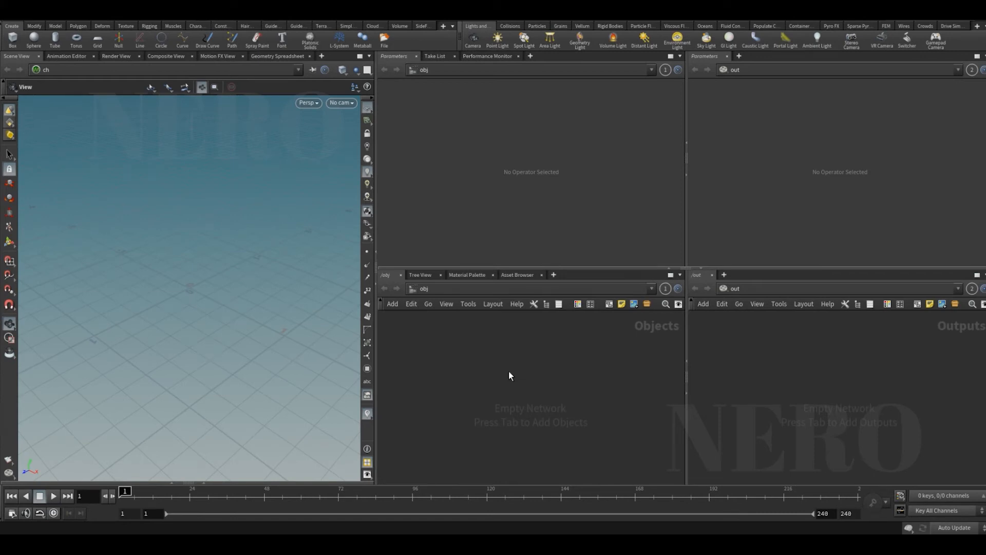
Create a Geometry object at object level and enter its network.
key("Tab")
type("geo")
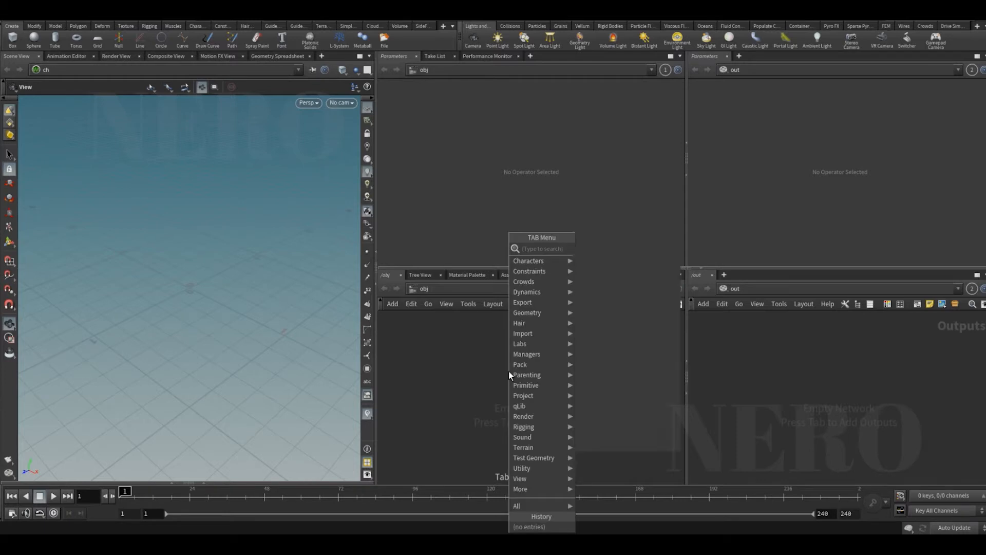
key("Return")
key("Return")
key("Return")
key("Tab")
type("gi")
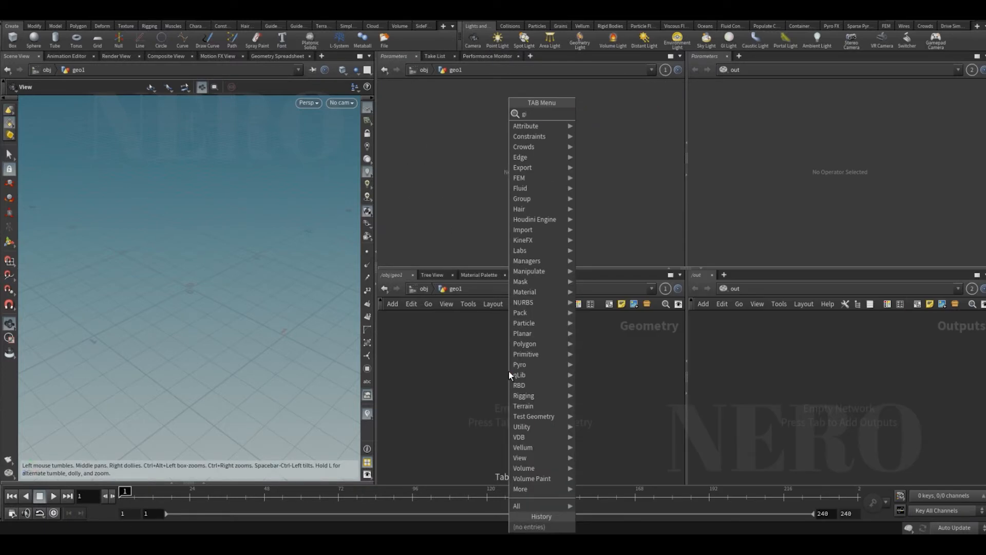
key("Return")
key("Return")
key("ctrl+z")
key("Tab")
type("g")
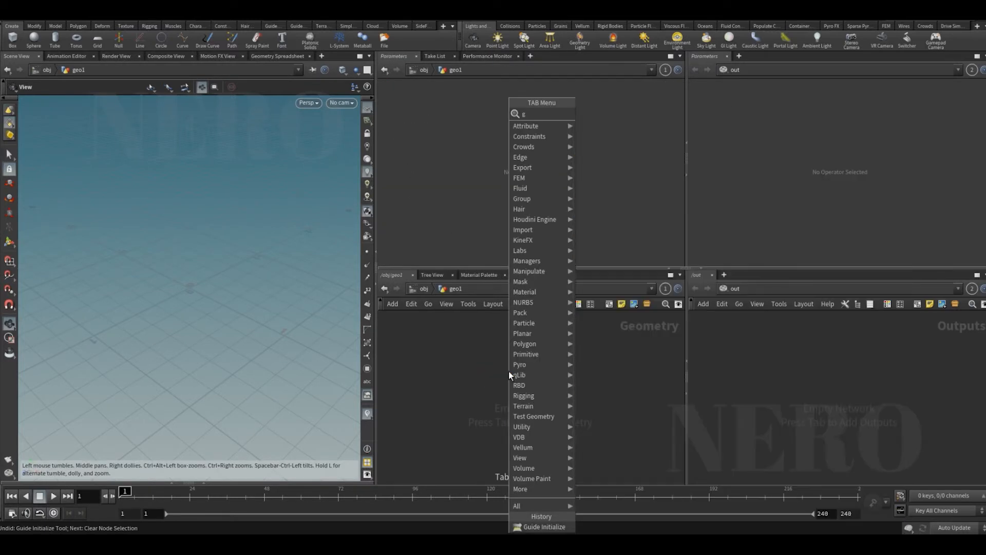
type("i")
key("Return")
key("Return")
key("ctrl+z")
Add a Grid node to the geometry network and frame it in the viewport.
key("Tab")
type("grid")
key("Return")
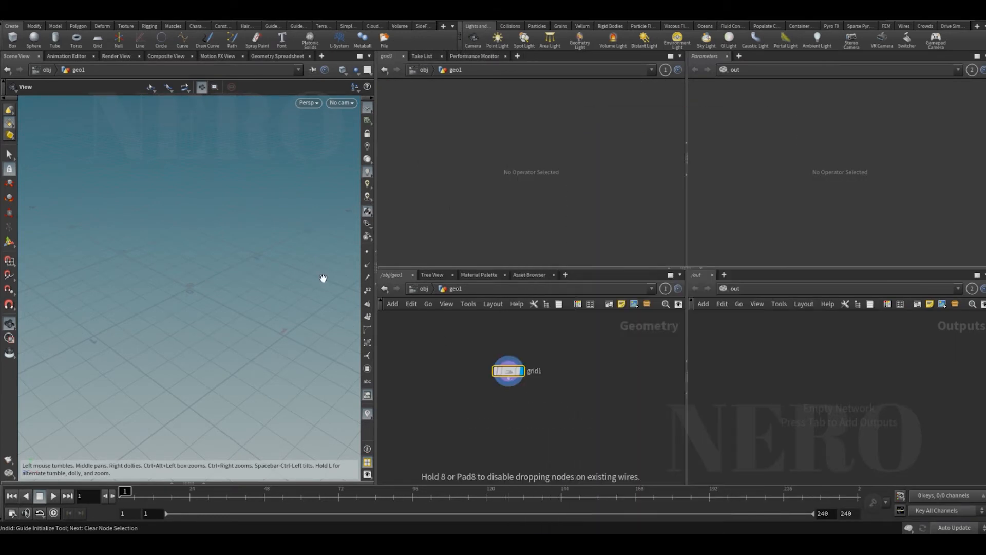
key("g")
left_click_drag(246, 296, 231, 301)
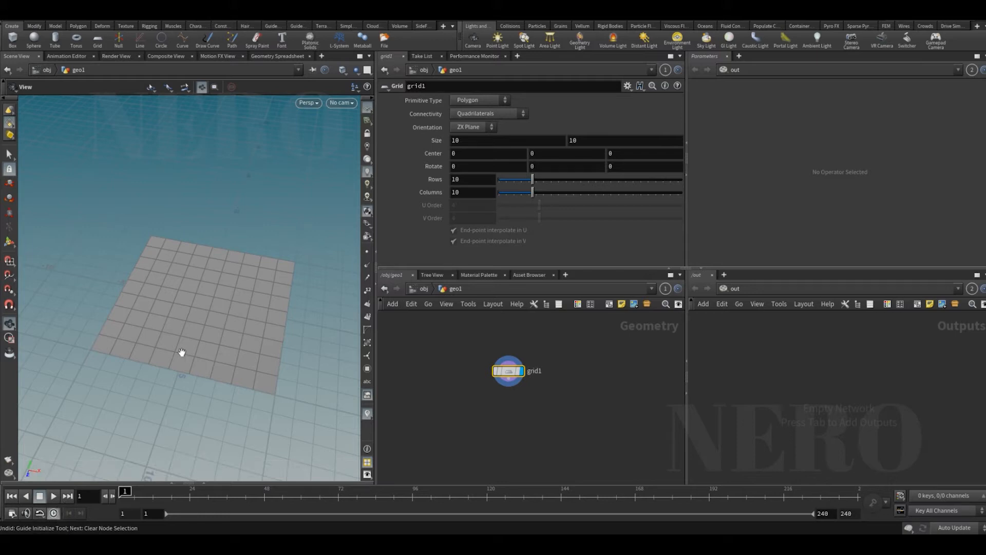
left_click_drag(191, 365, 204, 317)
scroll(201, 349, "up", 3)
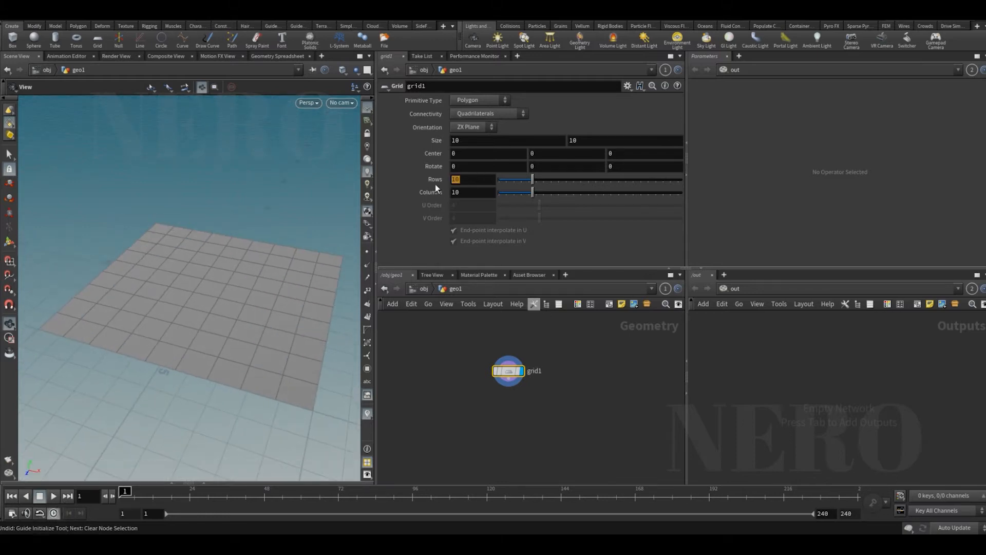
Set the grid's rows and columns to 50.
type("50")
key("Return")
left_click_drag(532, 192, 681, 192)
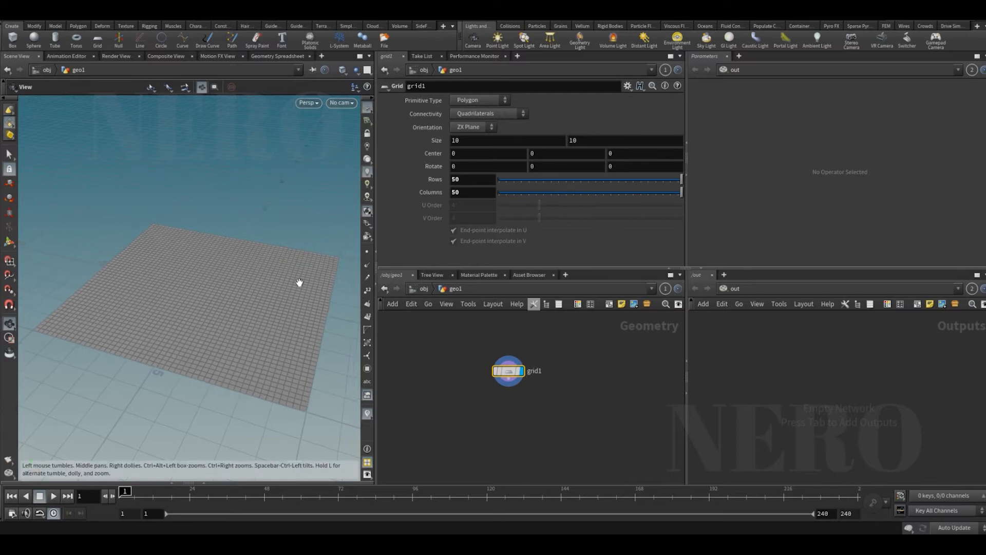
Set the grid's rows and columns to 200 and switch the viewport to shaded display without wireframe.
left_click(456, 179)
type("200")
key("Tab")
type("200")
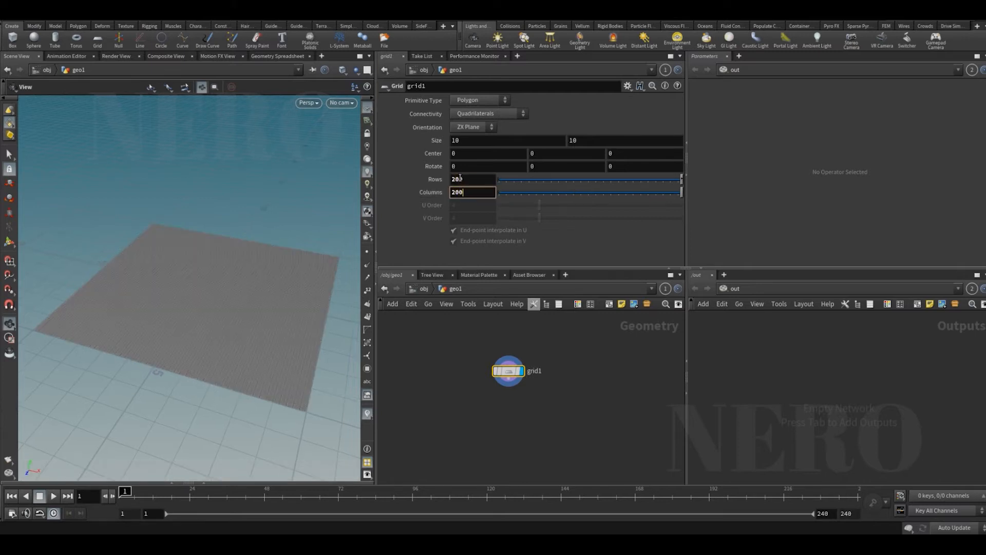
left_click_drag(287, 272, 277, 278)
key("shift+w")
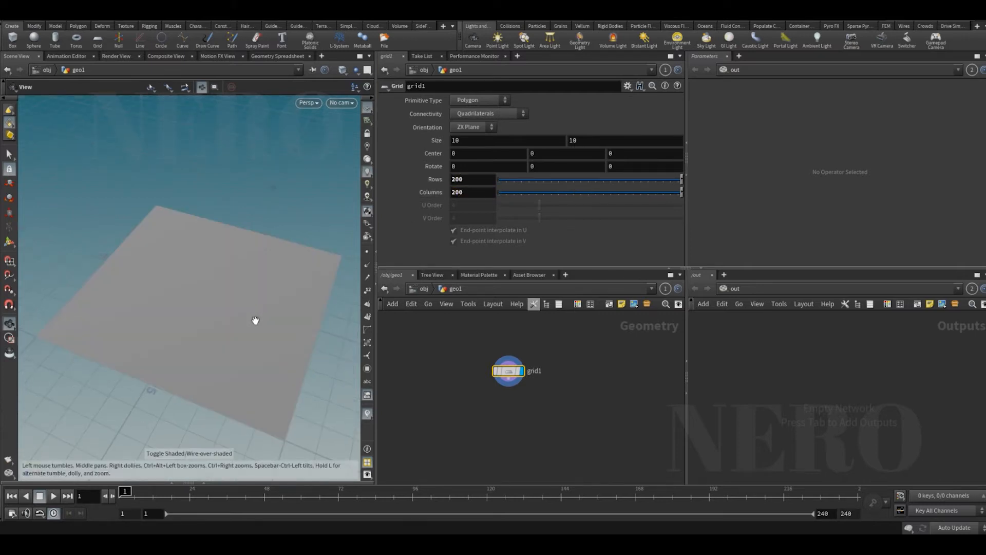
left_click_drag(254, 329, 256, 325)
scroll(588, 373, "up", 1)
Add an Ocean Evaluate node below the grid and wire the grid into its first input.
left_click(588, 373)
key("Tab")
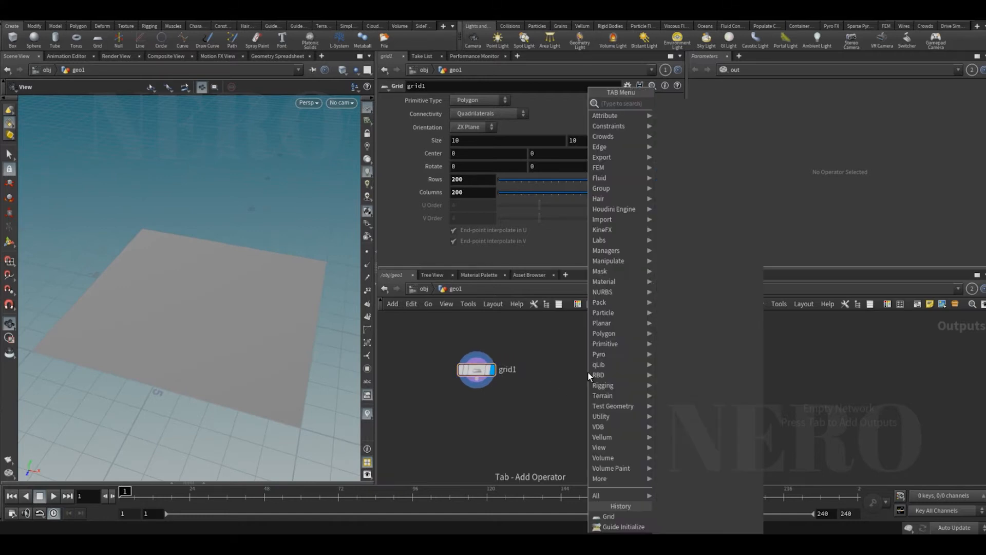
type("oce")
key("Return")
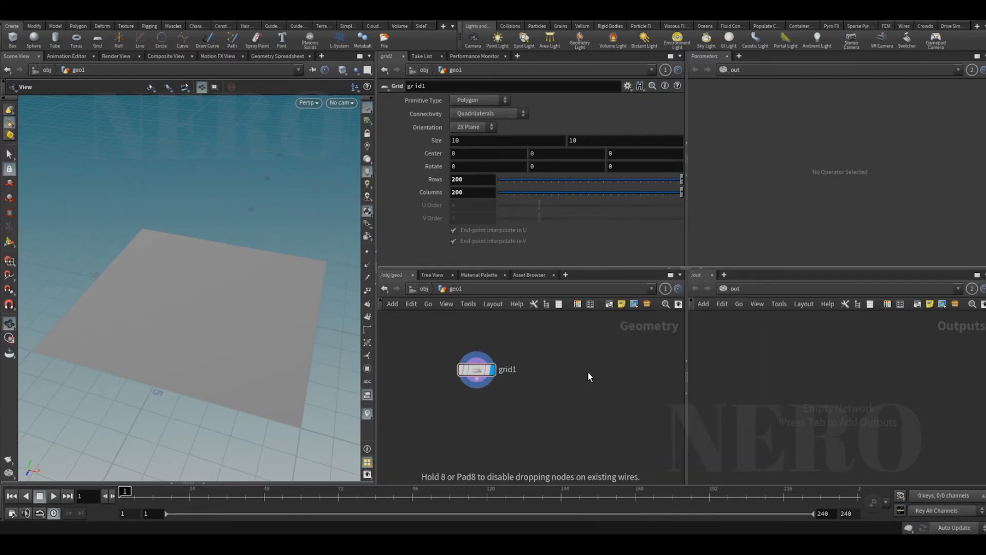
left_click(535, 420)
Add an Ocean Spectrum node wired into the second input of the Ocean Evaluate node.
left_click(533, 411)
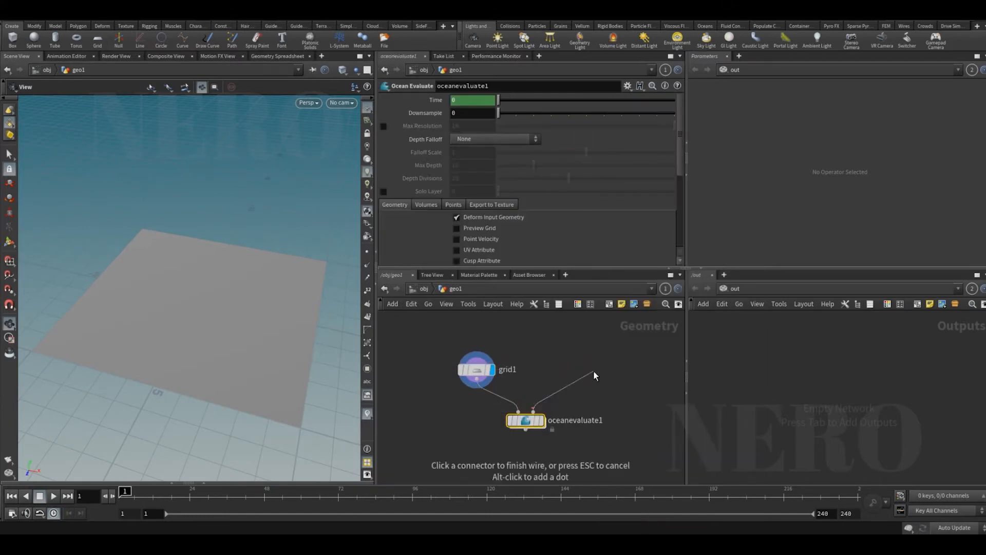
key("Tab")
type("oce")
key("Down")
key("Down")
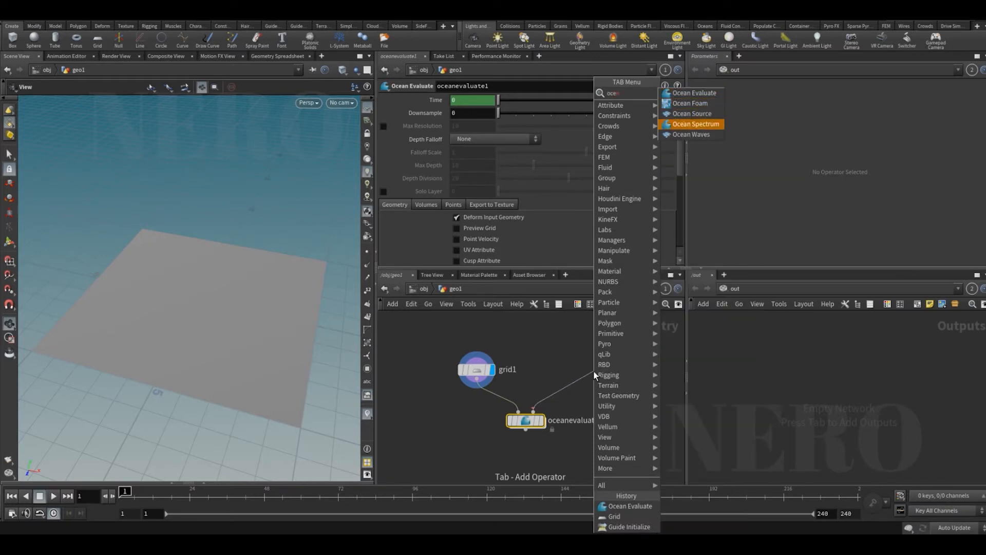
key("Return")
left_click(593, 370)
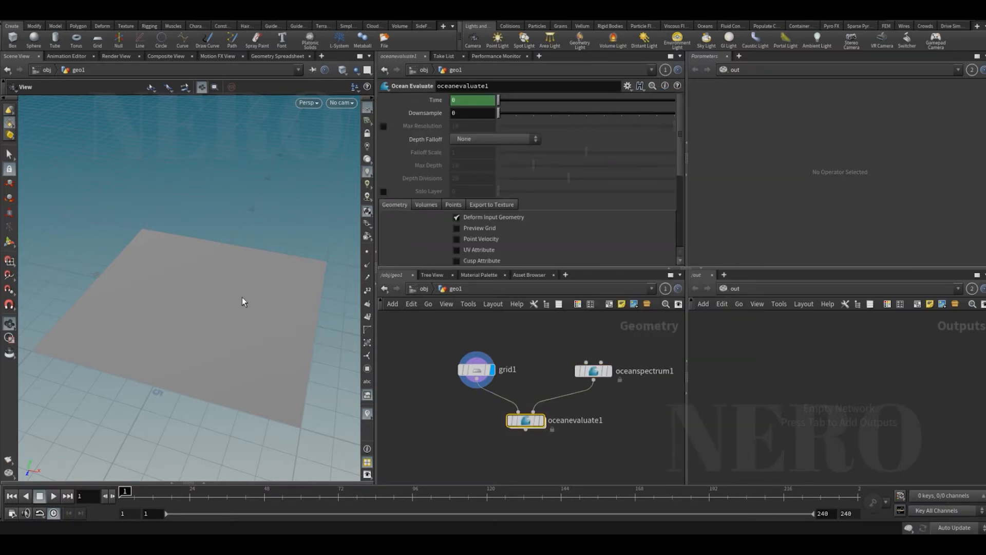
Set the Ocean Spectrum's Resolution Exponent to 9 and hide the reference grid in the viewport.
left_click(574, 366)
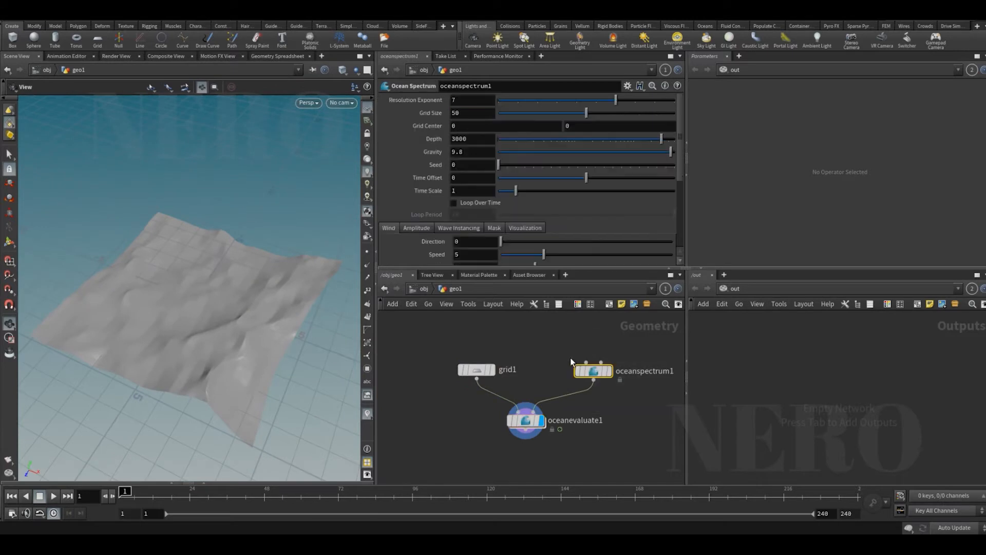
left_click_drag(615, 100, 655, 101)
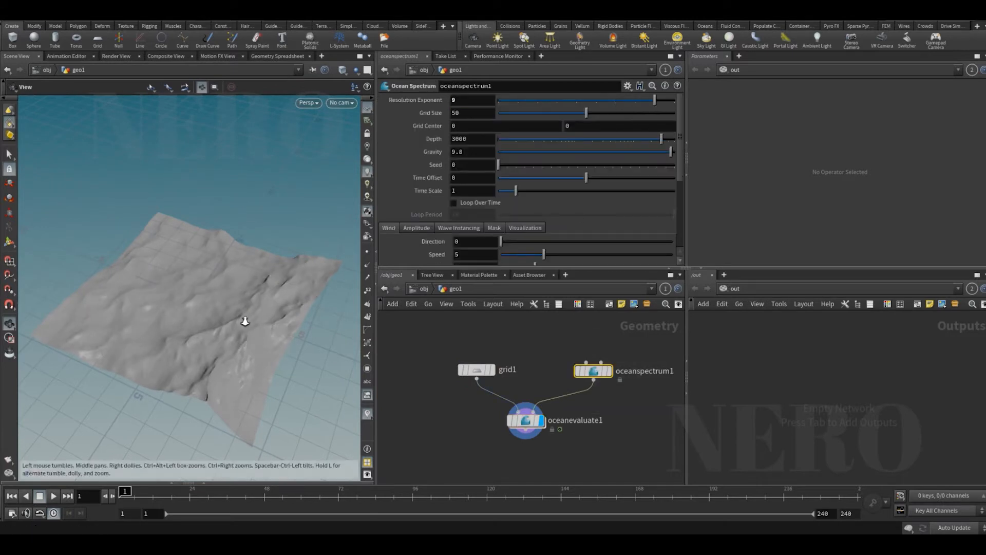
left_click_drag(242, 324, 291, 254)
left_click(367, 108)
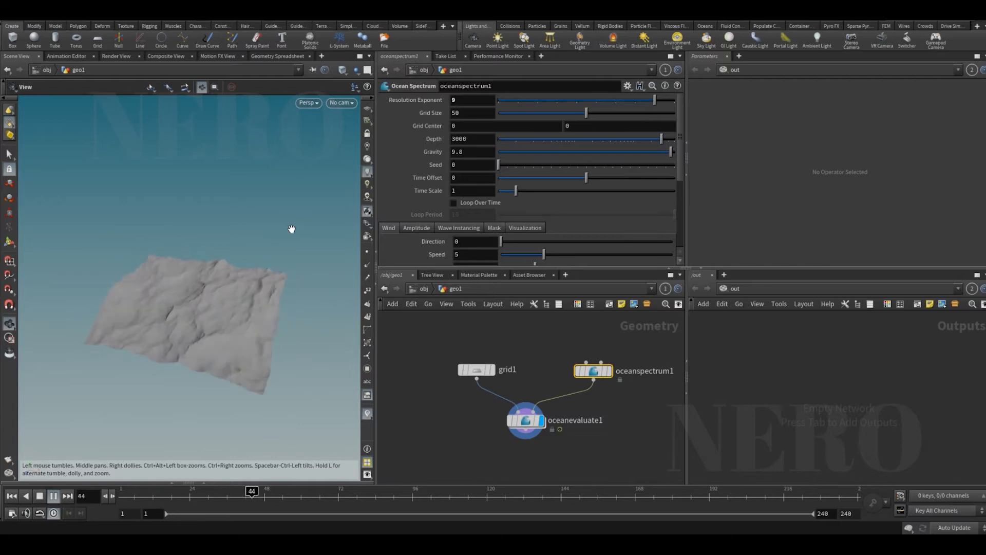
Create a new camera from the current view, preview the ocean animation and return to the first frame.
key("ctrl+Up")
middle_click_drag(595, 445, 567, 425)
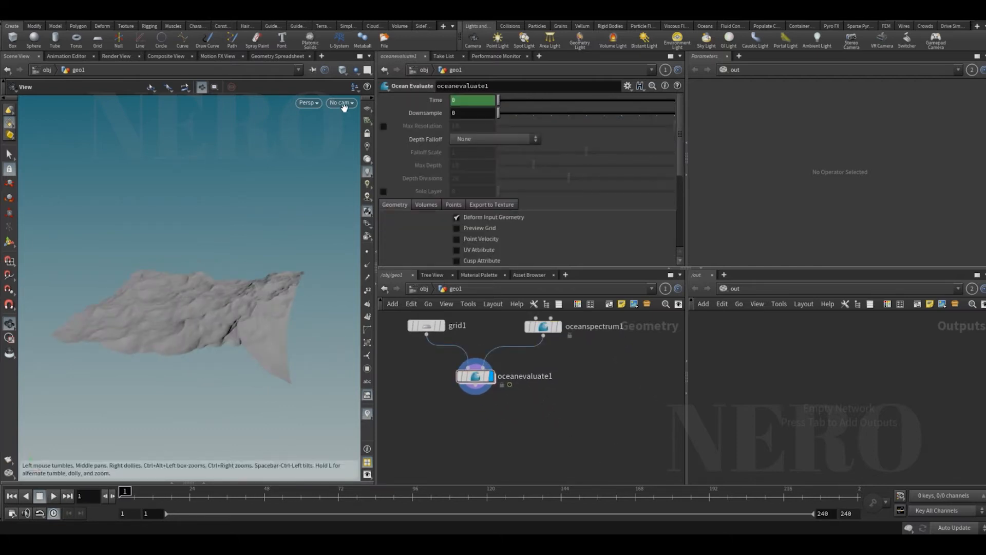
left_click(344, 105)
left_click(357, 137)
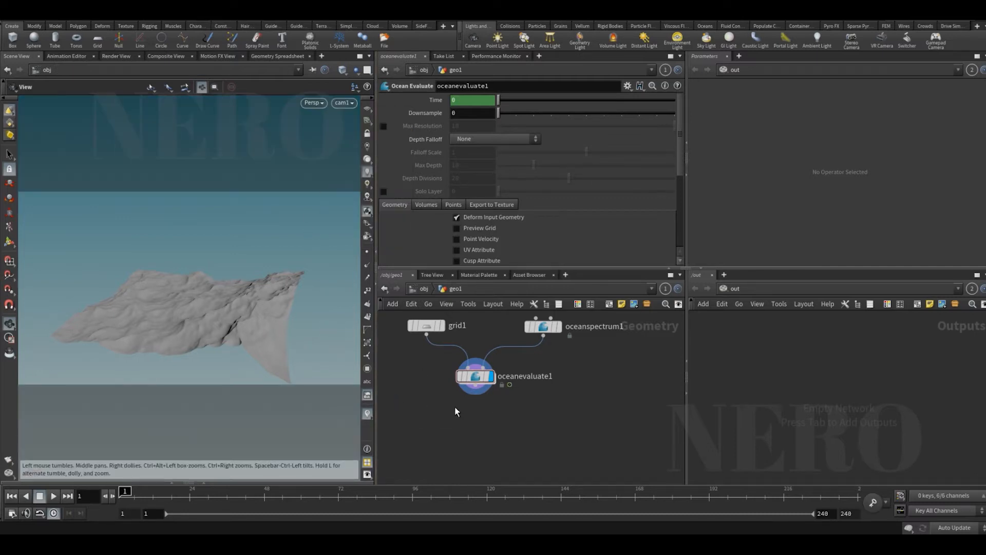
left_click_drag(177, 497, 266, 498)
left_click(11, 495)
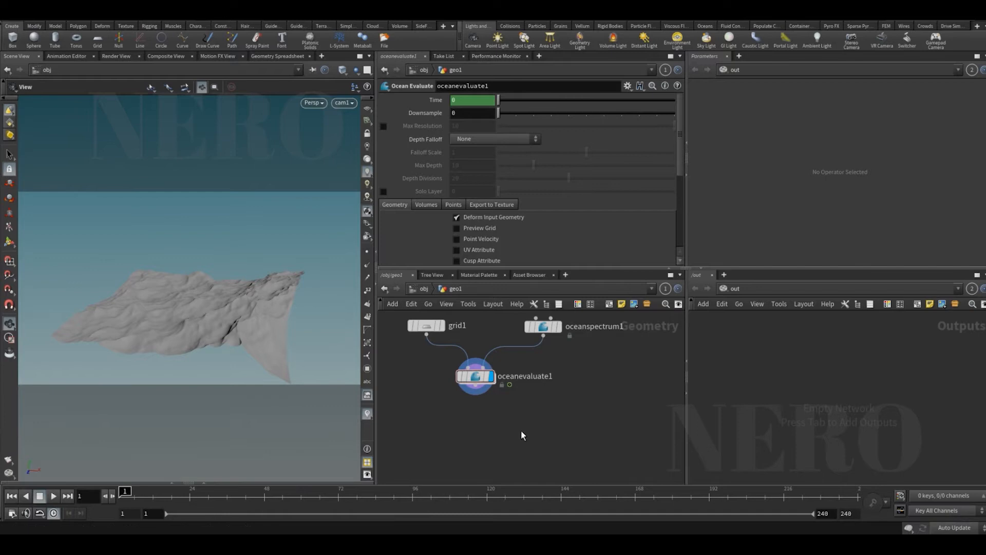
Add an Ocean Source node fed by the Ocean Spectrum, display it and scrub the timeline to frame 44.
key("Tab")
type("o")
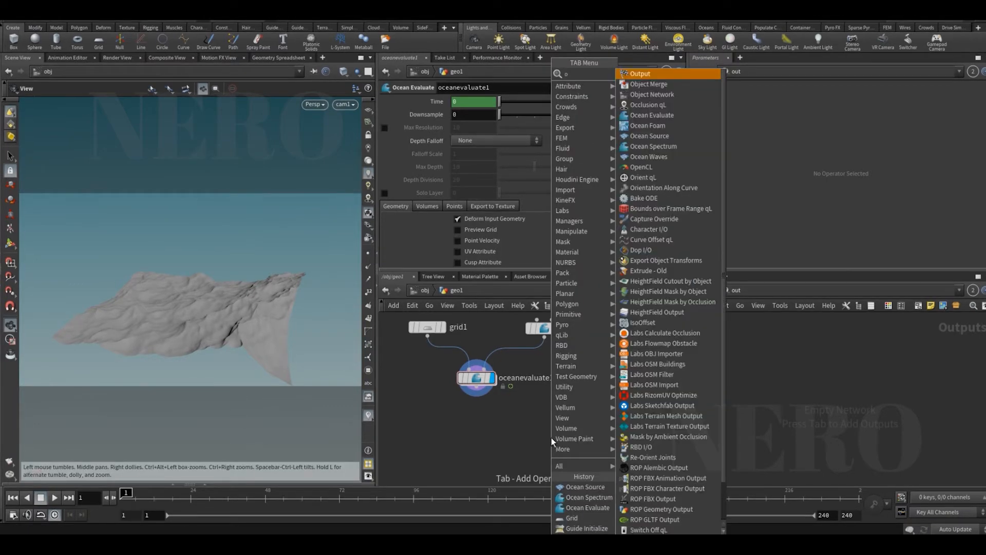
type("sou")
key("Return")
left_click(552, 441)
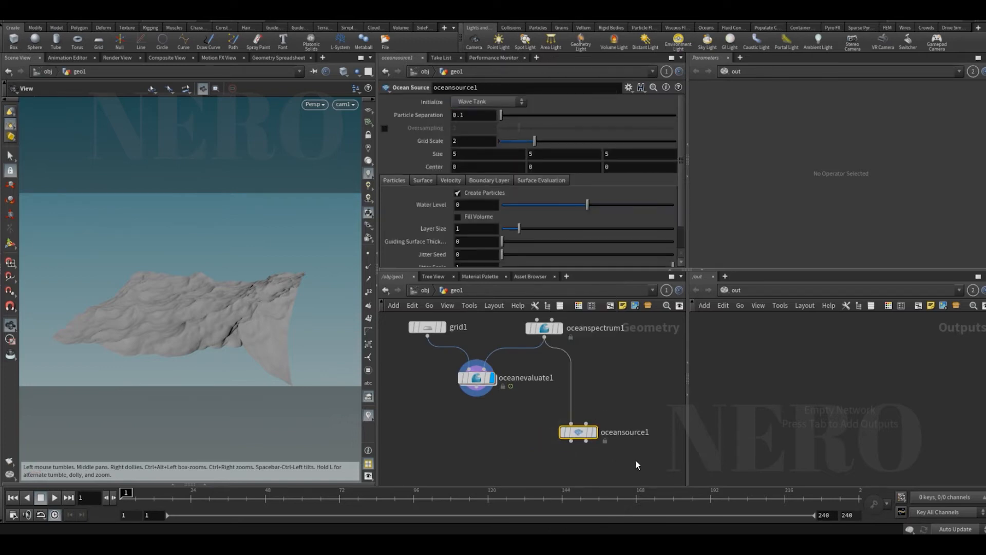
left_click(191, 498)
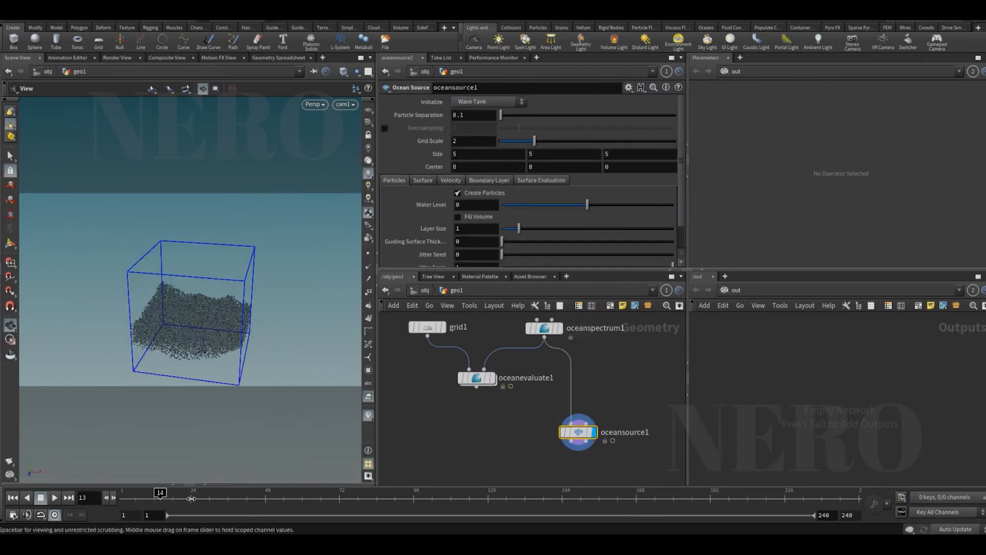
left_click_drag(497, 412, 623, 448)
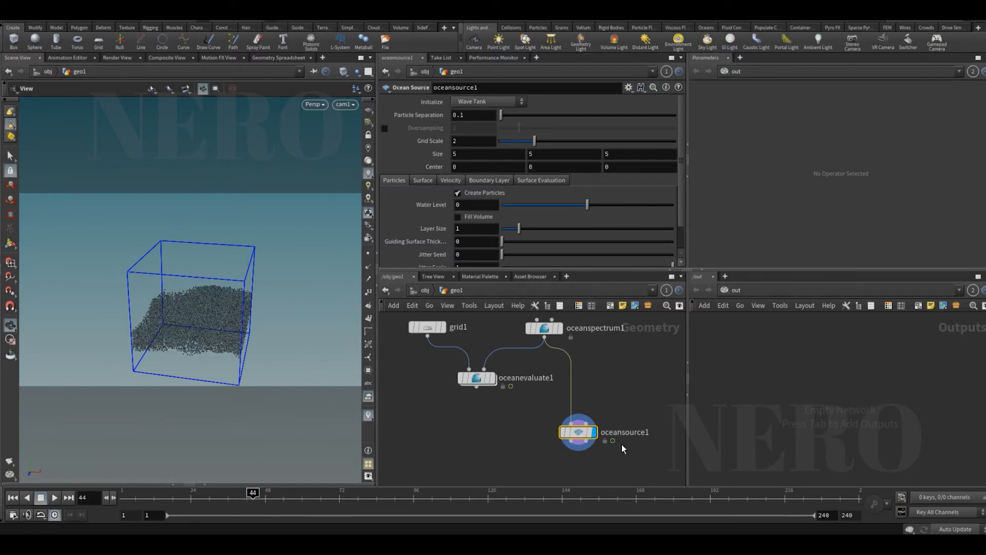
left_click(645, 403)
scroll(646, 407, "up", 2)
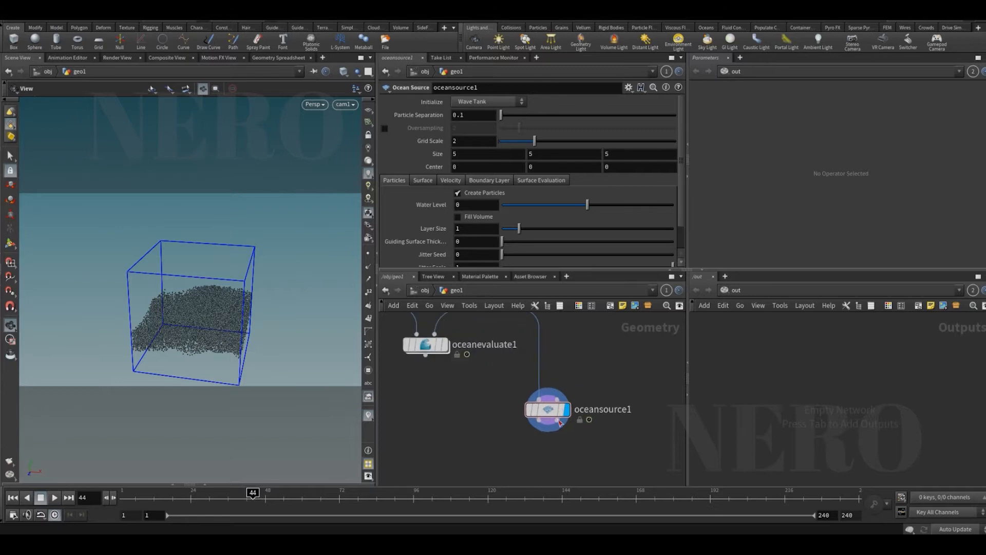
key("Tab")
type("d")
key("BackSpace")
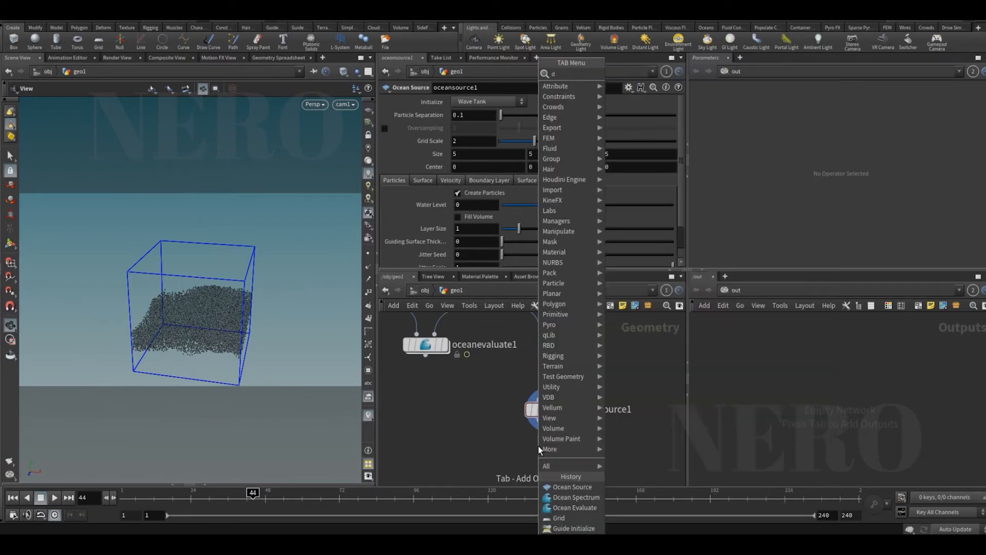
key("Escape")
Delete the Ocean Source node.
scroll(518, 434, "down", 3)
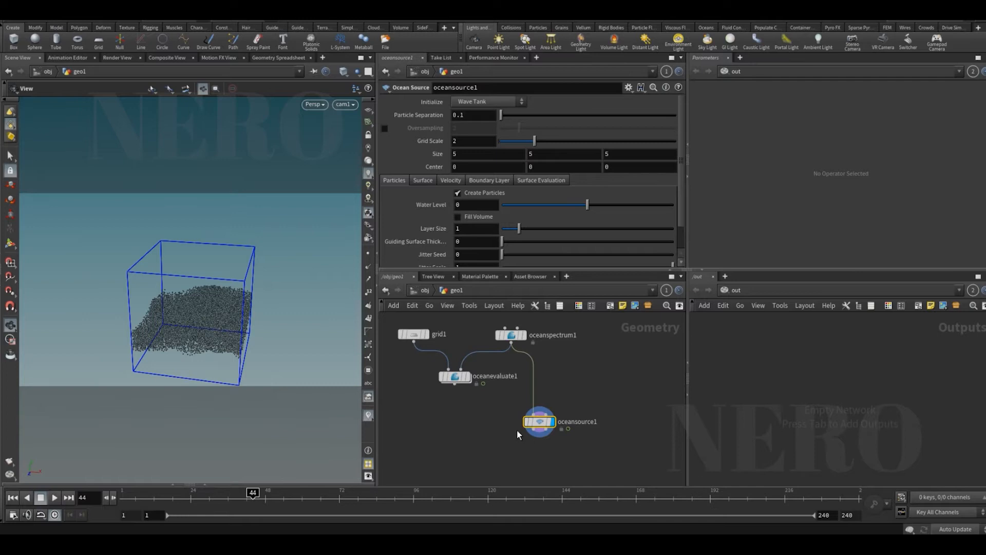
key("Delete")
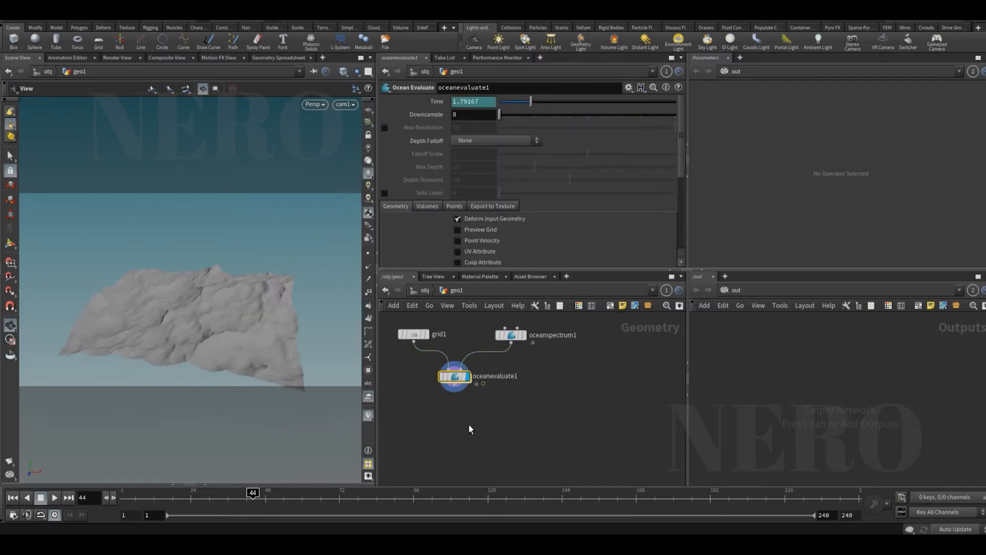
Add a PolyExtrude node below the Ocean Evaluate node, wire it to that node's output and display it.
key("Tab")
type("polye")
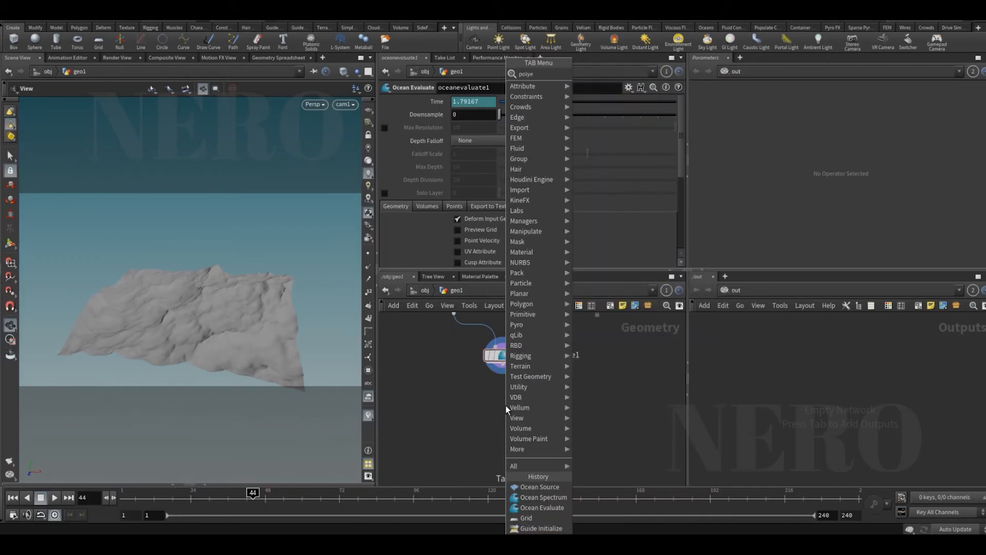
key("Return")
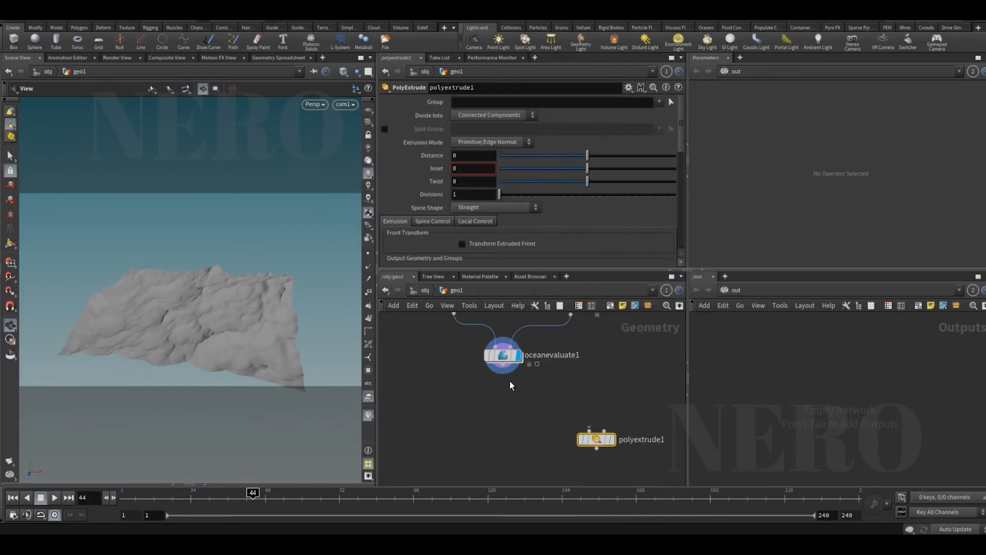
left_click_drag(601, 442, 507, 402)
Enable Transform Extruded Front on the PolyExtrude node and set its Transform Space to Global.
scroll(429, 251, "down", 2)
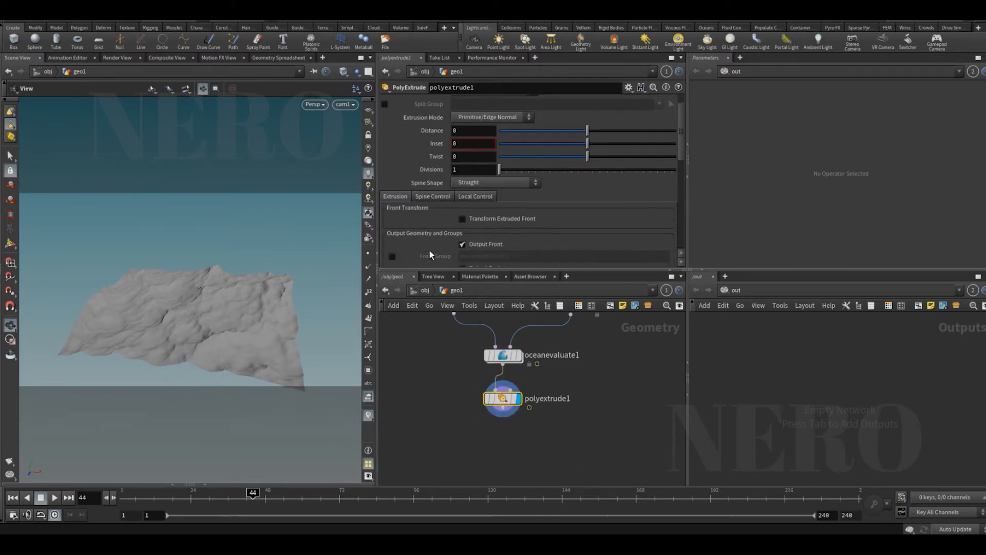
left_click(476, 221)
scroll(444, 224, "down", 1)
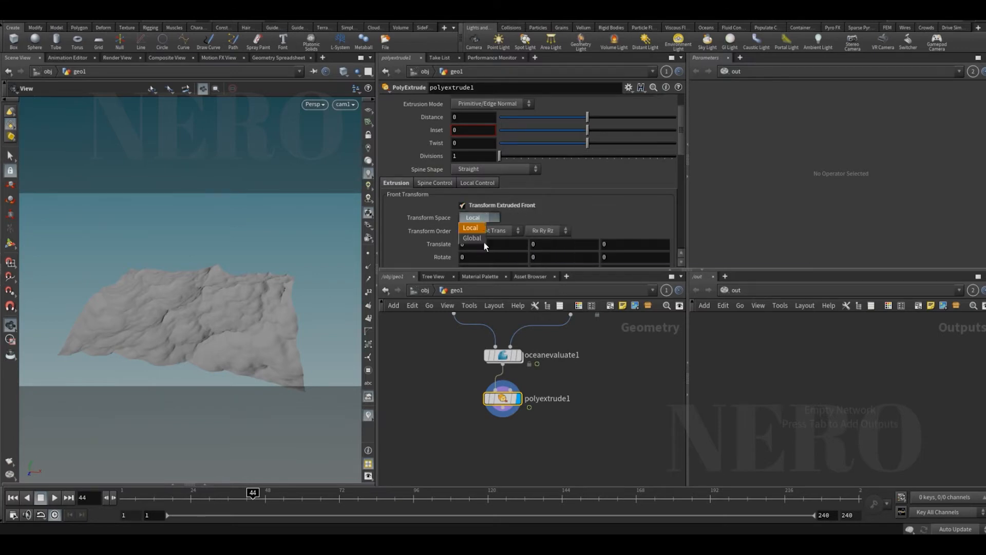
left_click(472, 238)
scroll(428, 249, "down", 2)
Set the extruded front's Y translation to -2.
middle_click(529, 217)
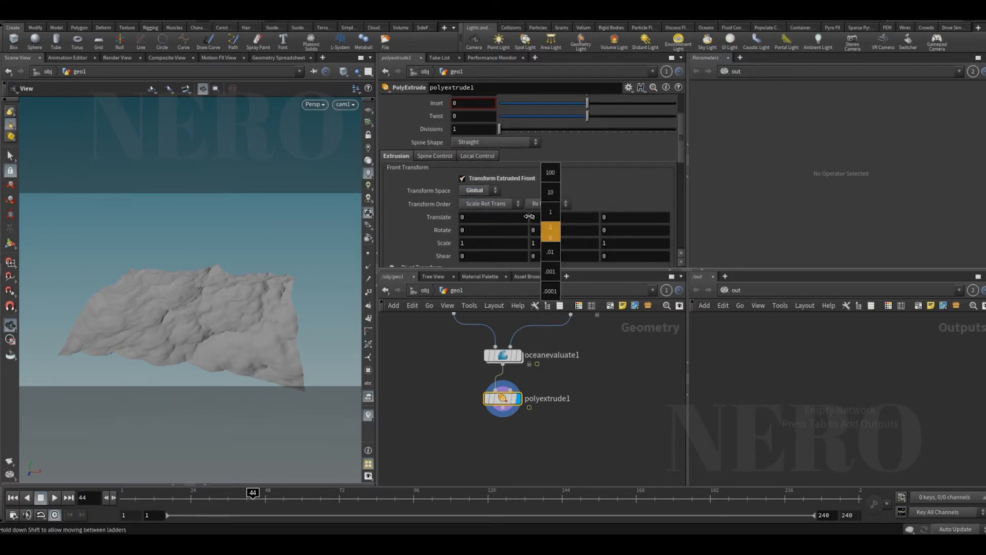
middle_click_drag(529, 217, 492, 217)
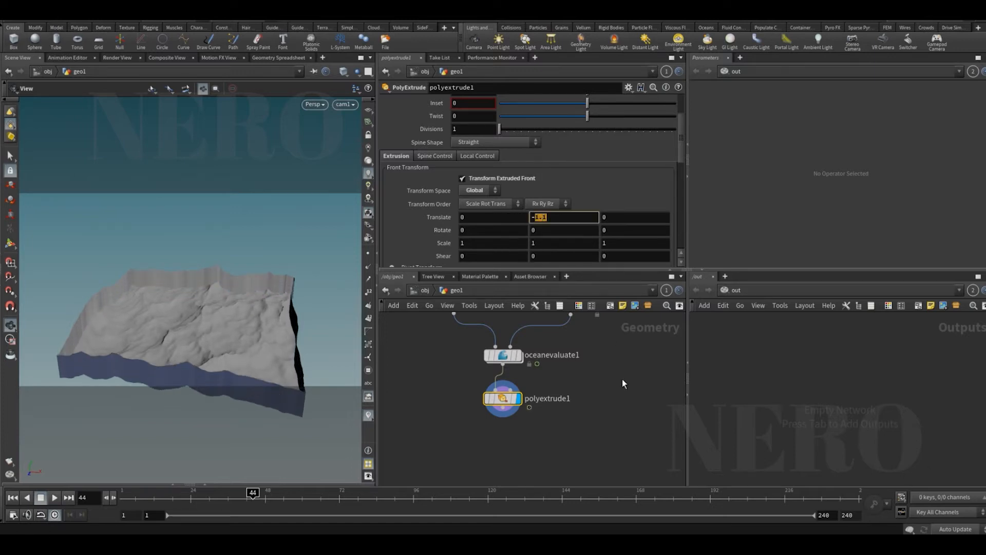
type("2")
key("Return")
scroll(414, 230, "down", 2)
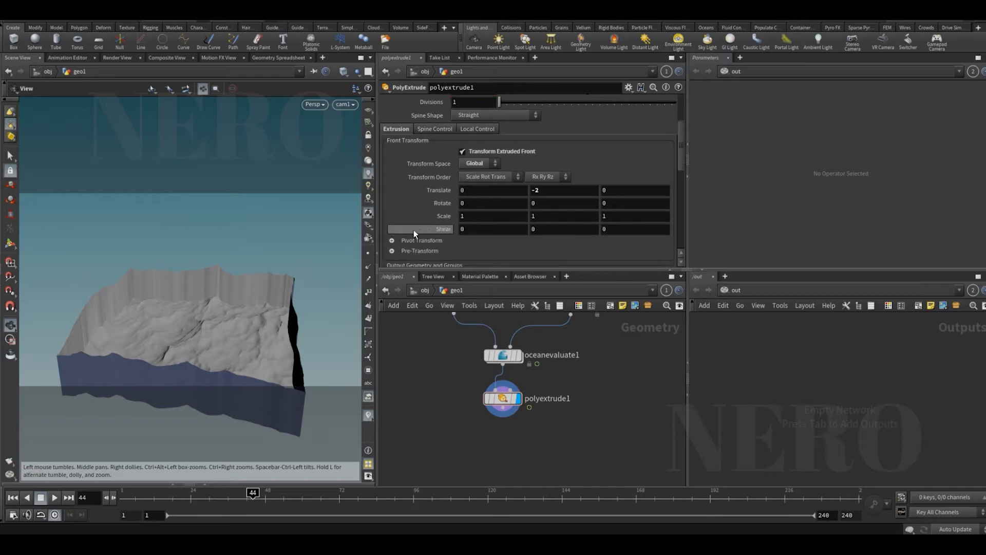
Enable Output Back on the PolyExtrude node.
scroll(434, 244, "down", 4)
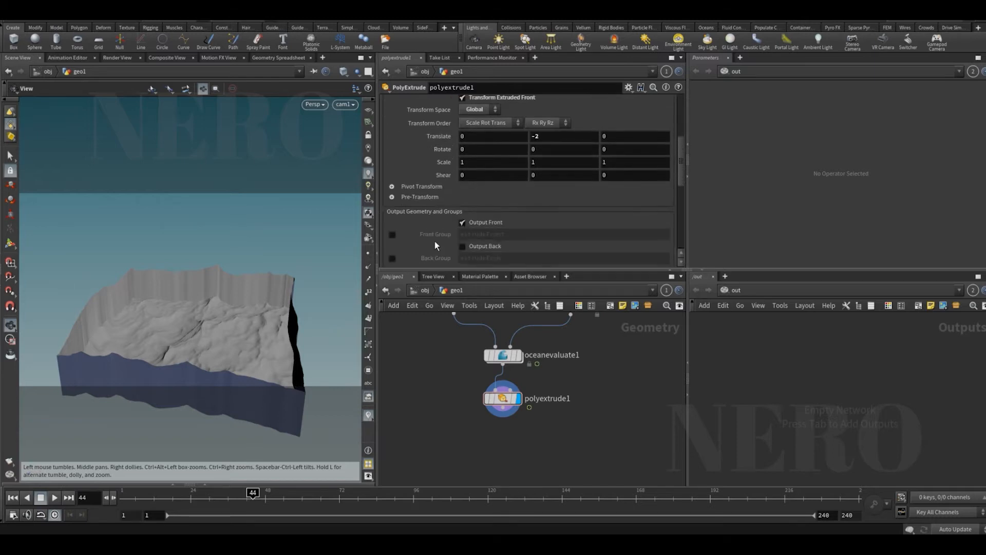
left_click(469, 245)
scroll(426, 248, "down", 2)
Add a Reverse node below the PolyExtrude node, wire it to that node's output and display it through cam1.
key("Tab")
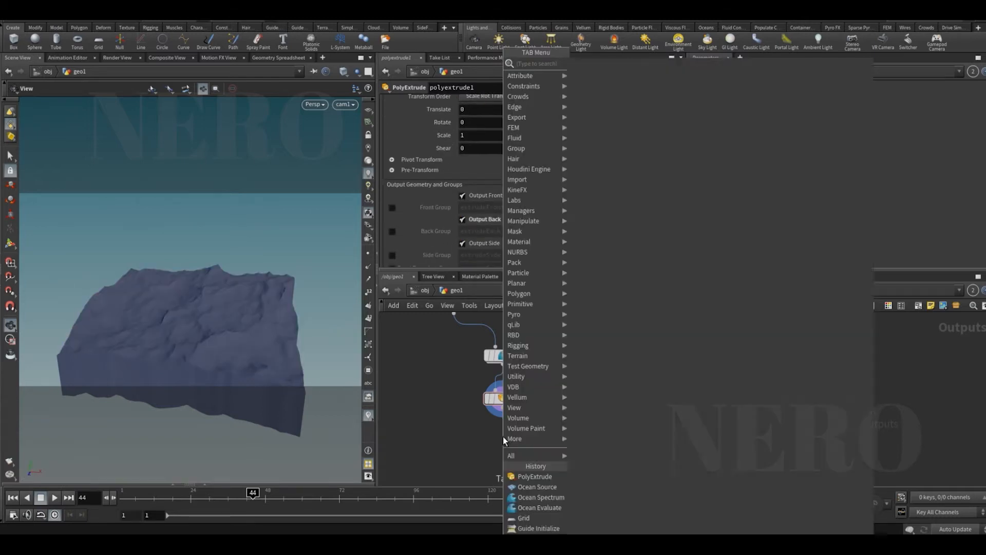
type("rev")
key("Return")
left_click(503, 436)
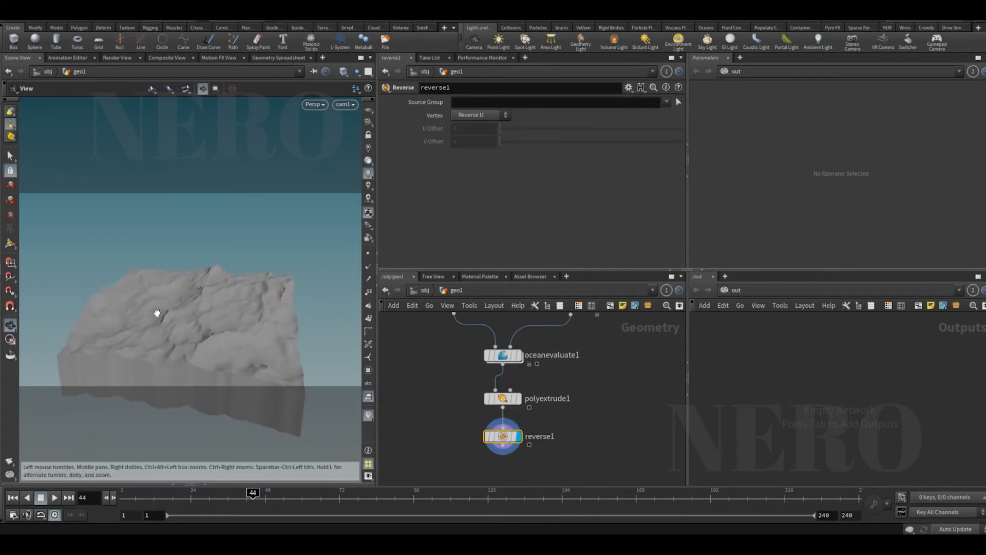
left_click_drag(158, 315, 206, 297)
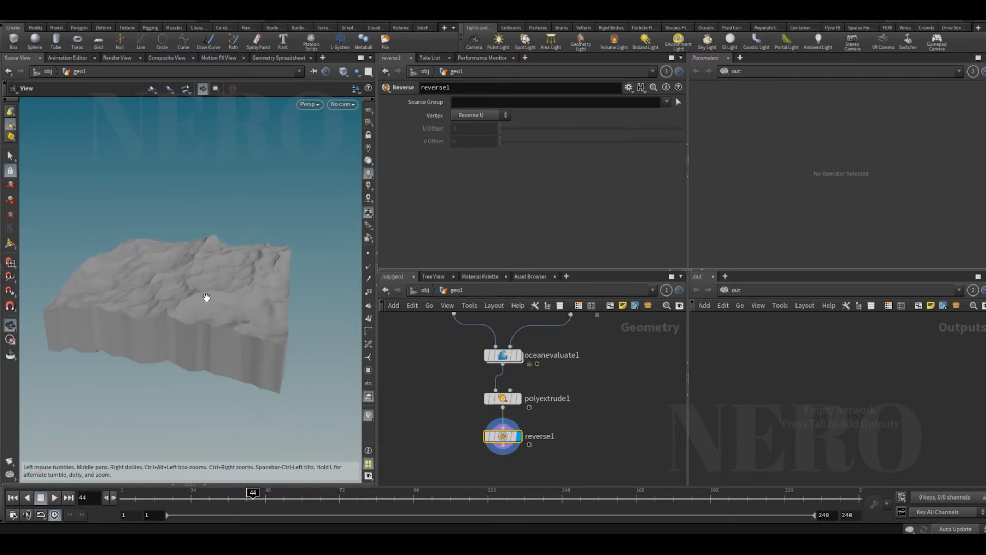
left_click(343, 104)
left_click(344, 153)
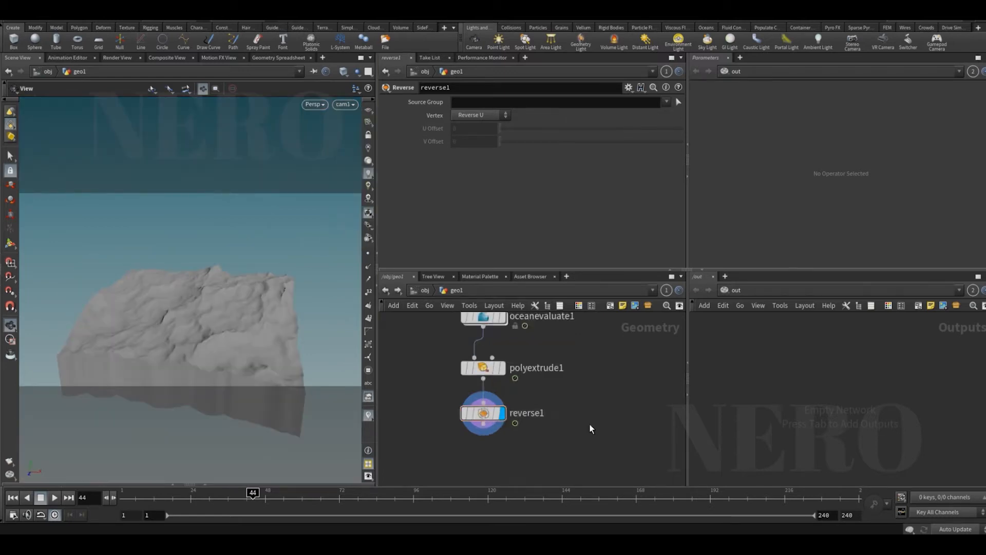
Paste the copied ship subnetwork beside the ocean nodes in the geo1 network.
scroll(589, 423, "down", 6)
scroll(555, 409, "up", 3)
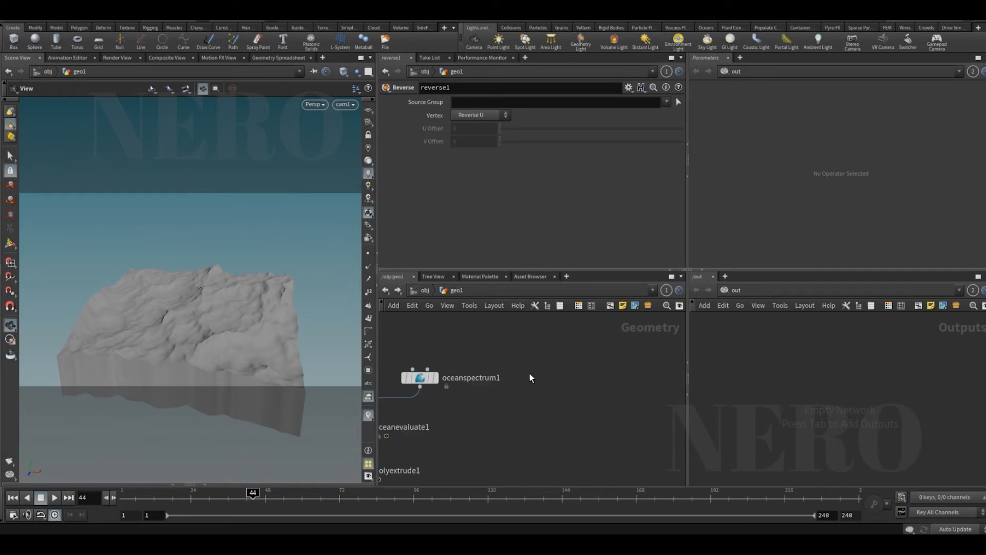
key("ctrl+v")
left_click(585, 401)
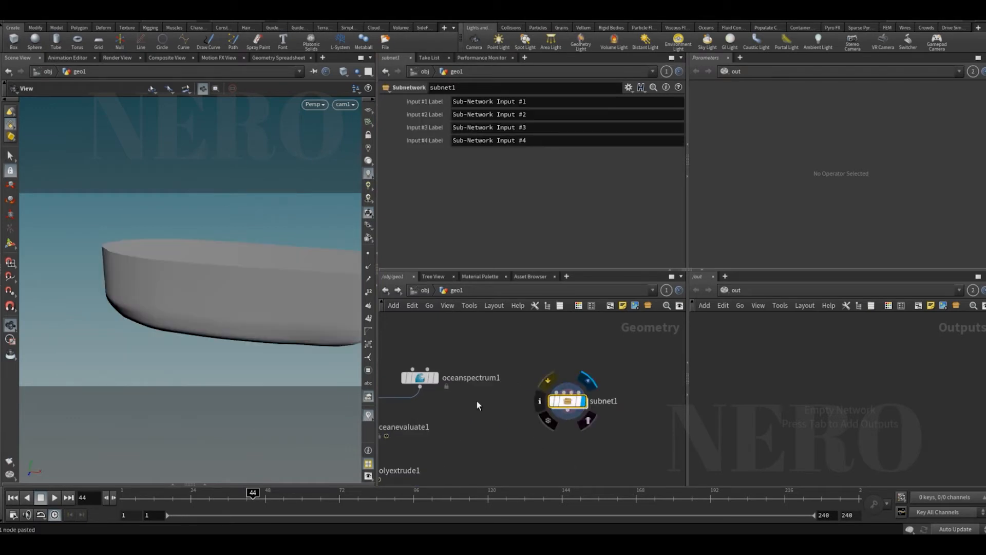
left_click_drag(289, 291, 310, 317)
Enter the pasted subnetwork, display its Alembic node and examine the full ship model and the node chain below it.
double_click(566, 402)
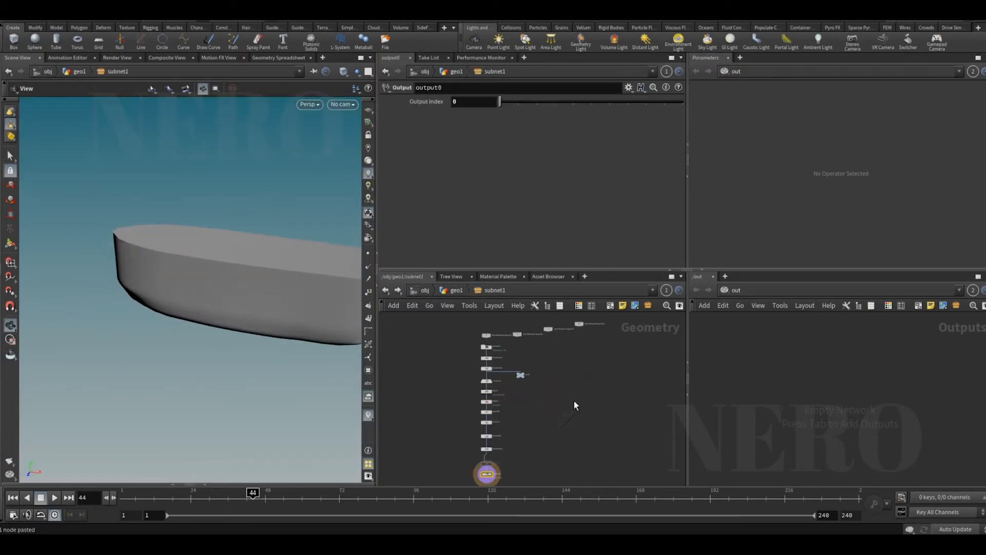
scroll(522, 386, "up", 3)
left_click(544, 368)
key("r")
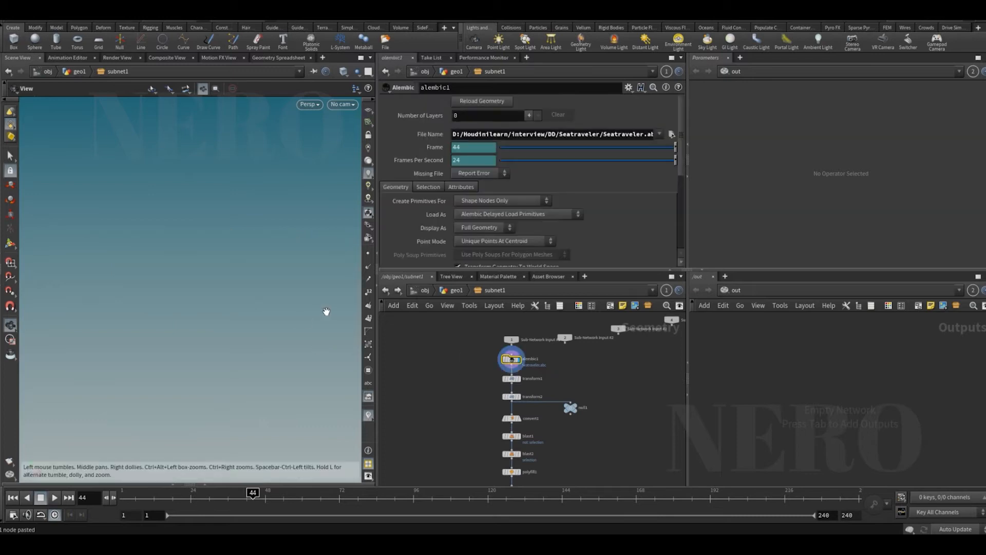
key("g")
left_click_drag(254, 288, 242, 291)
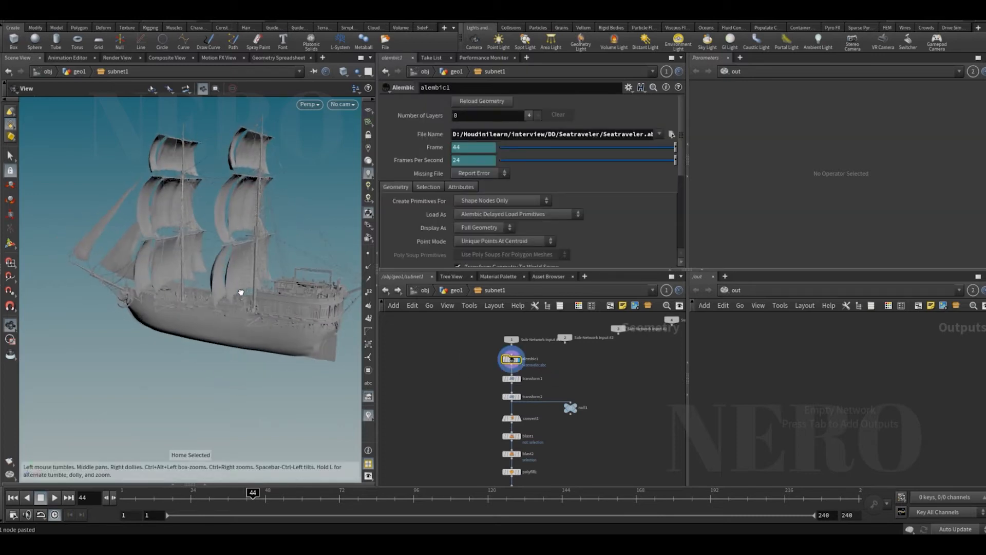
scroll(486, 374, "up", 3)
scroll(487, 382, "down", 2)
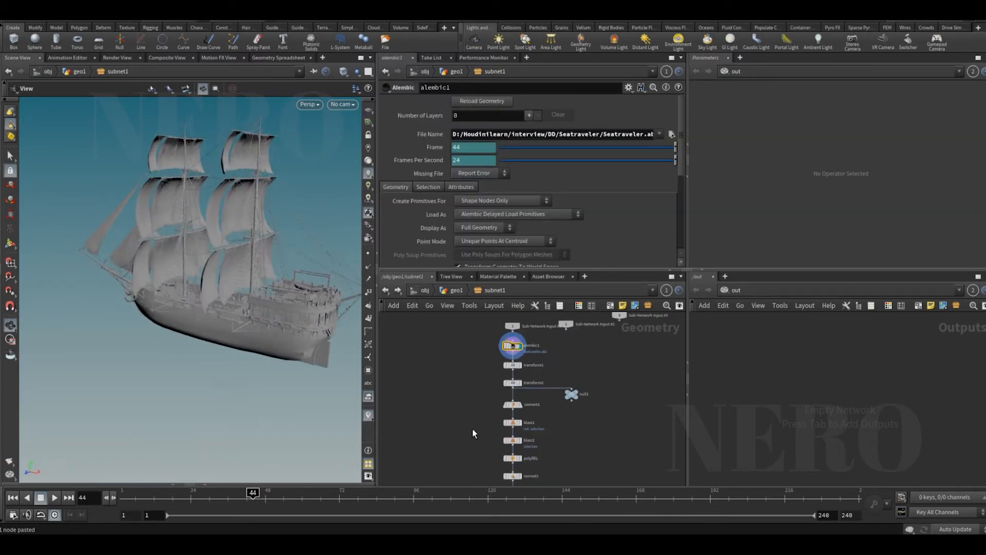
middle_click_drag(468, 435, 458, 389)
middle_click_drag(462, 461, 446, 361)
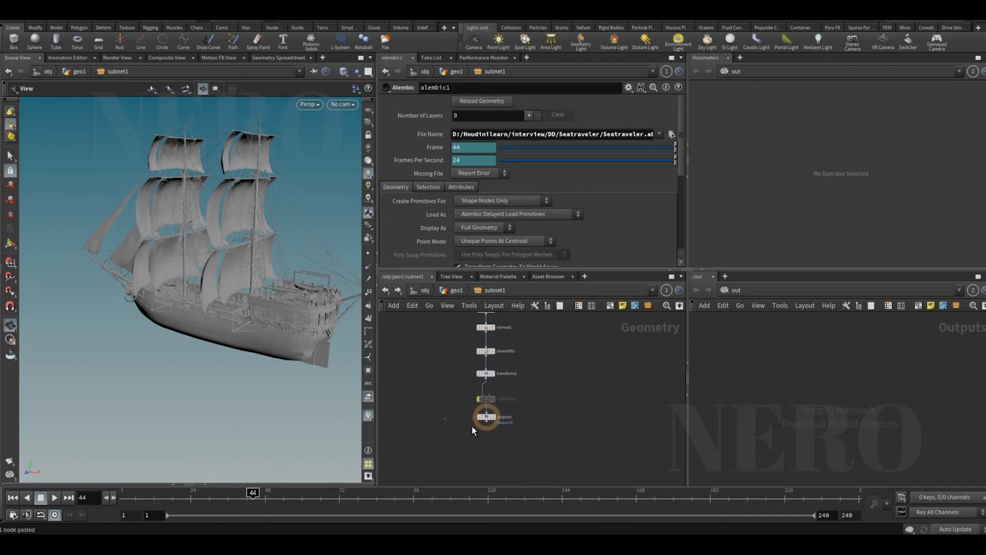
Display the subnetwork's output node and show the simplified hull with wireframe over shading.
left_click(483, 417)
key("r")
key("g")
left_click_drag(284, 323, 254, 339)
left_click_drag(140, 498, 172, 497)
key("shift+w")
mouse_move(240, 335)
left_mouse_down()
mouse_move(220, 315)
mouse_move(231, 290)
mouse_move(260, 337)
mouse_move(243, 334)
left_mouse_up()
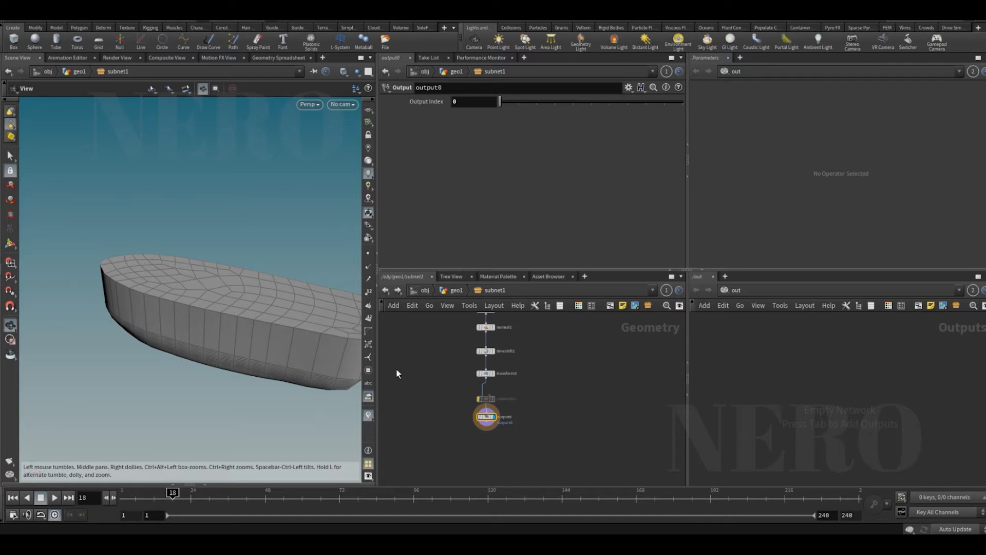
Go back up to the geo1 network, rename the subnetwork to ship and save the scene.
key("u")
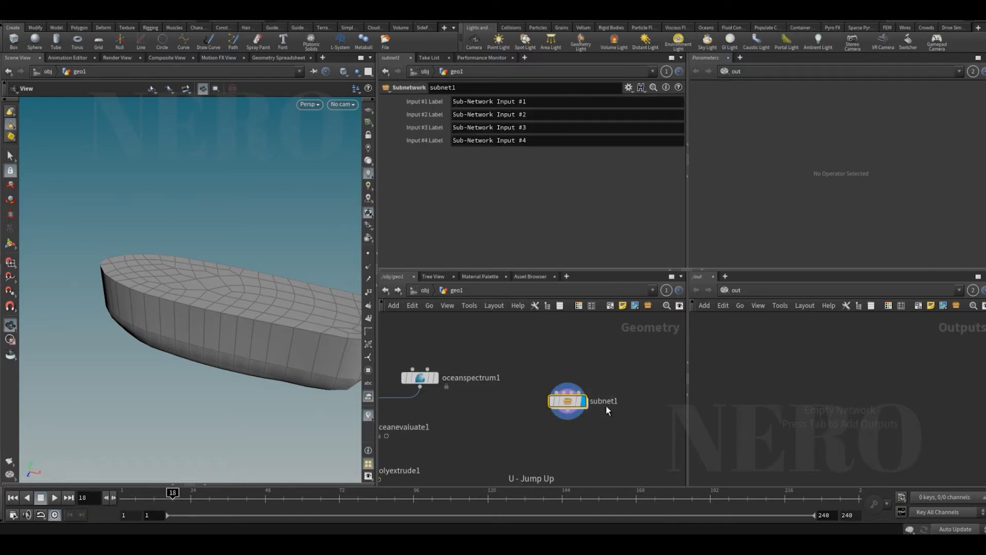
double_click(603, 403)
key("Return")
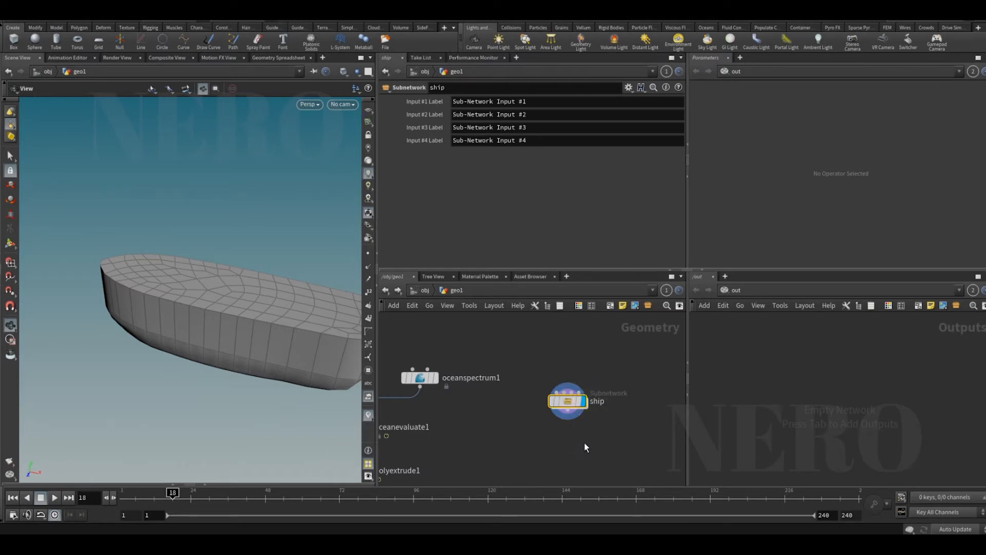
scroll(584, 442, "down", 1)
key("ctrl+s")
Add a Color node below the ship subnetwork, wire it to the ship's output and display it.
key("Tab")
type("color")
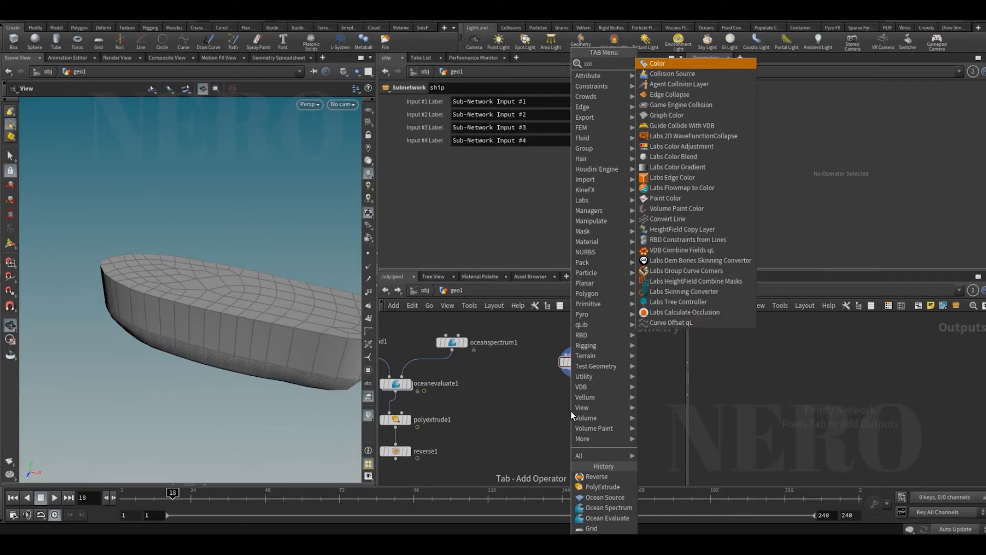
key("Return")
left_click(571, 411)
left_click_drag(584, 372, 581, 404)
Set the Color node's constant color to orange (1, 0.5, 0).
left_click(463, 166)
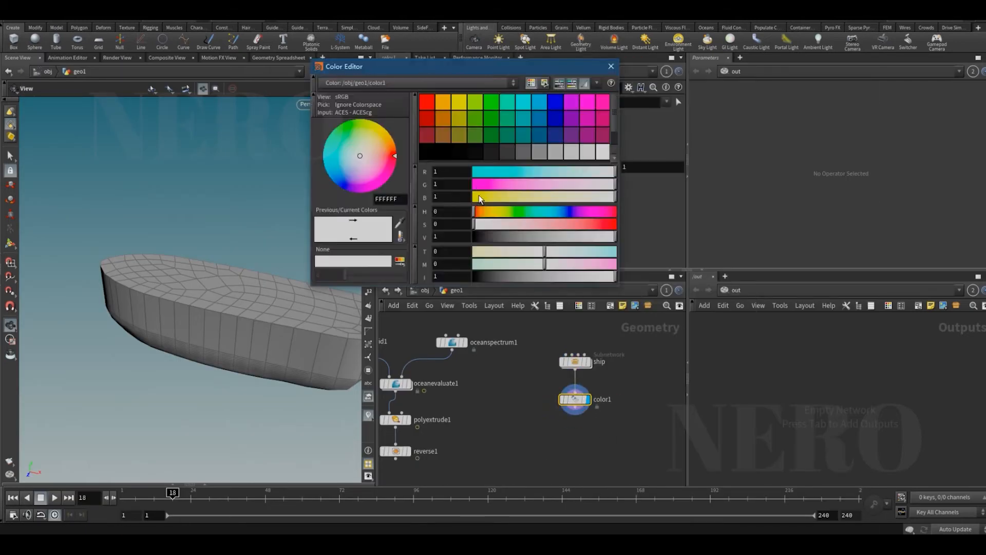
left_click(446, 102)
left_click(610, 66)
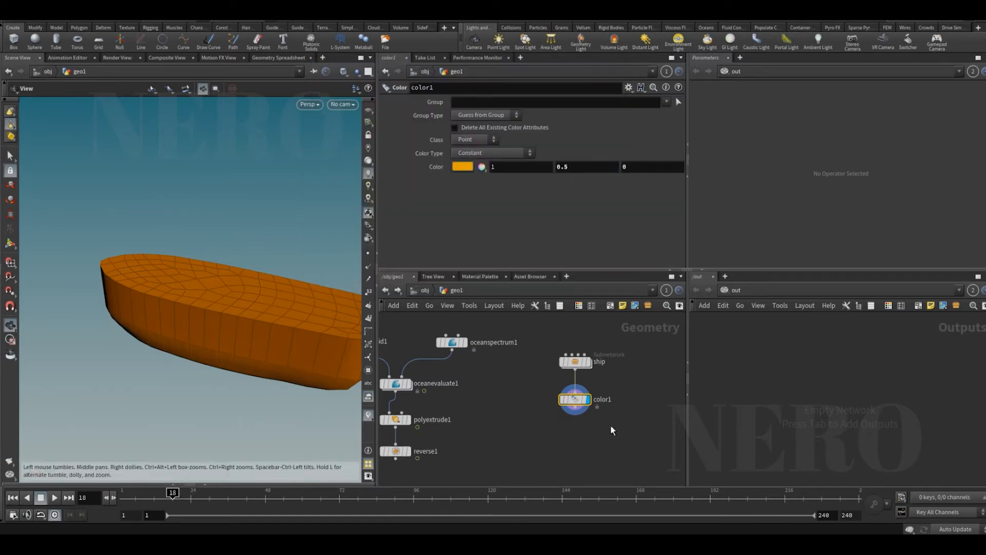
Add a Transform node below the Color node, wire it to that node's output and display it.
scroll(568, 434, "up", 2)
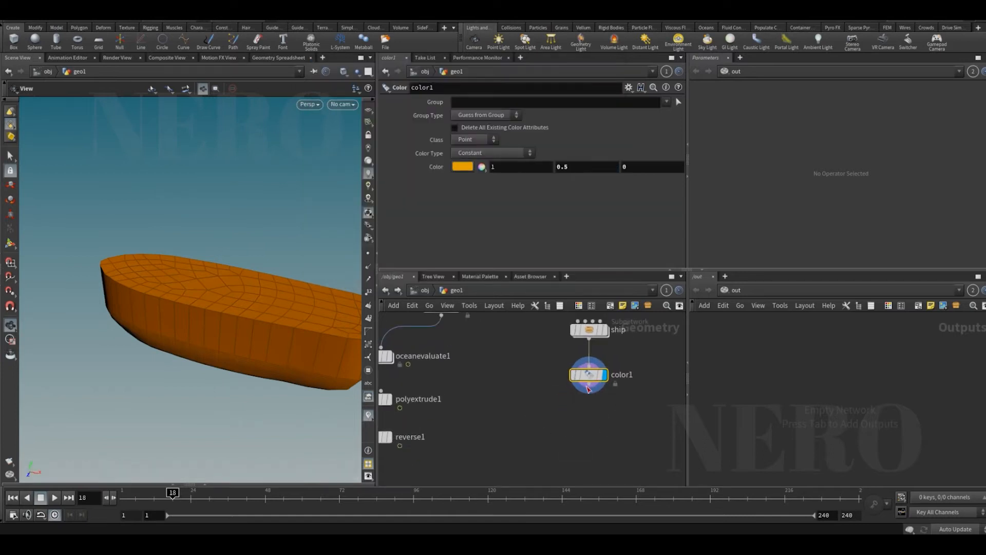
left_click(588, 420)
type("transform")
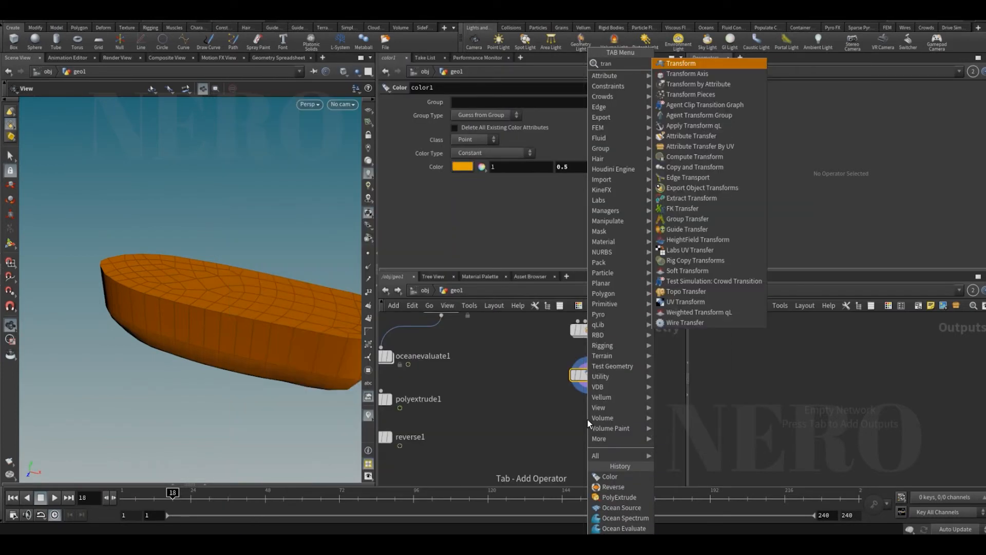
key("Return")
left_click_drag(587, 419, 589, 414)
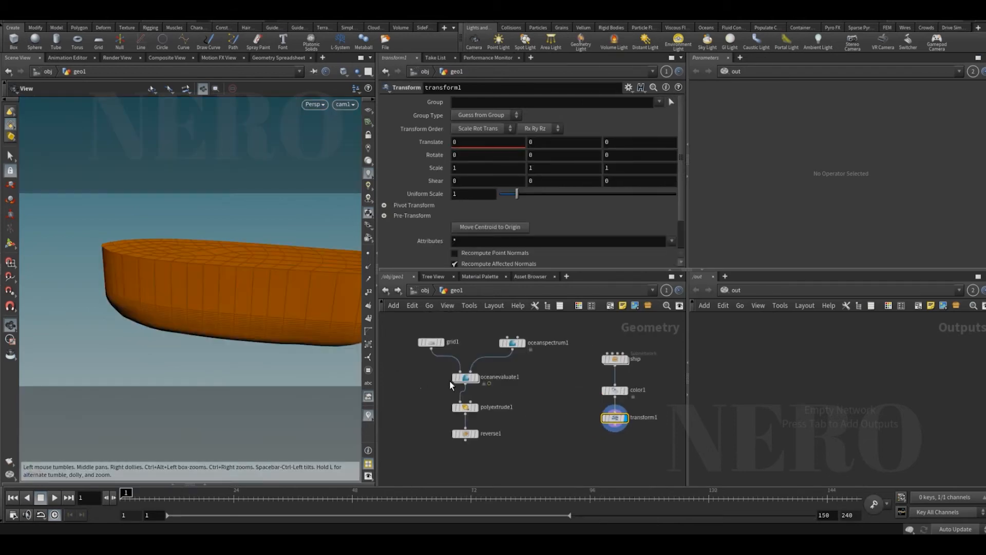
Template the Ocean Evaluate node so the ocean surface shows together with the orange ship hull.
left_click(465, 378)
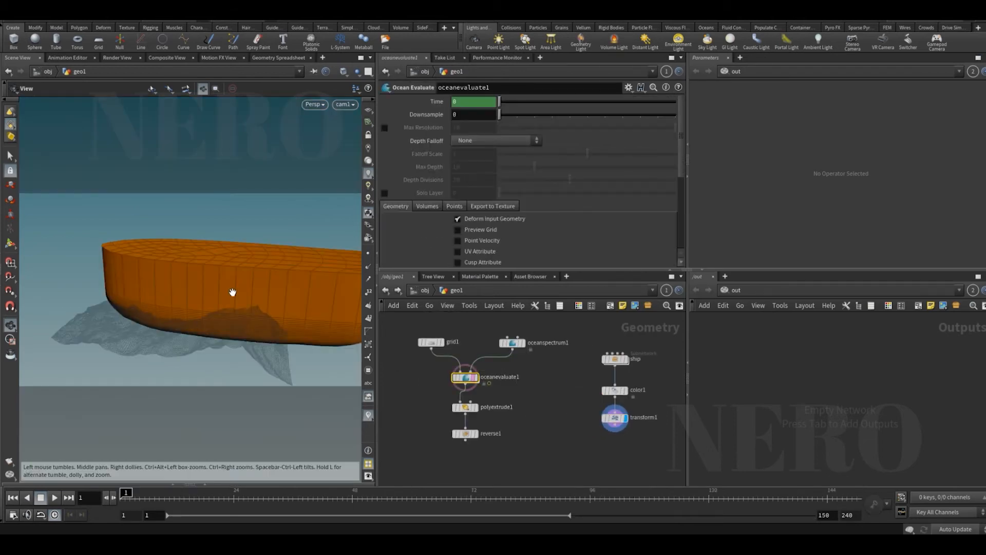
left_click_drag(231, 291, 245, 276)
right_click_drag(245, 276, 207, 352)
middle_click_drag(223, 285, 227, 307)
mouse_move(227, 307)
left_mouse_down()
mouse_move(226, 294)
mouse_move(237, 311)
left_mouse_up()
scroll(424, 375, "up", 2)
Set the ocean grid's size to 50 by 20.
left_click(440, 343)
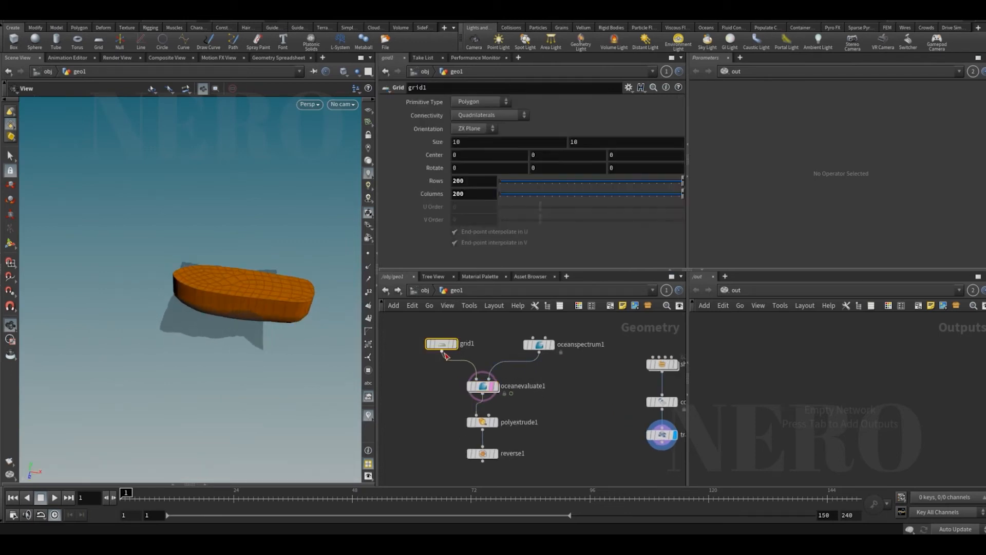
left_click(465, 142)
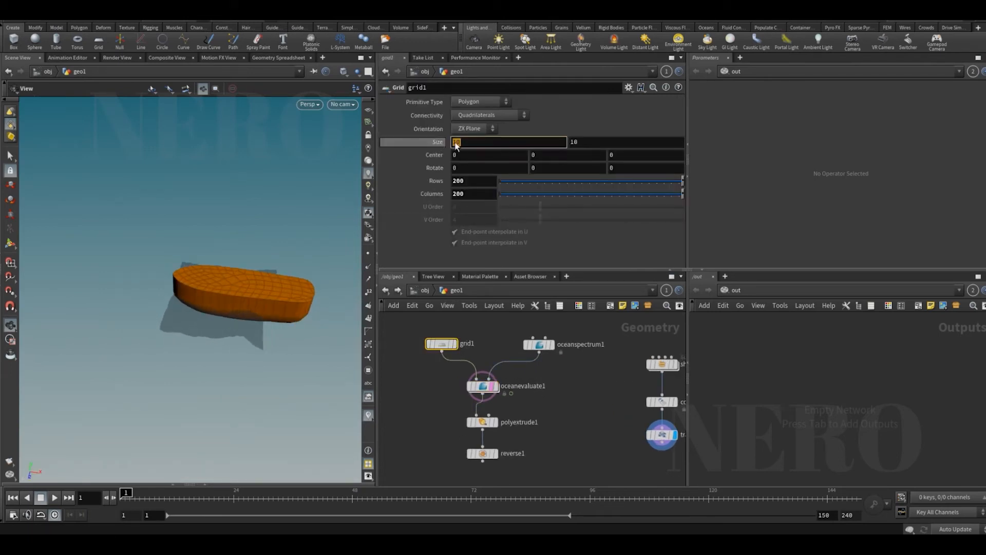
type("50")
key("Return")
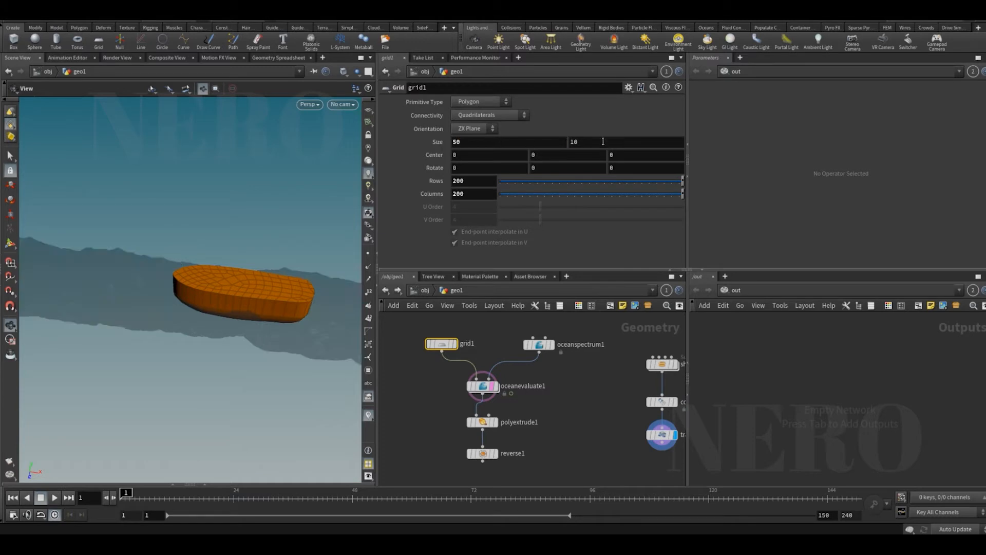
type("20")
key("Return")
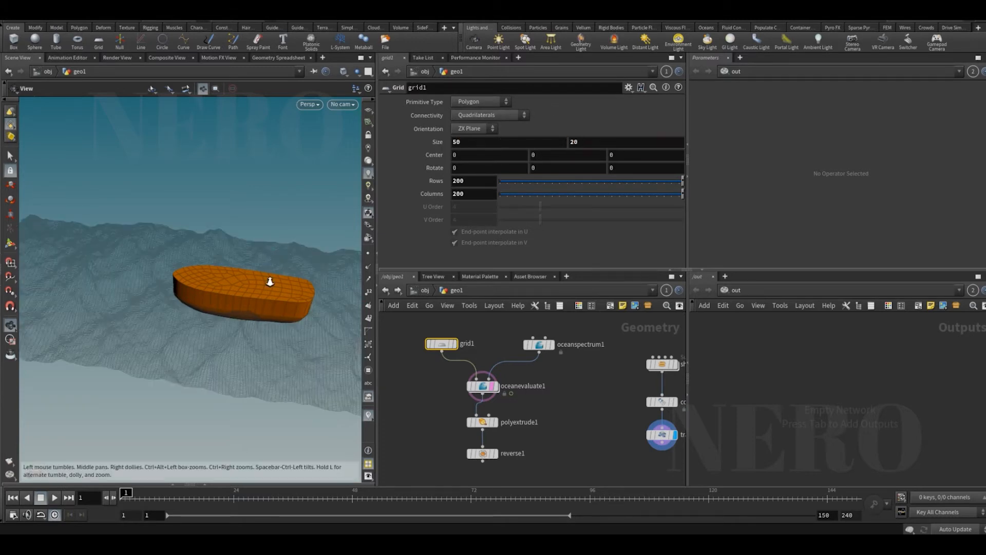
Look through cam1, lock it to the view, reframe it to show the ship and the whole ocean strip, and unlock it.
left_click_drag(269, 279, 247, 271)
left_click(342, 104)
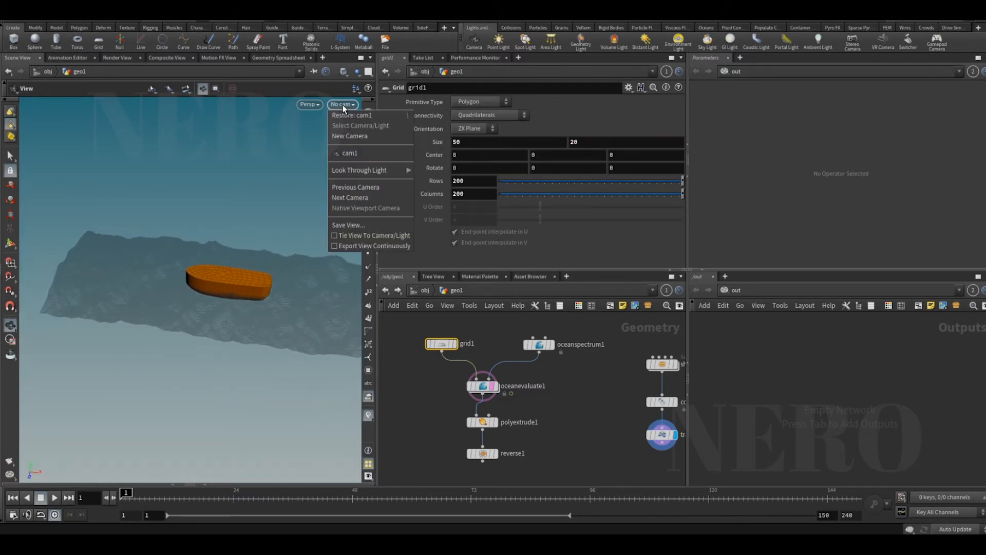
left_click(350, 151)
left_click(366, 137)
scroll(251, 280, "down", 5)
left_click_drag(246, 277, 245, 293)
scroll(244, 293, "down", 2)
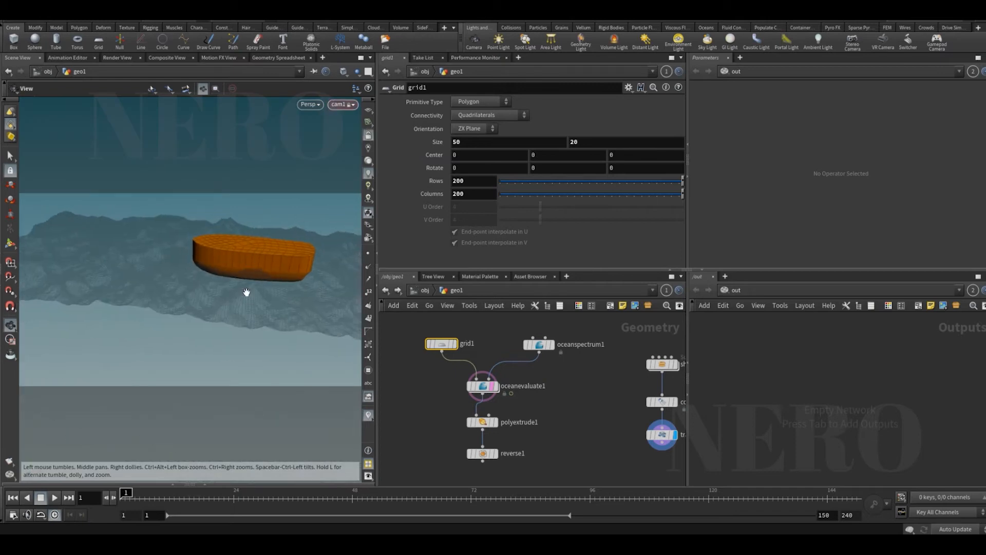
middle_click_drag(250, 263, 217, 284)
mouse_move(218, 284)
left_mouse_down()
mouse_move(202, 324)
mouse_move(209, 286)
mouse_move(232, 290)
mouse_move(216, 293)
left_mouse_up()
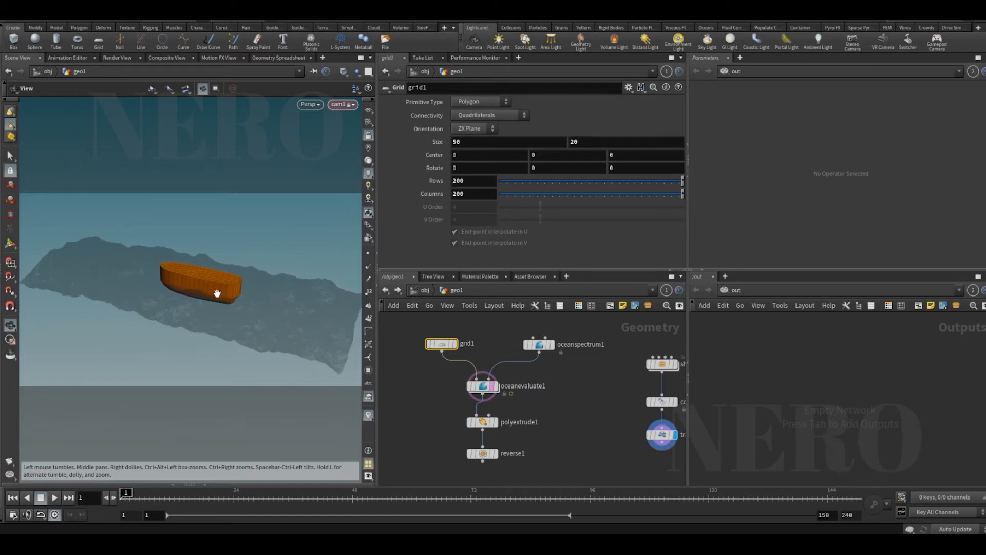
left_click(368, 135)
Move the ship along X to about 15.85 with the Transform node and keyframe its X translation at frame 1.
middle_click_drag(611, 432, 587, 430)
left_click(639, 431)
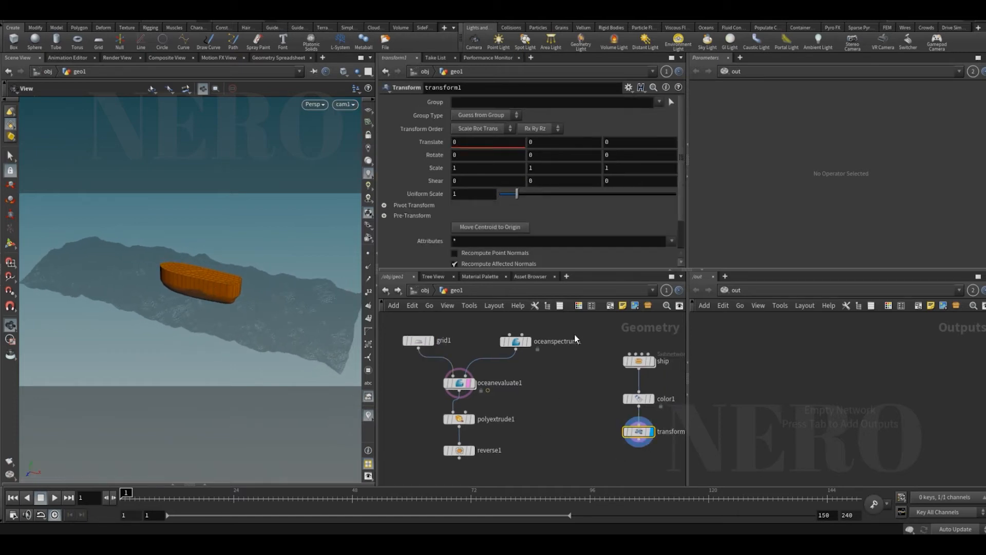
left_click(9, 248)
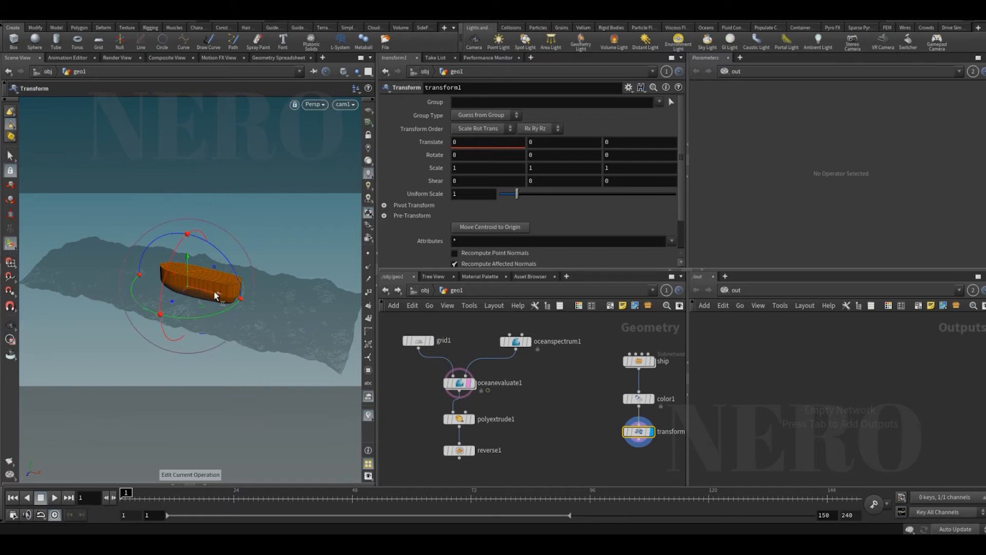
left_click_drag(216, 292, 313, 332)
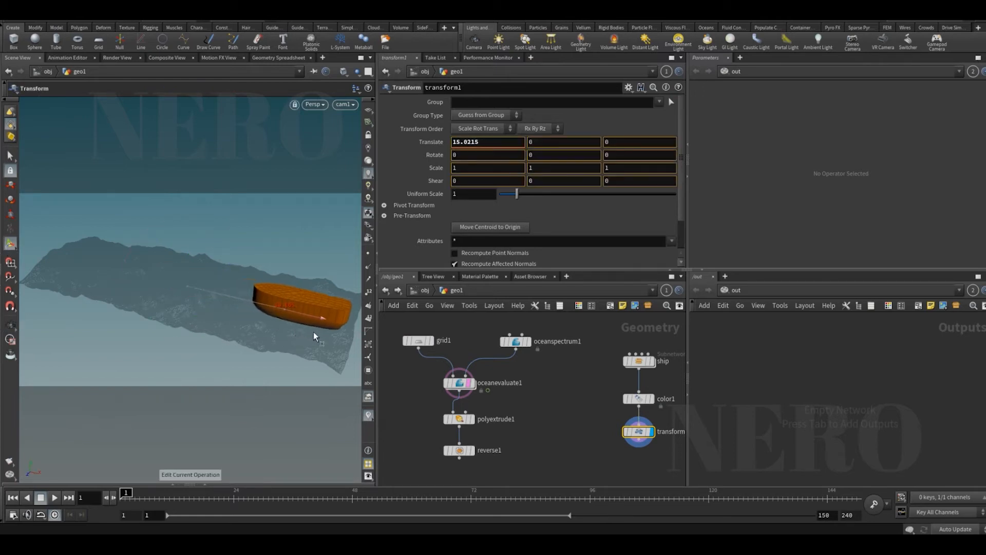
key("r")
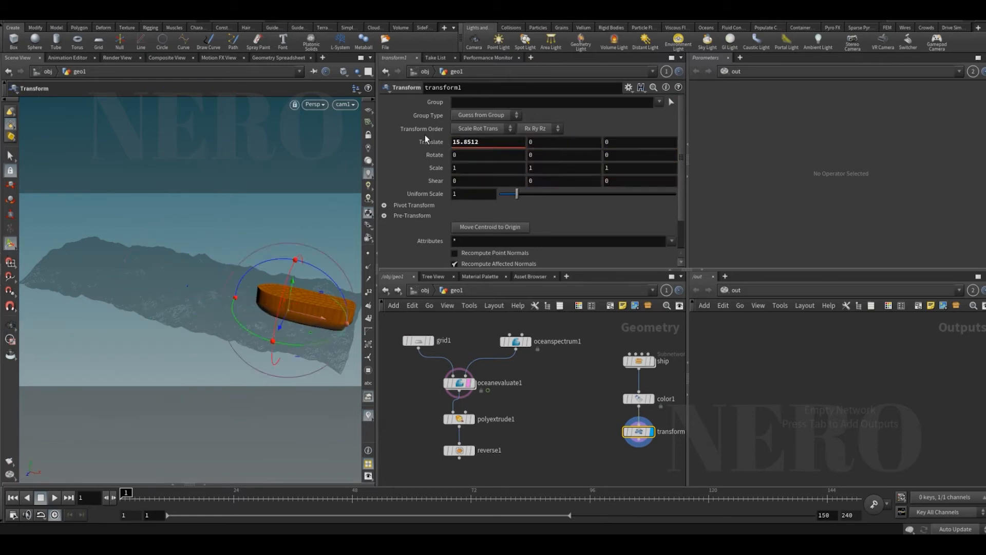
left_click(482, 143, "alt")
At frame 150, move the ship along X to about -19.93 and keyframe its X translation.
left_click_drag(126, 497, 823, 497)
left_click_drag(869, 522, 872, 523)
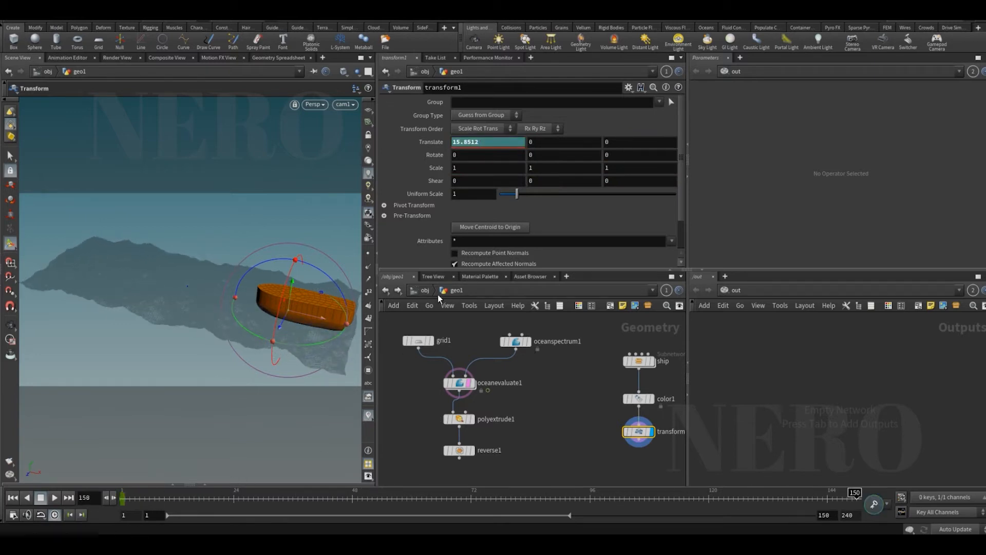
left_click_drag(323, 321, 103, 282)
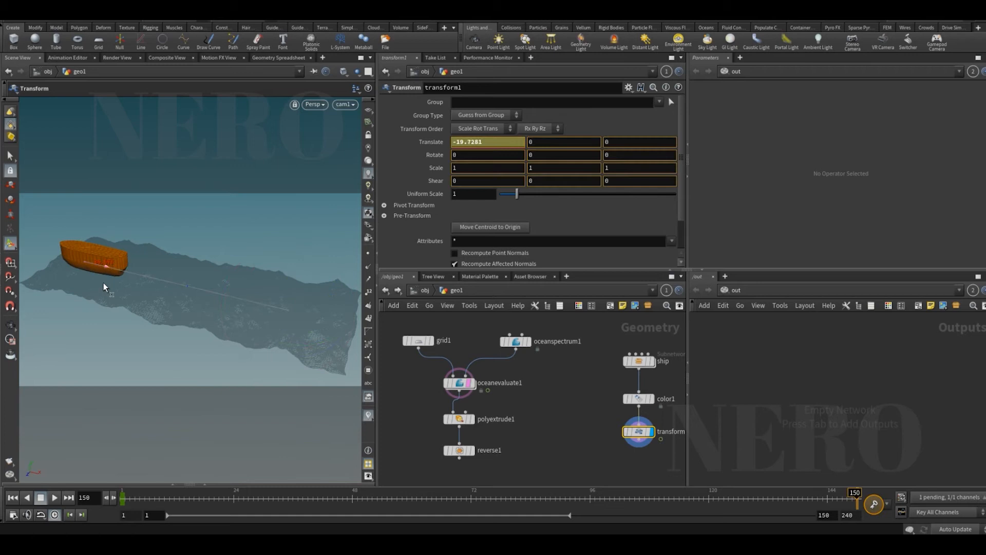
Set the ship's Translate X animation curve to linear() interpolation and play back the animation.
left_click(427, 142, "shift")
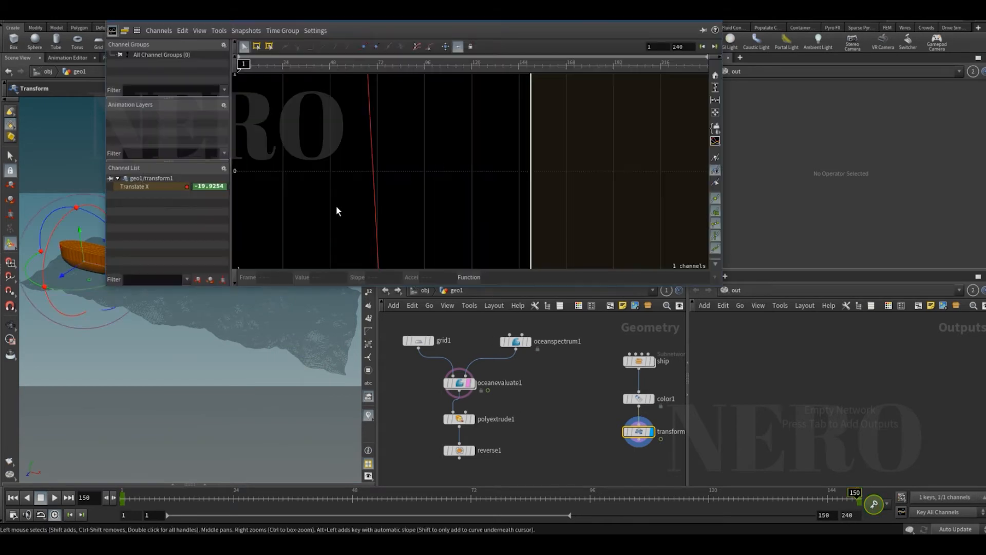
key("h")
left_click(518, 199)
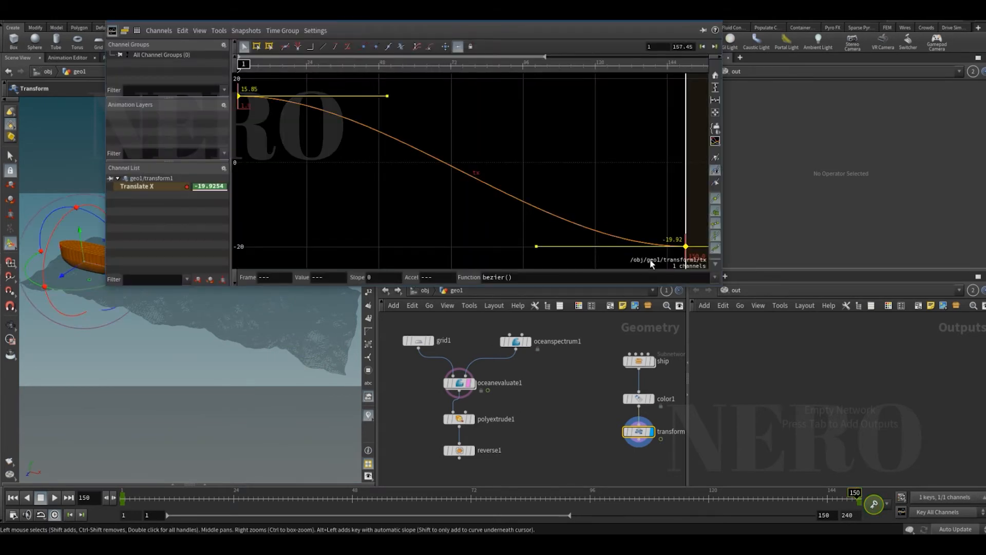
left_click(714, 276)
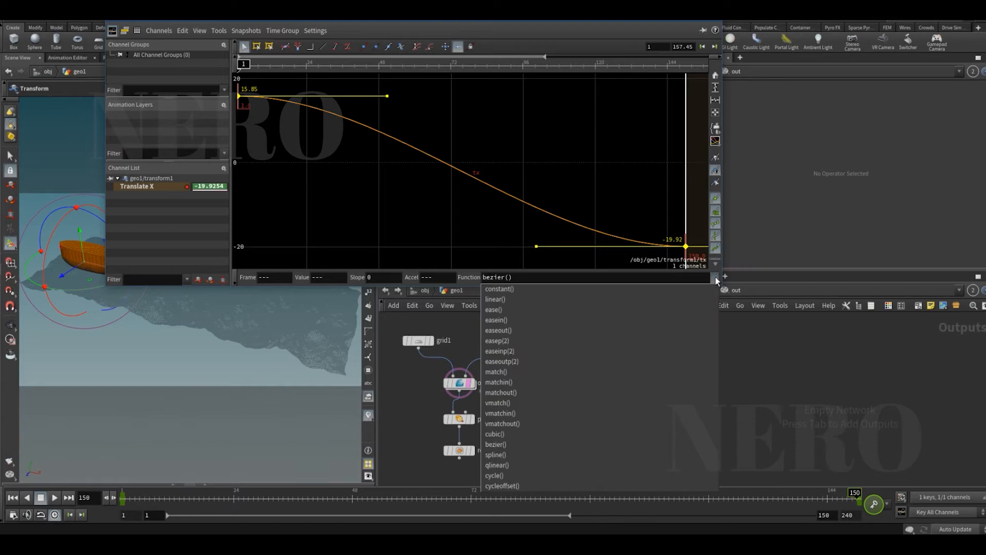
left_click(537, 298)
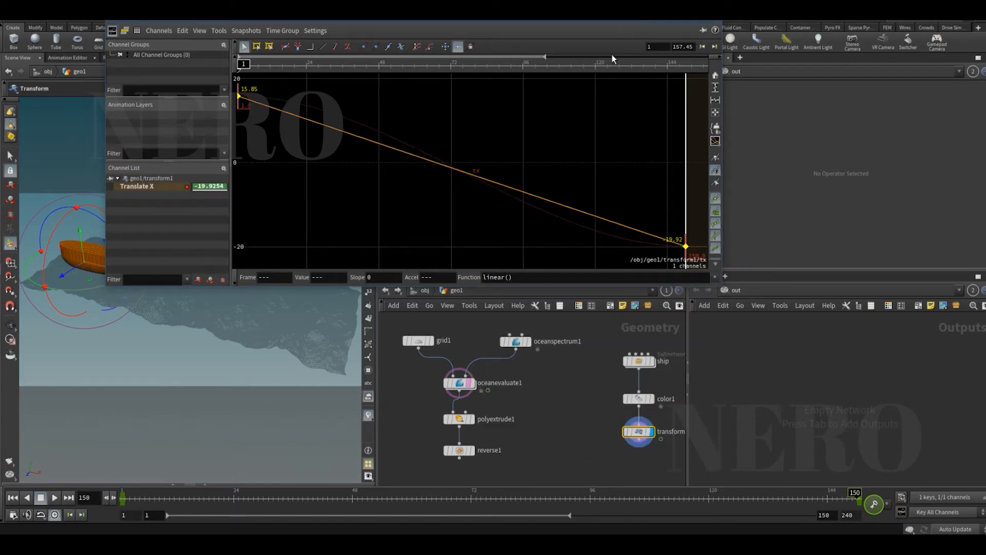
left_click_drag(541, 25, 543, 136)
left_click(712, 128)
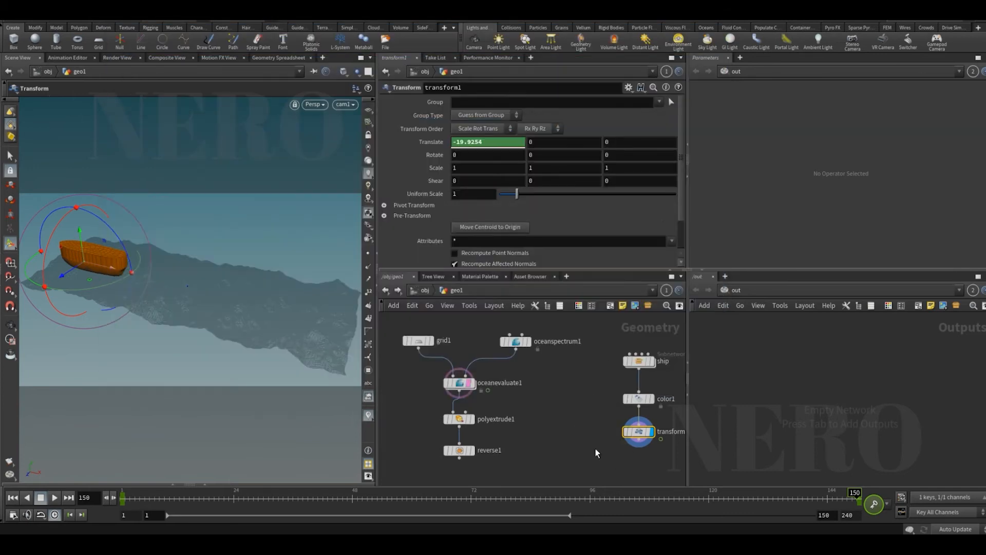
key("Escape")
key("Up")
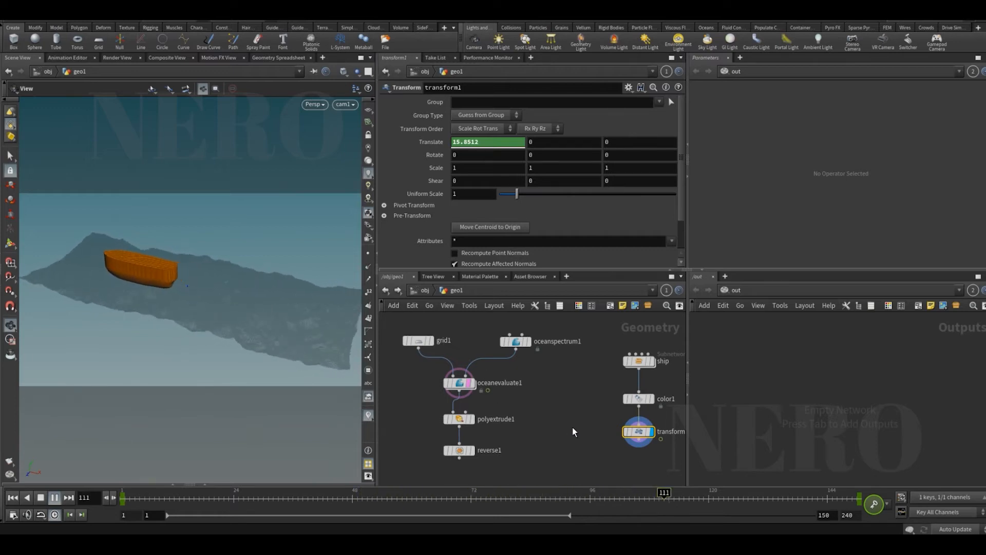
Shorten the ship's travel by moving it inward along X, to about -9.91 at frame 150 and likewise inward at frame 1.
left_click(465, 501)
left_click_drag(499, 500, 858, 500)
left_click(12, 245)
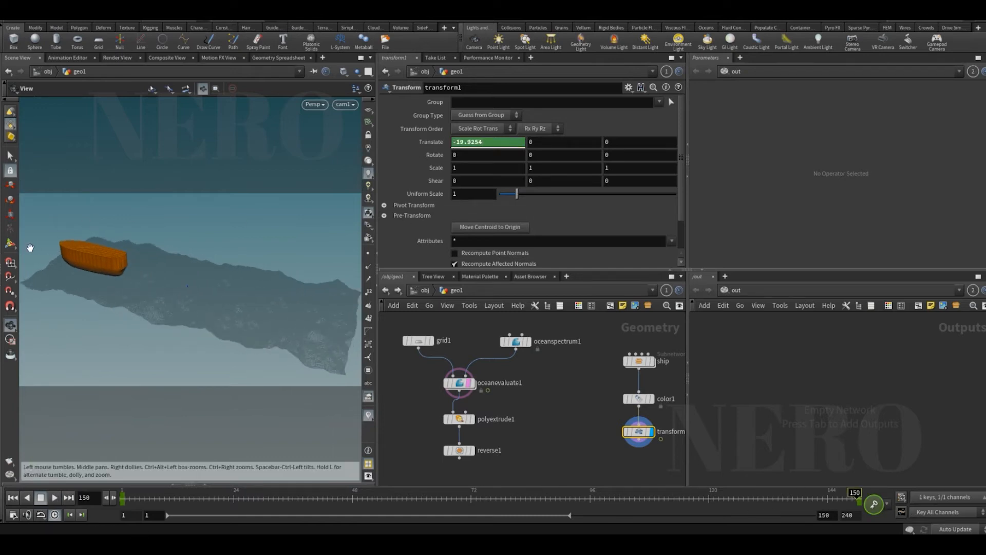
left_click_drag(109, 269, 161, 285)
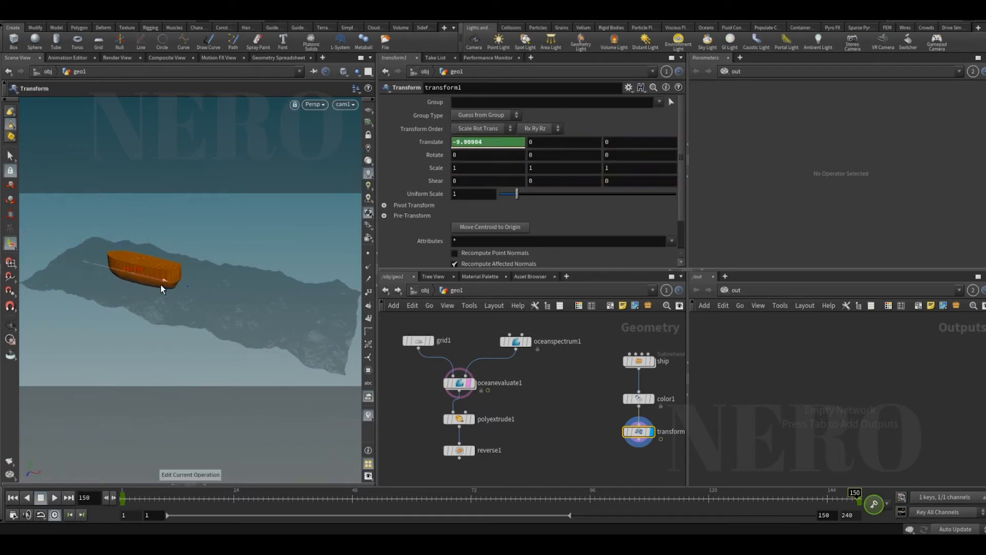
left_click_drag(396, 503, 123, 501)
left_click_drag(327, 325, 291, 315)
Play back the shortened ship animation and save the scene.
key("Escape")
key("Up")
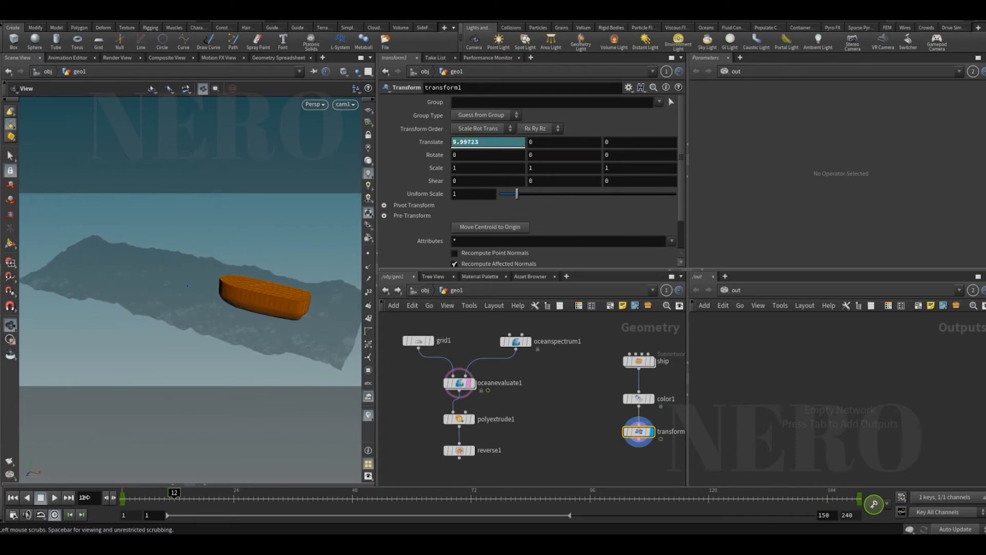
key("ctrl+s")
Add a VDB from Polygons node below the ocean's Reverse node.
left_click(454, 383)
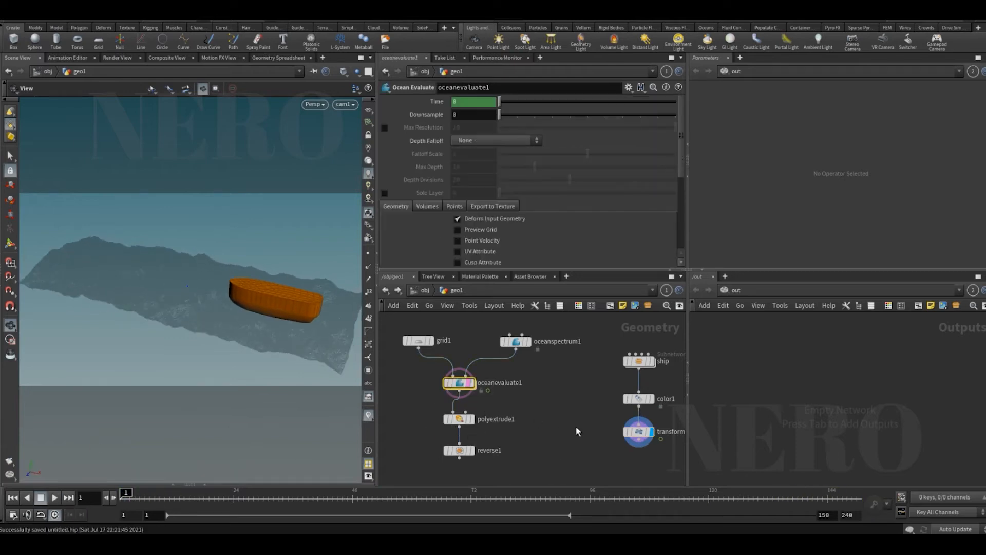
middle_click_drag(586, 437, 555, 419)
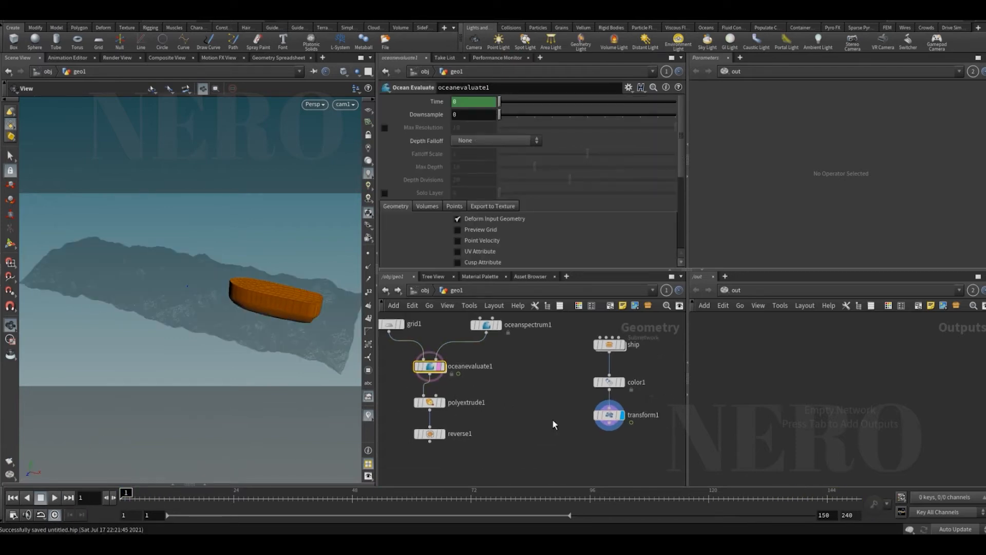
scroll(553, 418, "down", 1)
middle_click_drag(451, 477, 494, 442)
left_click(494, 442)
key("Tab")
type("v")
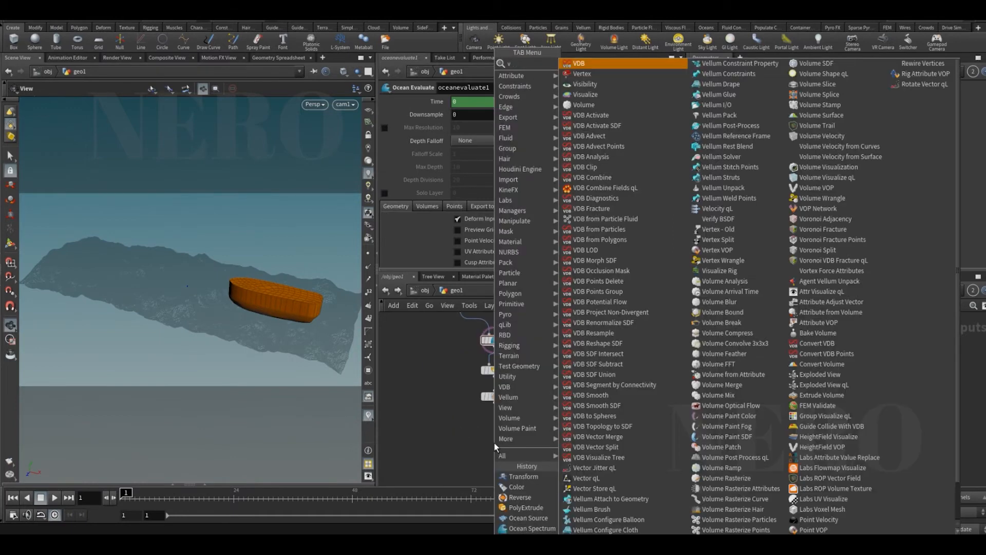
type("db fro")
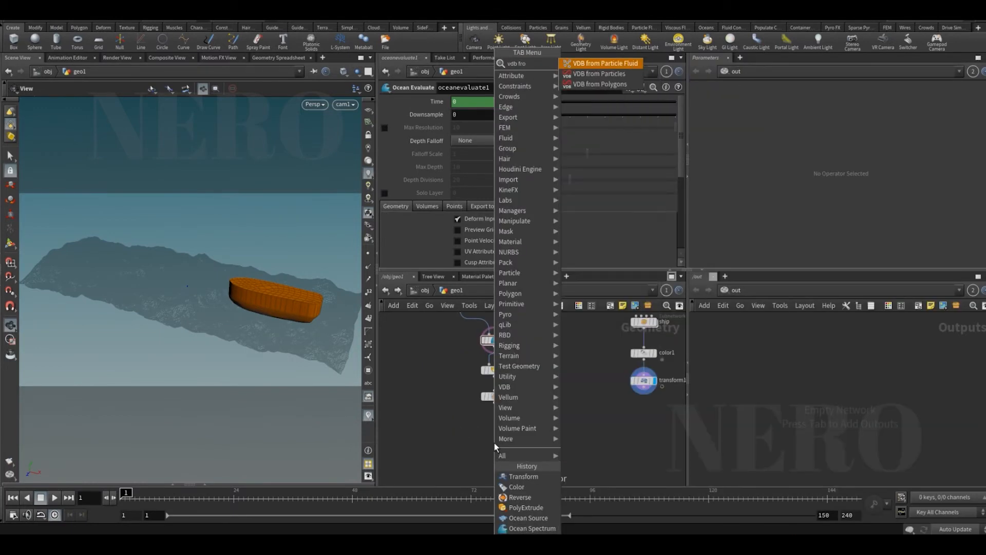
key("Down")
key("Down")
key("Return")
left_click(494, 442)
Connect the Reverse node to VDB from Polygons and display it, turning off the Ocean Evaluate template.
left_click_drag(494, 402, 546, 445)
left_click(506, 424)
left_click(502, 340)
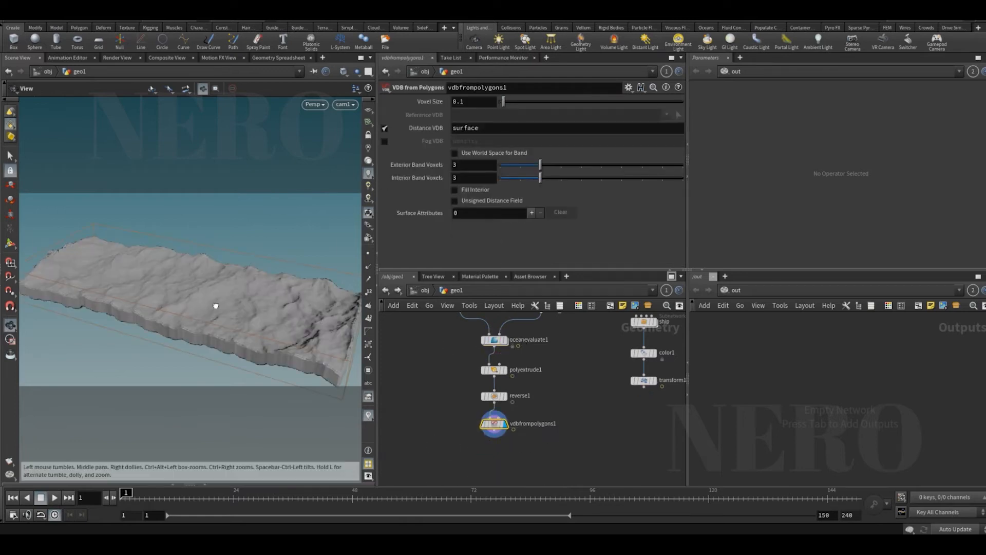
left_click_drag(214, 304, 220, 339)
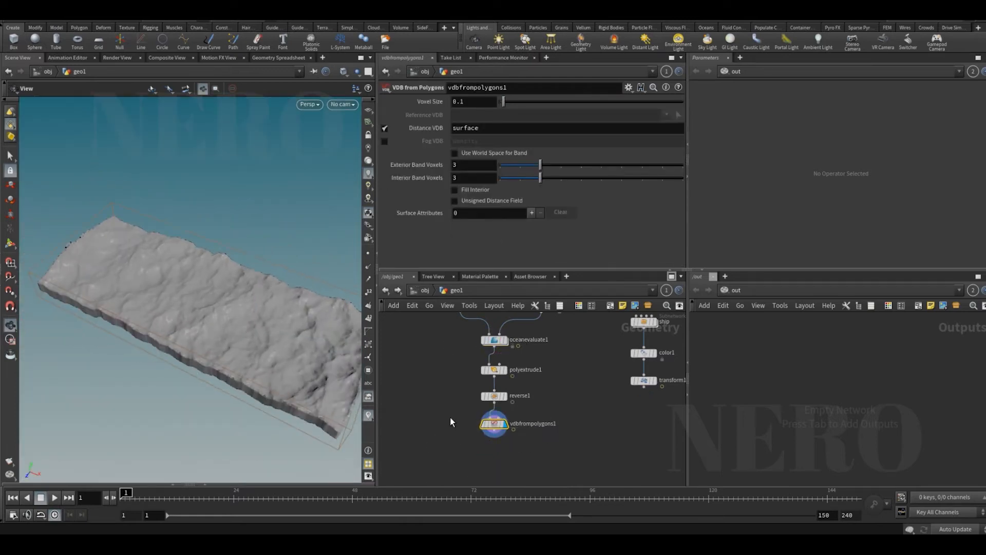
Make room below the Reverse node and add a Boolean node above VDB from Polygons.
middle_click_drag(457, 424, 455, 408)
left_click_drag(491, 411, 490, 461)
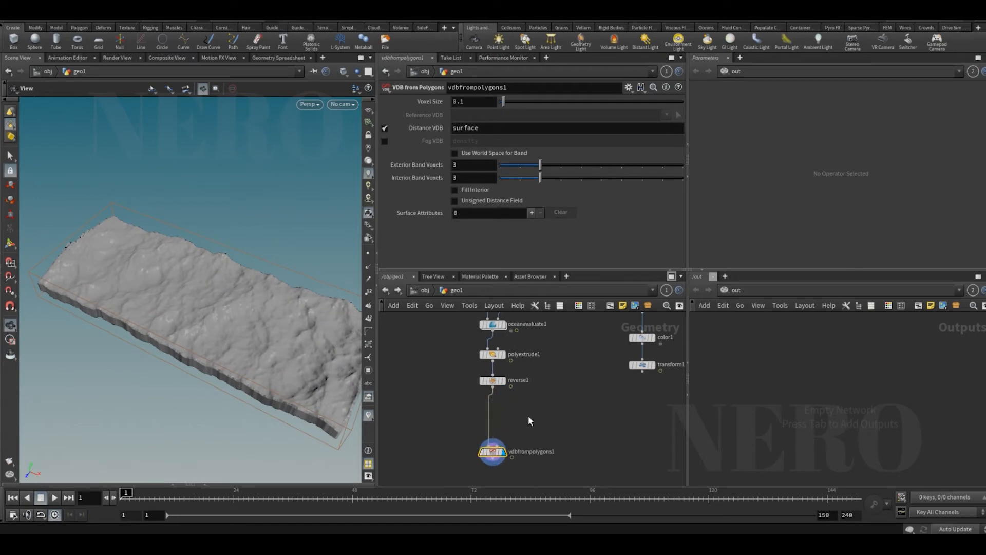
key("Tab")
type("bo")
key("Return")
left_click(528, 415)
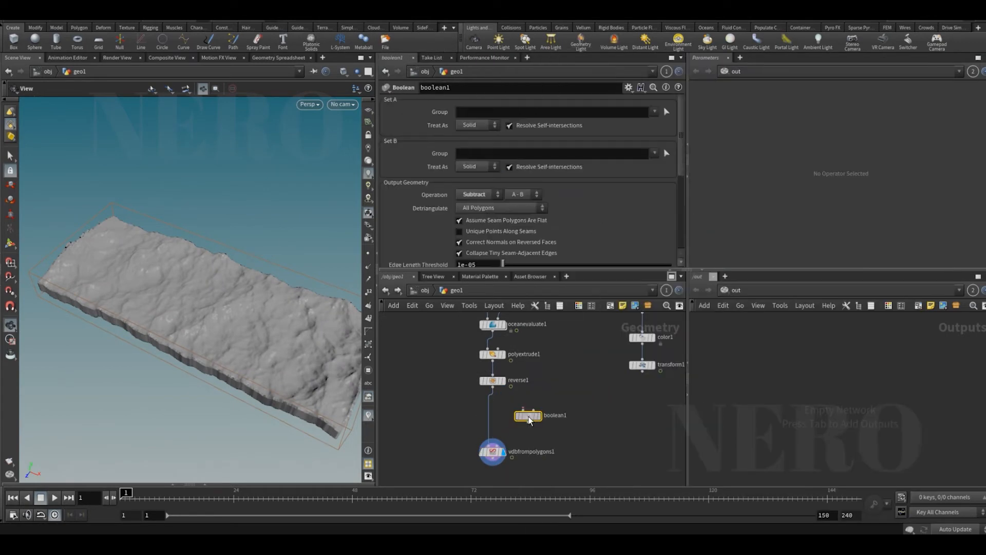
Insert the Boolean between Reverse and VDB from Polygons, with the templated ship Transform as its second input.
mouse_move(505, 417)
left_mouse_down()
mouse_move(479, 414)
mouse_move(520, 418)
left_mouse_up()
left_click(513, 406)
middle_click_drag(589, 368, 580, 419)
scroll(583, 444, "up", 1)
scroll(583, 444, "down", 1)
left_click(492, 456)
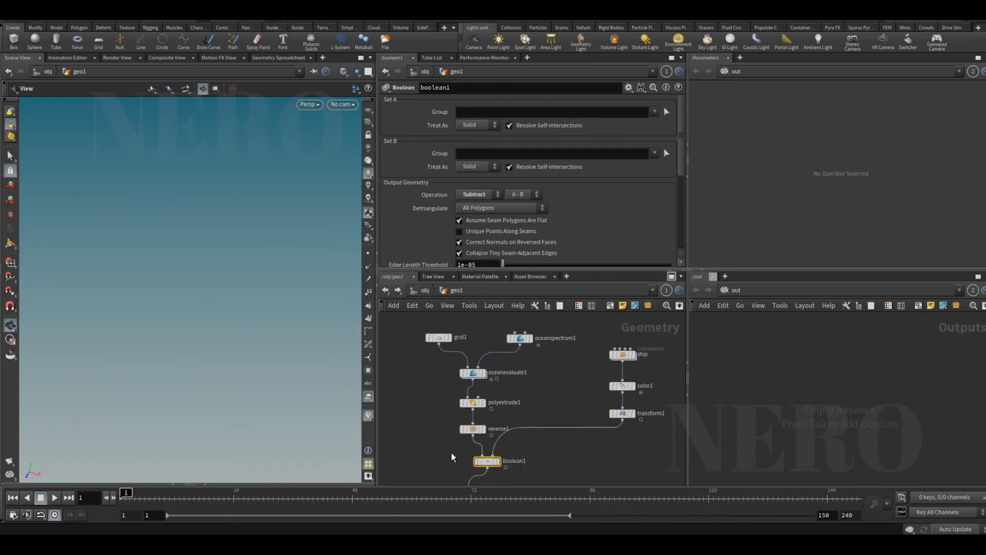
scroll(277, 288, "up", 2)
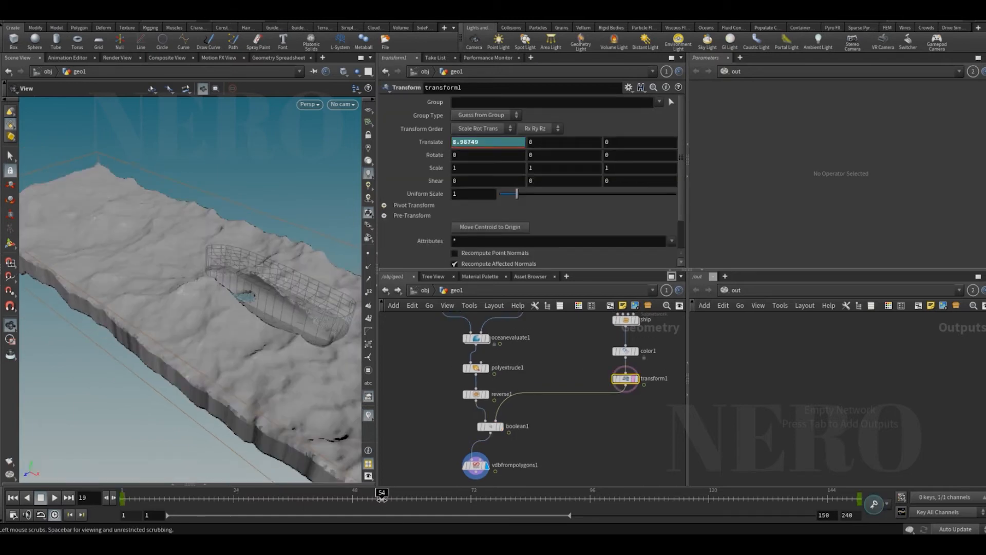
left_click_drag(251, 241, 242, 281)
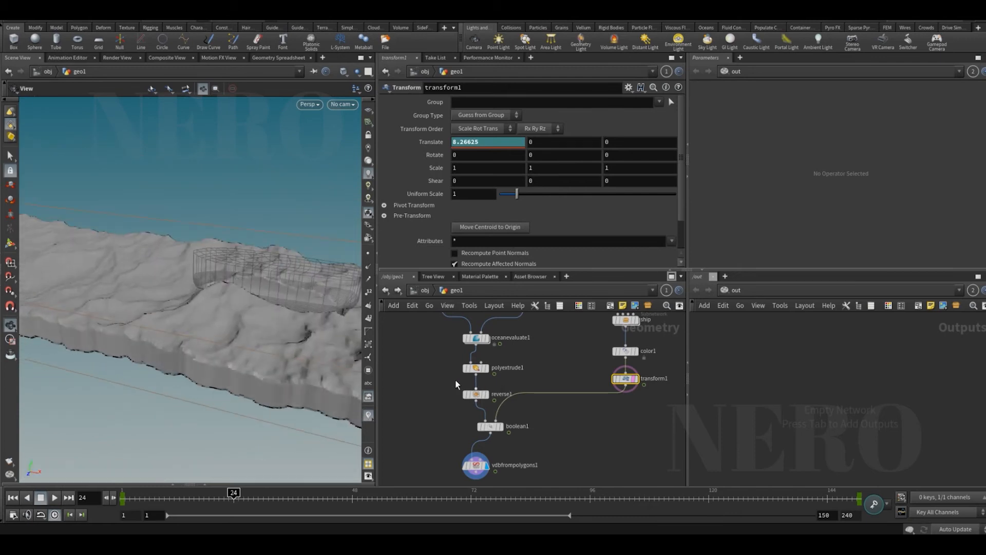
middle_click_drag(455, 381, 466, 368)
left_click(501, 367)
key("Tab")
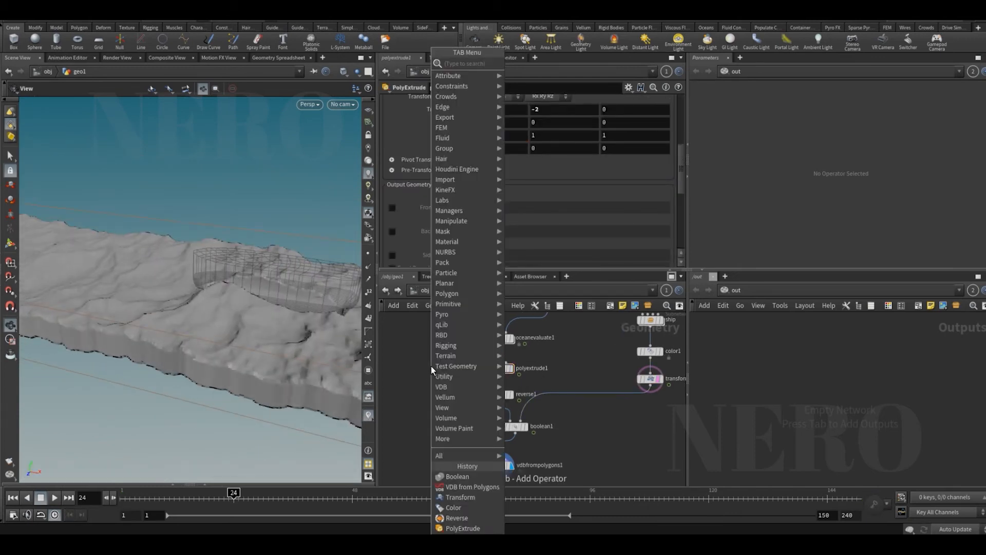
key("Escape")
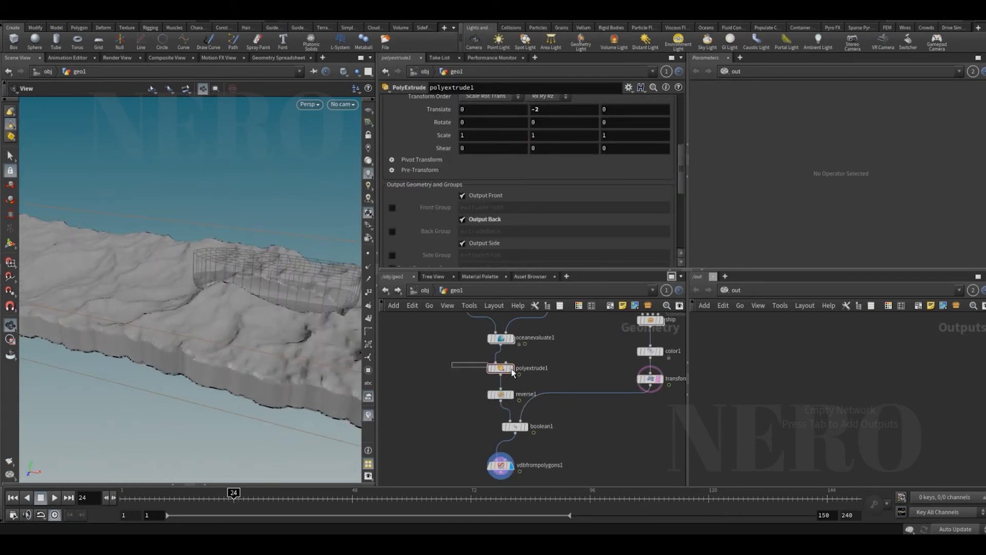
Add an Extrude Volume node, connect it to Ocean Evaluate and display it.
key("Tab")
type("exvo")
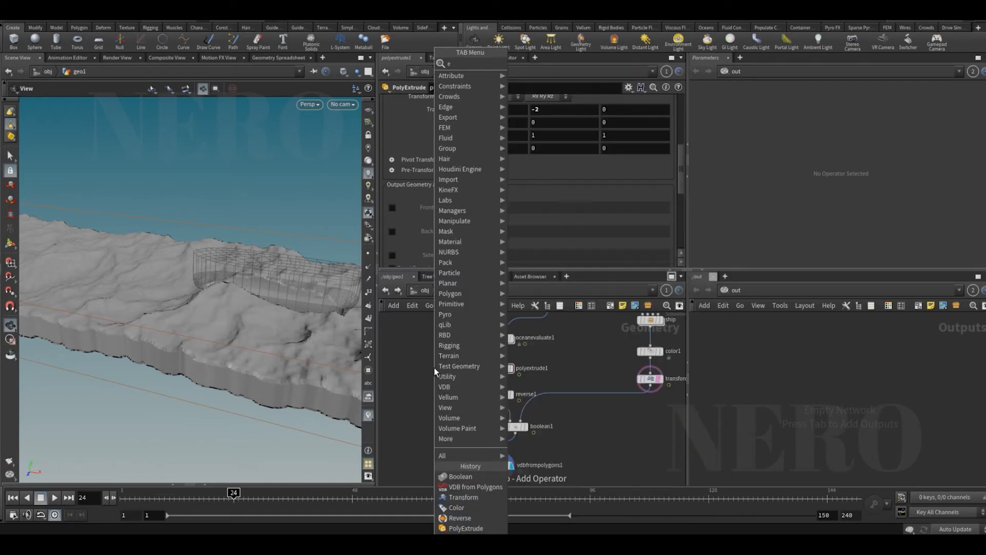
key("Return")
left_click(434, 367)
left_click_drag(434, 362, 501, 346)
left_click(445, 368)
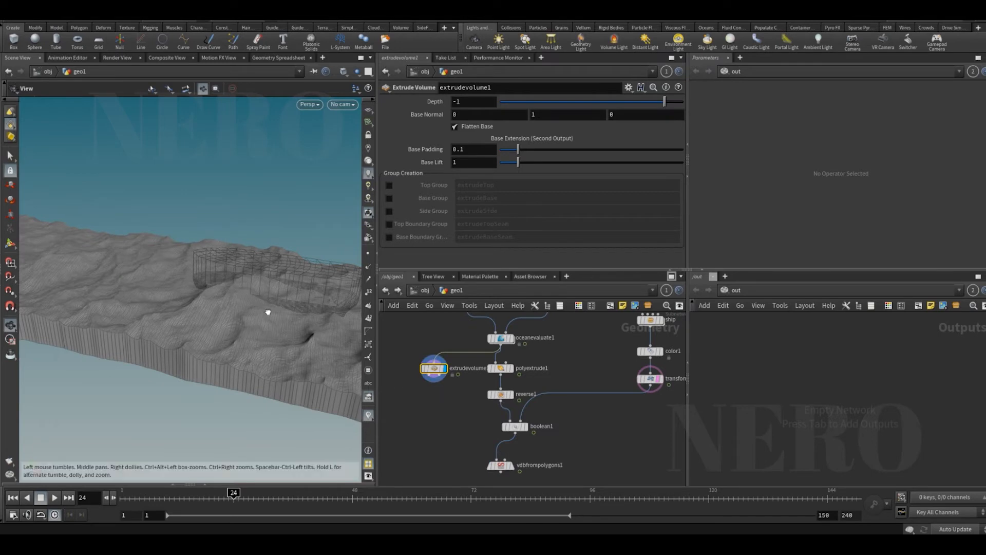
Compare the Extrude Volume and PolyExtrude results from the side, and set the Extrude Volume depth to -1.5.
left_click_drag(268, 311, 261, 290)
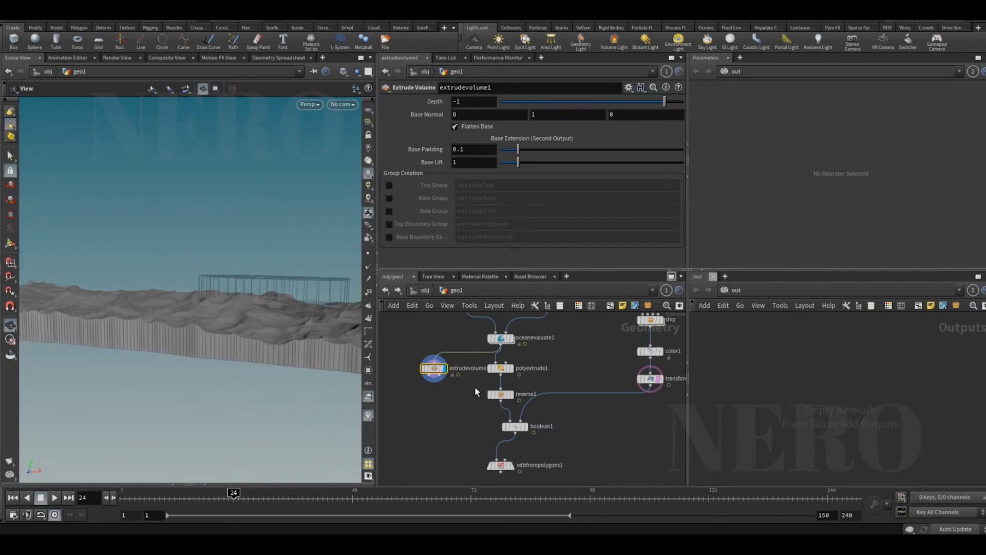
left_click_drag(511, 358, 514, 356)
key("r")
mouse_move(313, 335)
left_mouse_down()
mouse_move(312, 316)
mouse_move(312, 334)
left_mouse_up()
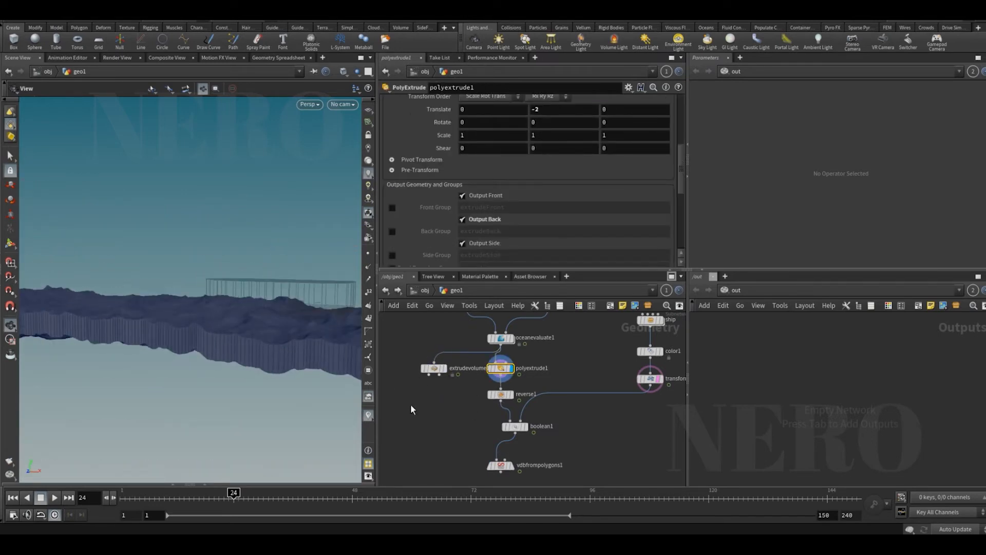
left_click_drag(411, 404, 467, 345)
key("r")
left_click_drag(280, 325, 282, 334)
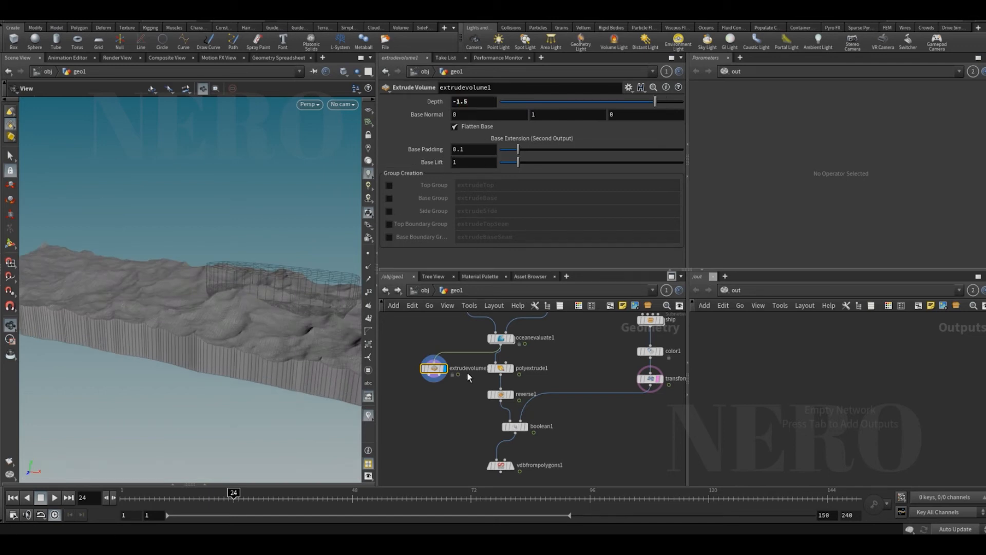
Connect Extrude Volume to the Boolean's first input in place of Reverse and display the Boolean.
middle_click_drag(449, 405, 451, 399)
left_click(435, 369)
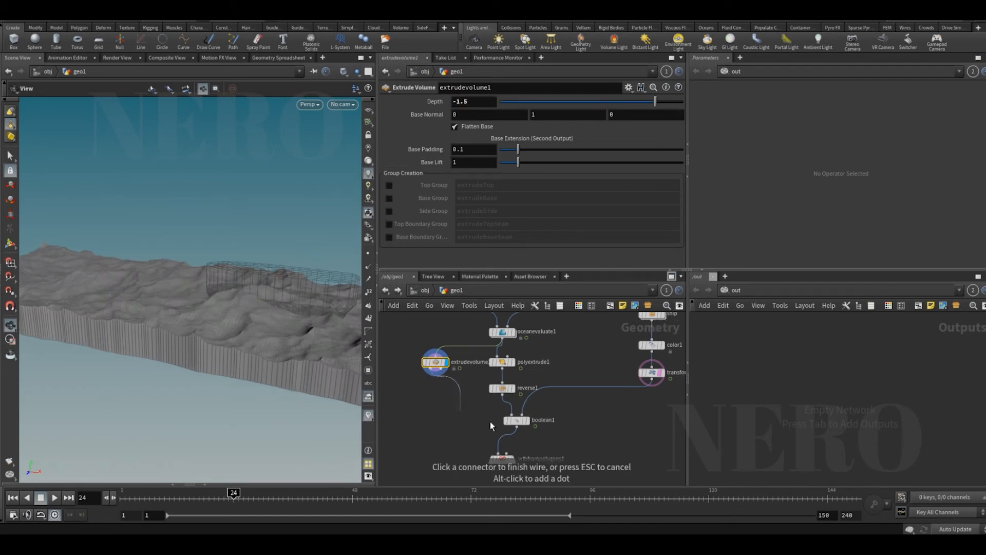
left_click(511, 414)
left_click(516, 421)
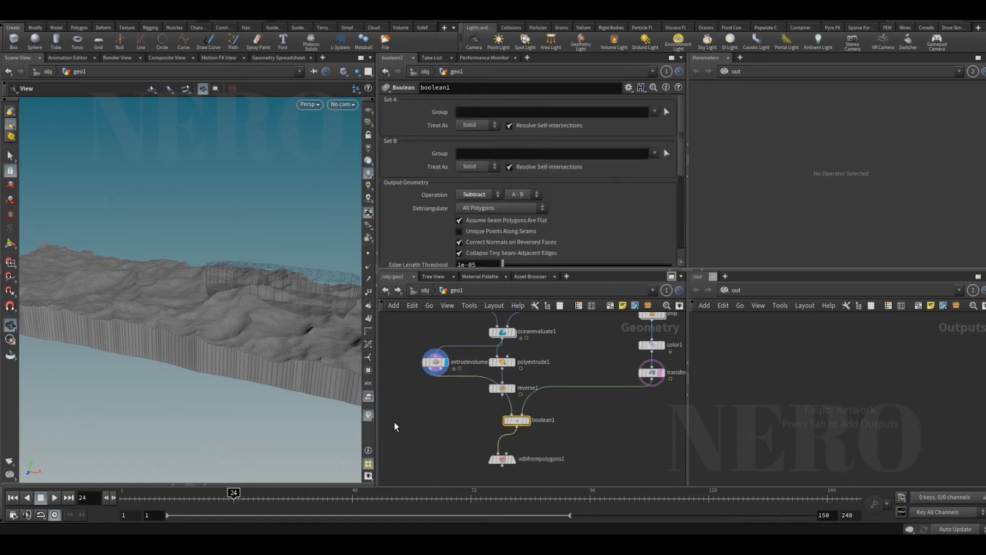
left_click(528, 420)
left_click_drag(284, 295, 330, 341)
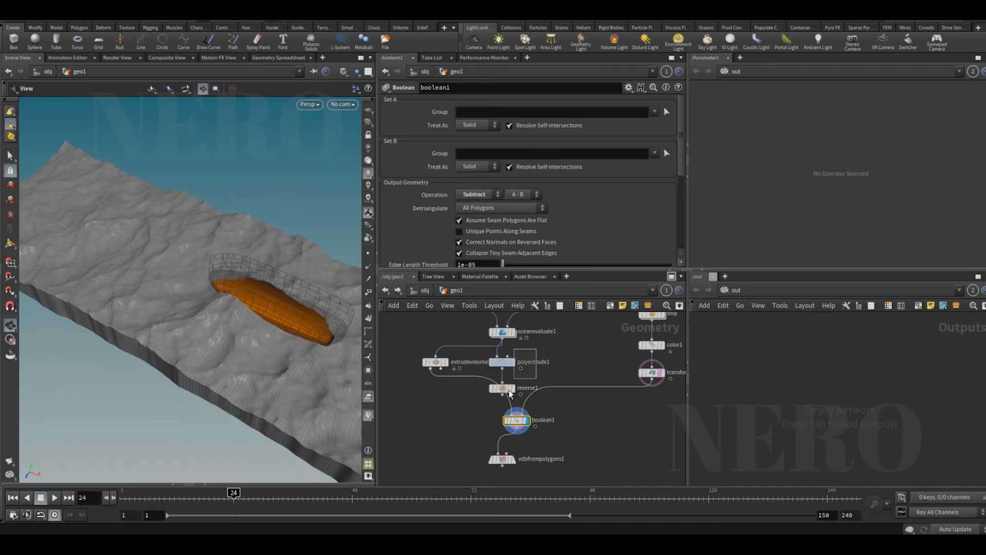
Delete the PolyExtrude and Reverse nodes and place Extrude Volume in their spot below Ocean Evaluate.
key("Delete")
left_click_drag(436, 362, 502, 366)
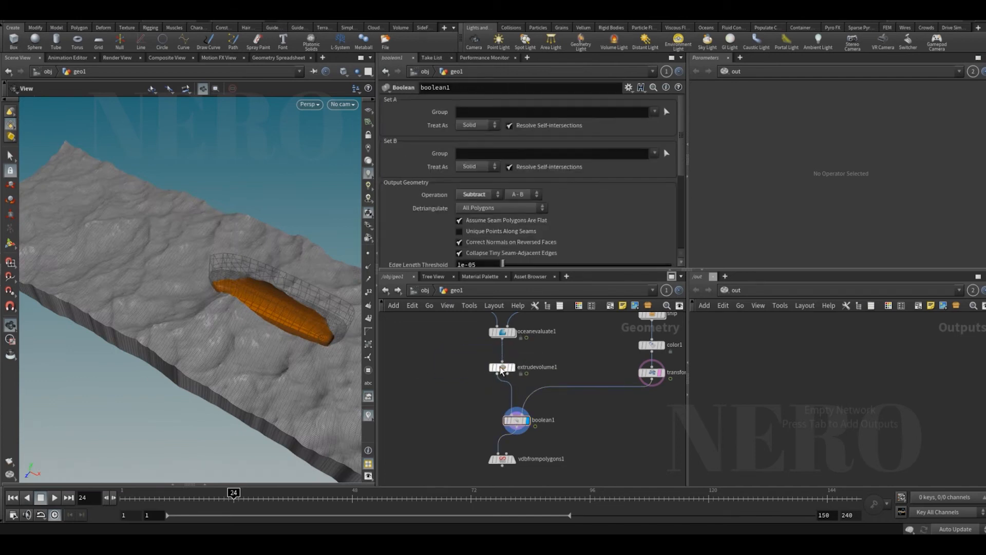
middle_click_drag(478, 429, 483, 405)
Display VDB from Polygons to view the ship's cut in the ocean block.
left_click(521, 397)
left_click(510, 439)
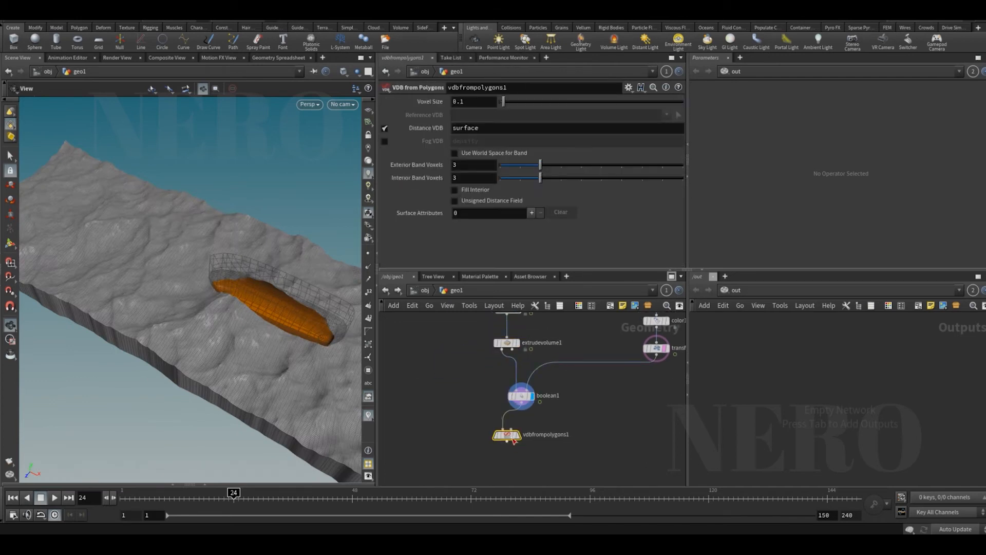
key("r")
left_click_drag(509, 440, 528, 440)
left_click_drag(309, 336, 242, 332)
Add a Trail node set to Compute Velocity between the ship's Transform and the Boolean, and display it.
key("Tab")
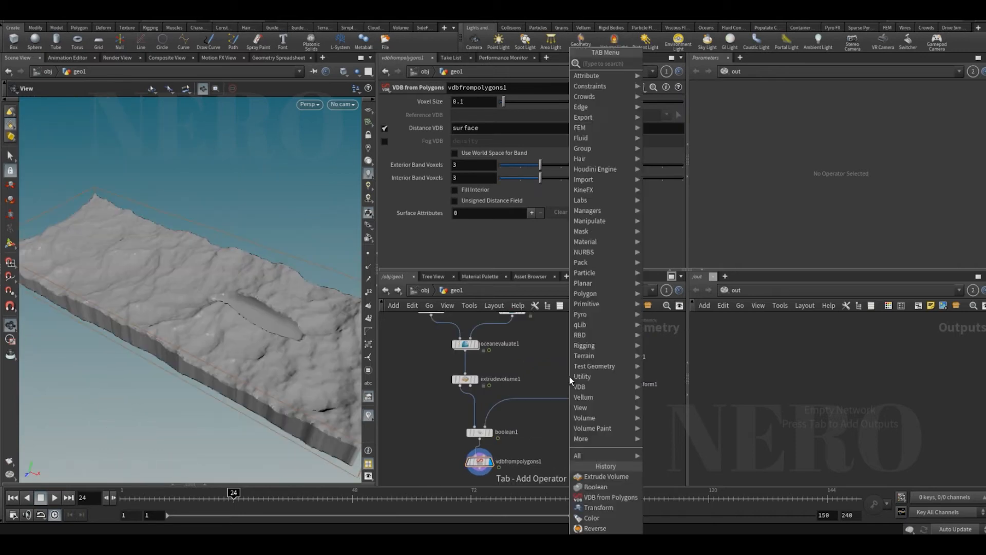
type("trail")
key("Return")
left_click(569, 376)
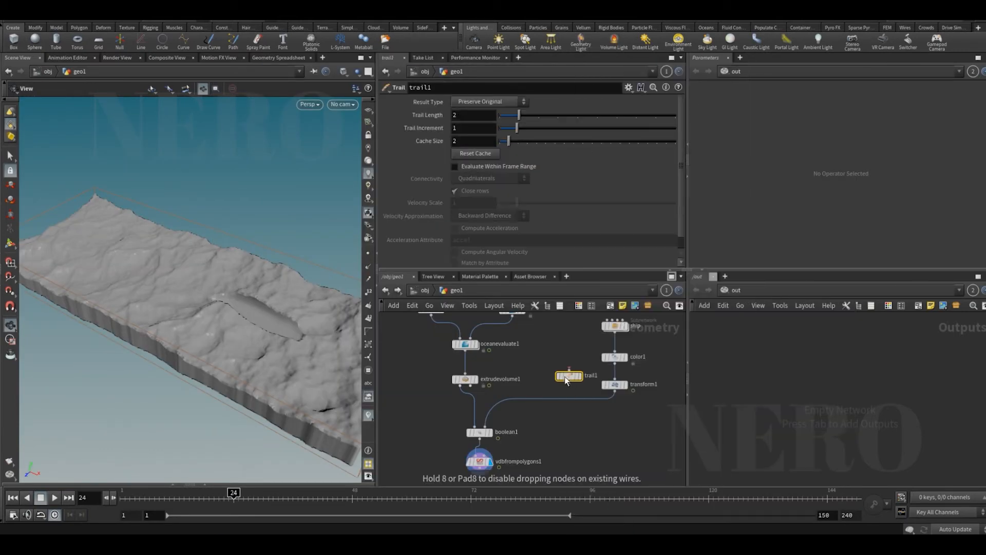
left_click(484, 100)
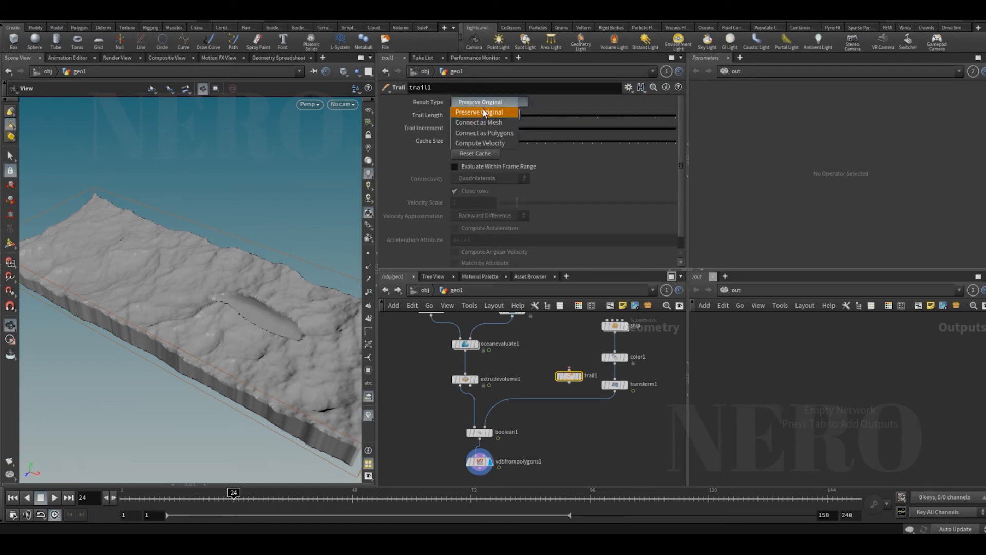
left_click(481, 144)
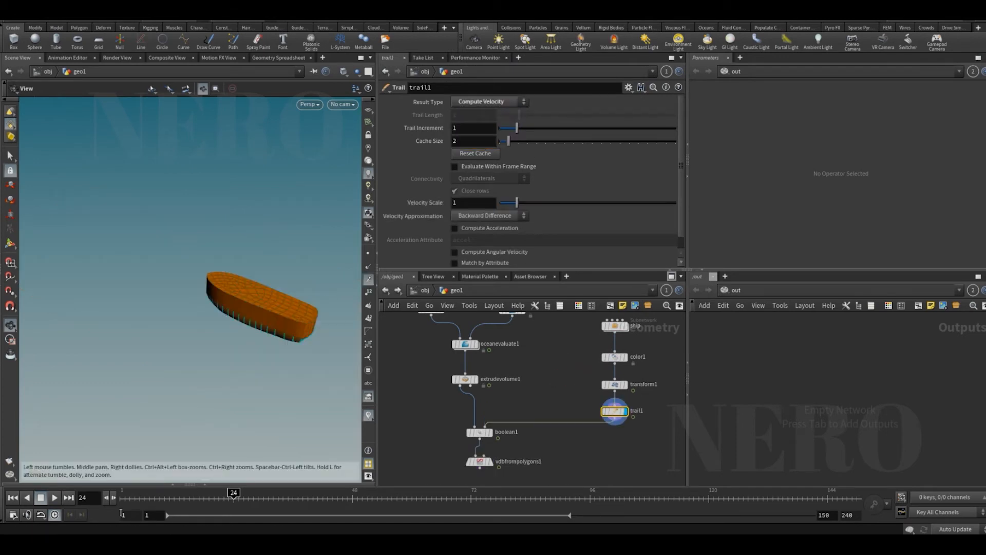
Examine the hull's velocity trails in wireframe around frame 20 and return to frame 1.
left_click_drag(124, 498, 214, 498)
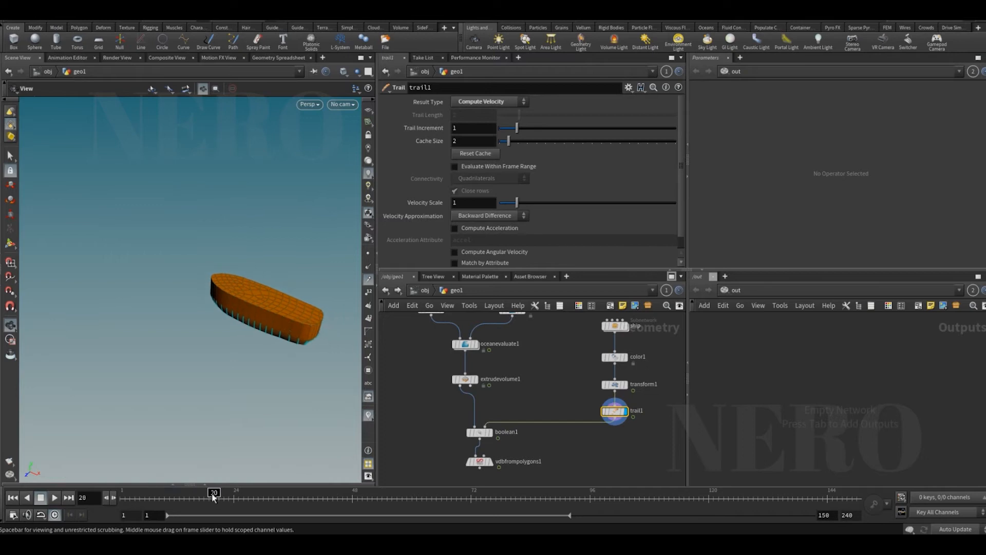
key("shift+w")
right_click_drag(284, 332, 299, 319)
middle_click_drag(299, 319, 257, 319)
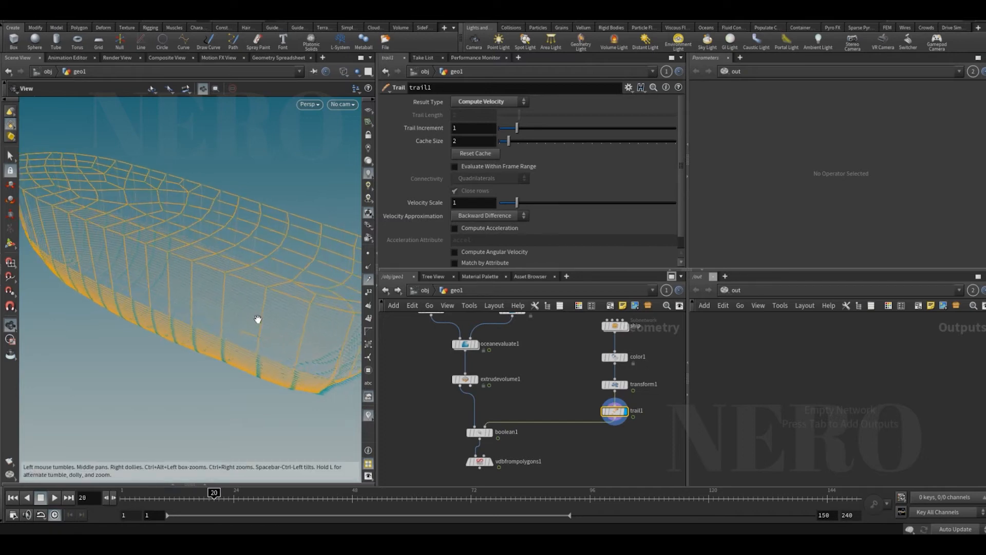
mouse_move(258, 319)
left_mouse_down()
mouse_move(260, 293)
mouse_move(248, 310)
left_mouse_up()
left_click_drag(196, 500, 123, 498)
Display the Boolean and examine the velocity trails and point attributes on the ship's cut.
left_click_drag(538, 467, 542, 467)
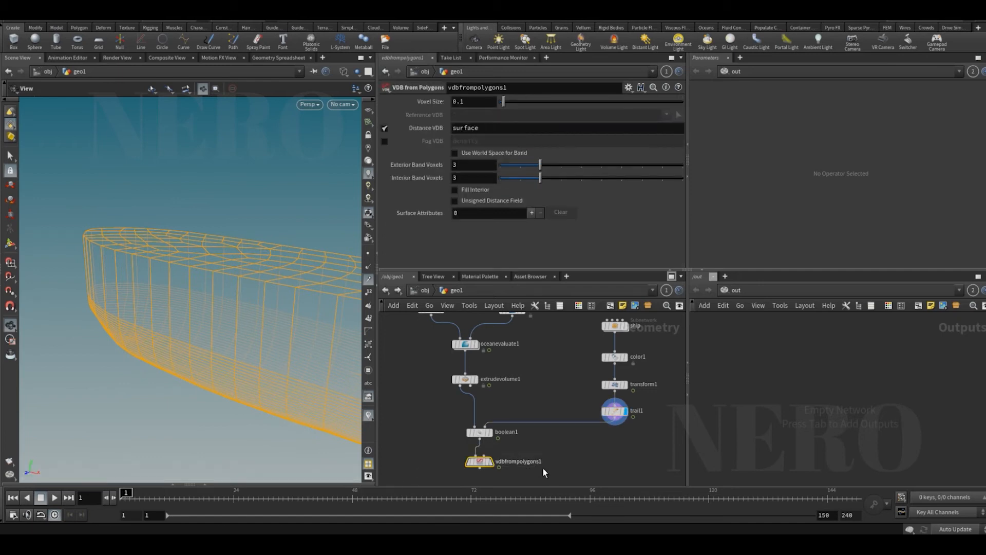
key("r")
left_click_drag(434, 420, 508, 435)
key("r")
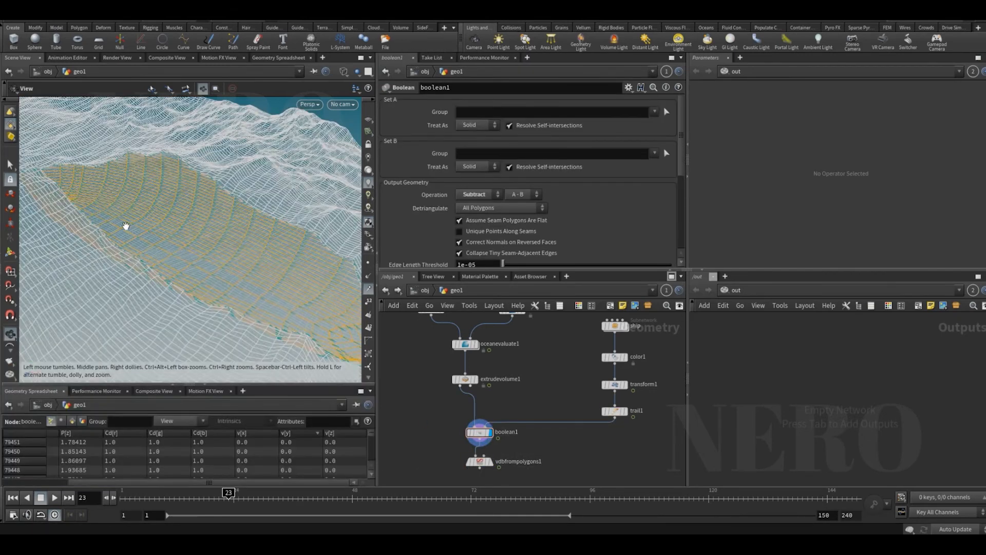
left_click_drag(125, 225, 268, 260)
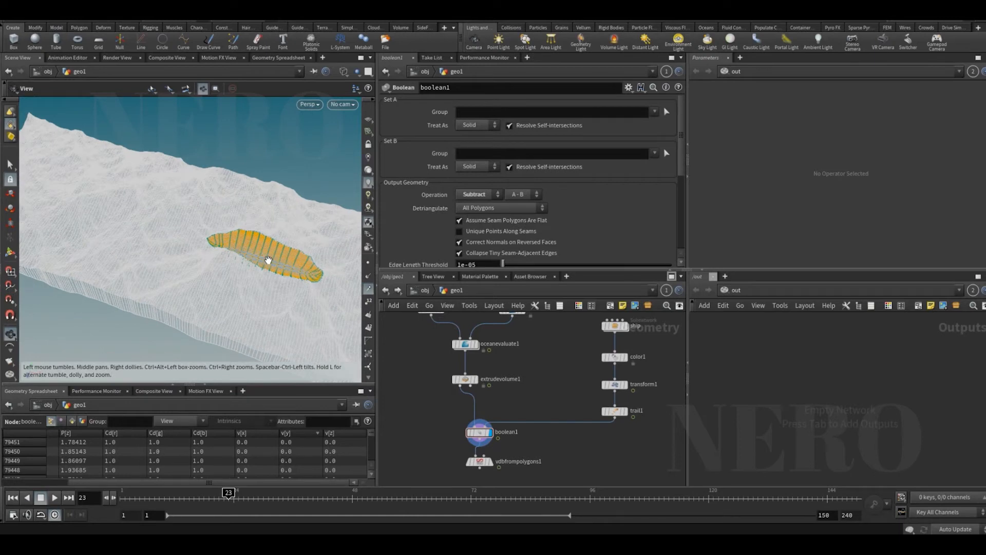
scroll(503, 442, "up", 3)
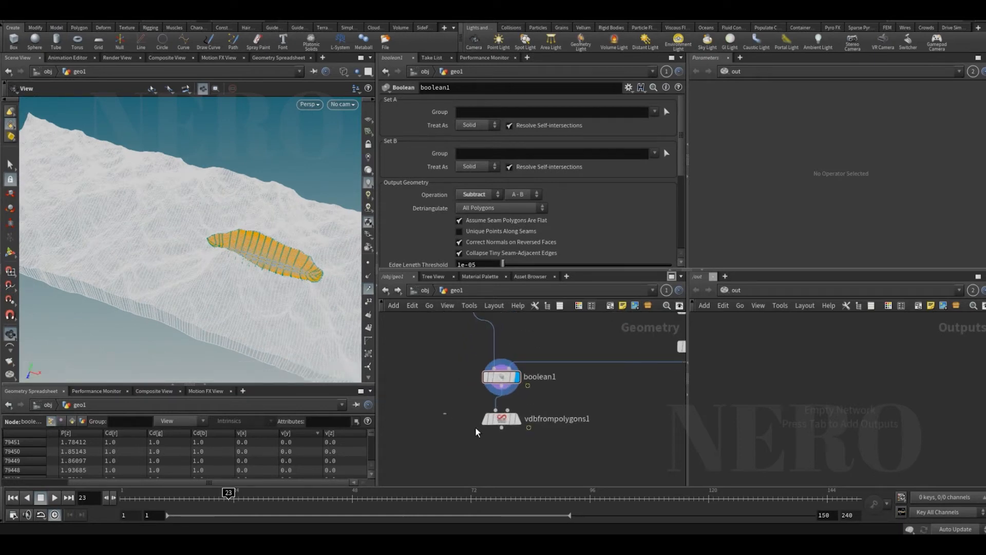
Display VDB from Polygons, enable Fill Interior, and add point.v as a surface attribute.
left_click_drag(443, 412, 531, 444)
key("r")
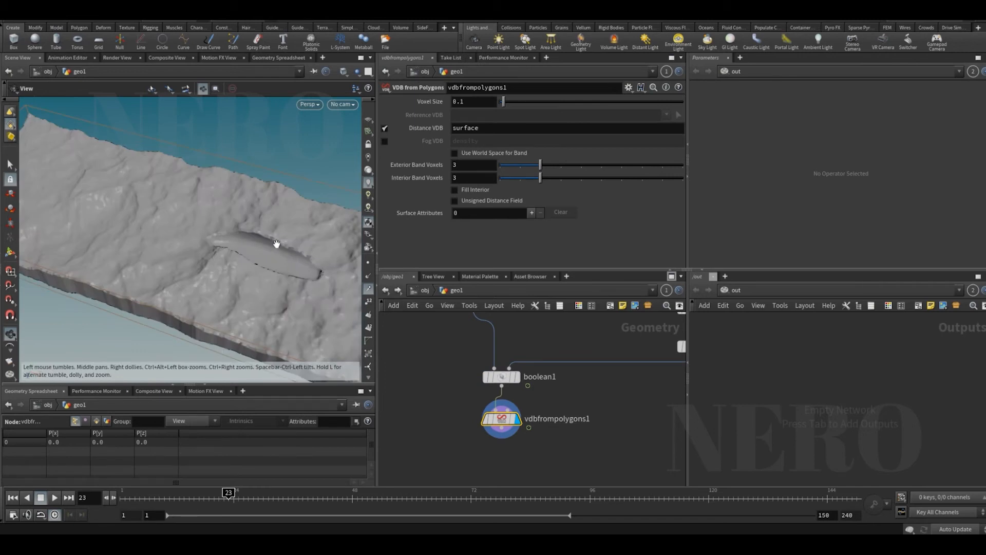
left_click_drag(459, 393, 556, 461)
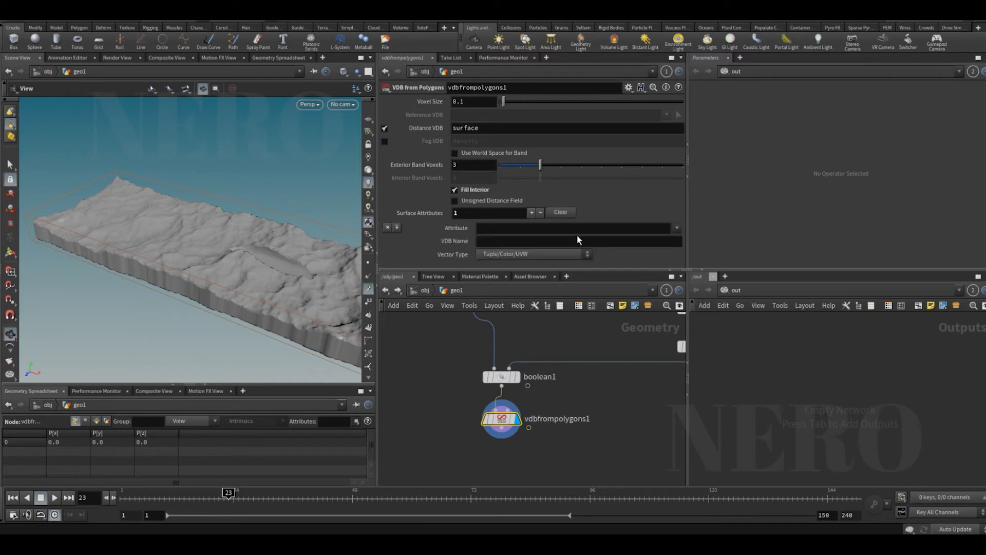
left_click(678, 228)
left_click(693, 238)
Name the point.v VDB vel and set its vector type to Displacement/Velocity/Acceleration.
left_click(528, 240)
type("v")
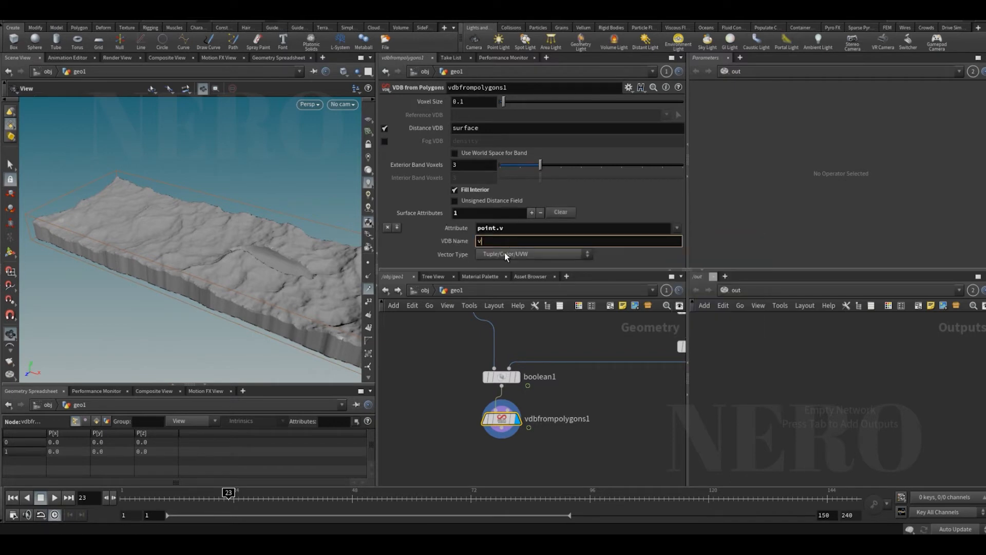
left_click(505, 254)
left_click(513, 293)
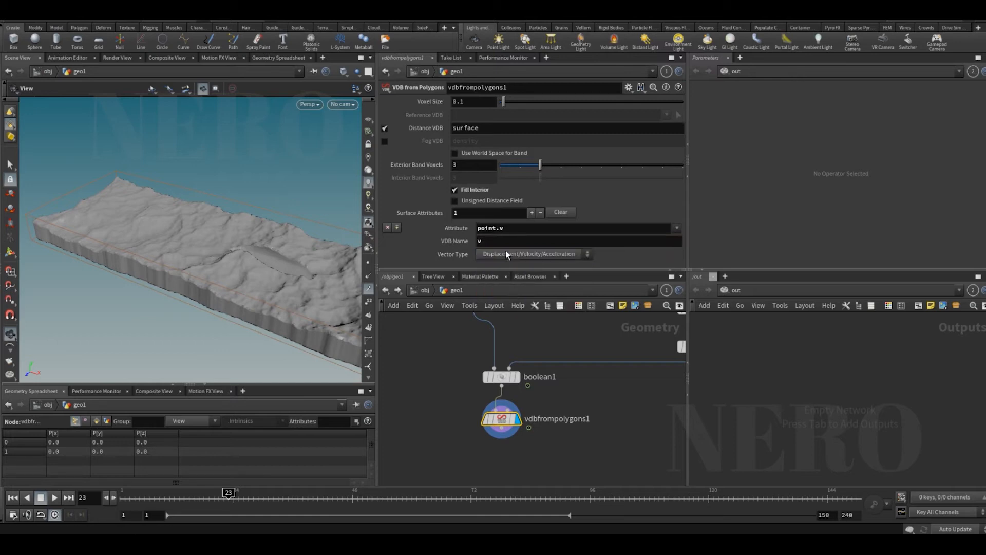
left_click(505, 240)
type("el")
key("Return")
Add a Whitewater Source node below VDB from Polygons, connect the VDBs to its first input, and display it.
scroll(462, 370, "down", 3)
left_click_drag(414, 334, 595, 447)
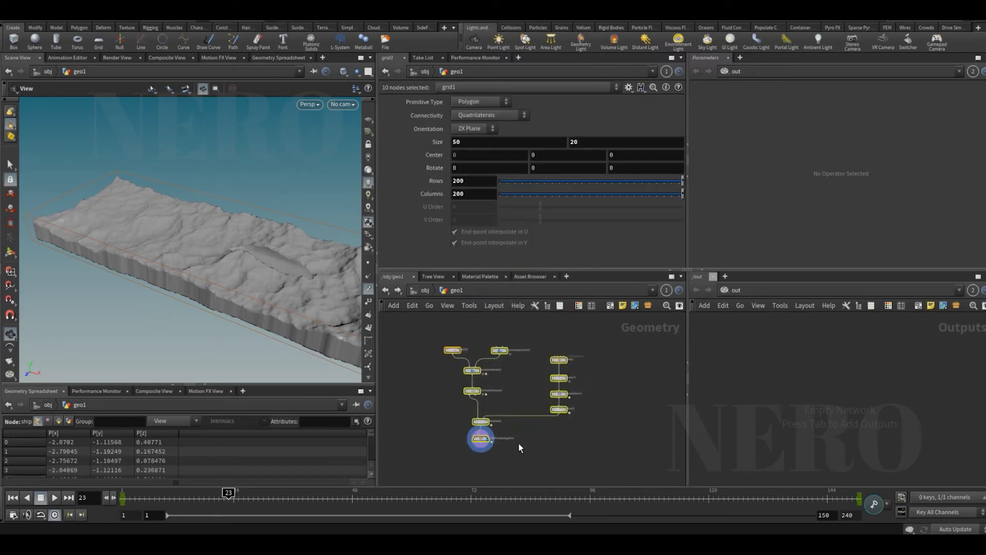
left_click(492, 470)
middle_click_drag(481, 476, 485, 450)
key("Tab")
type("wi")
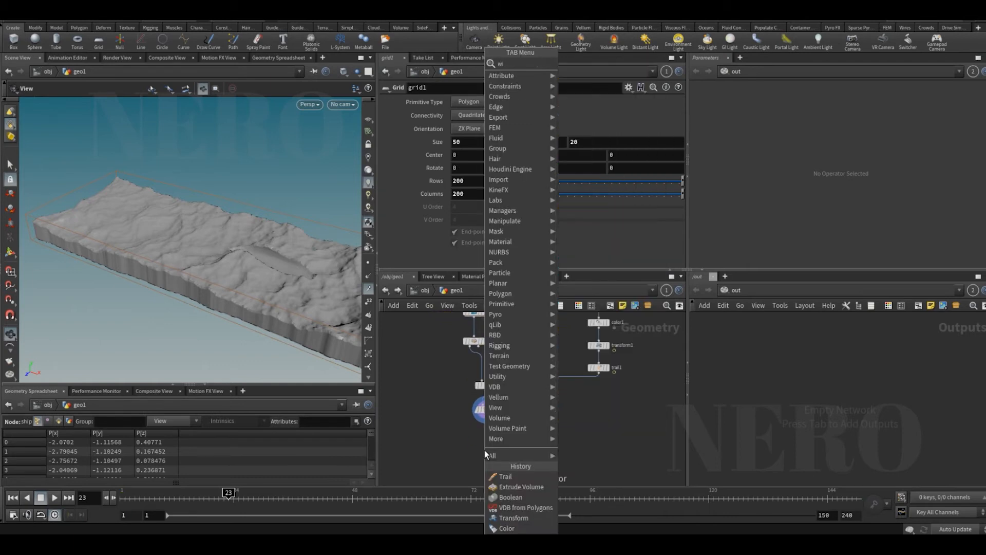
key("Return")
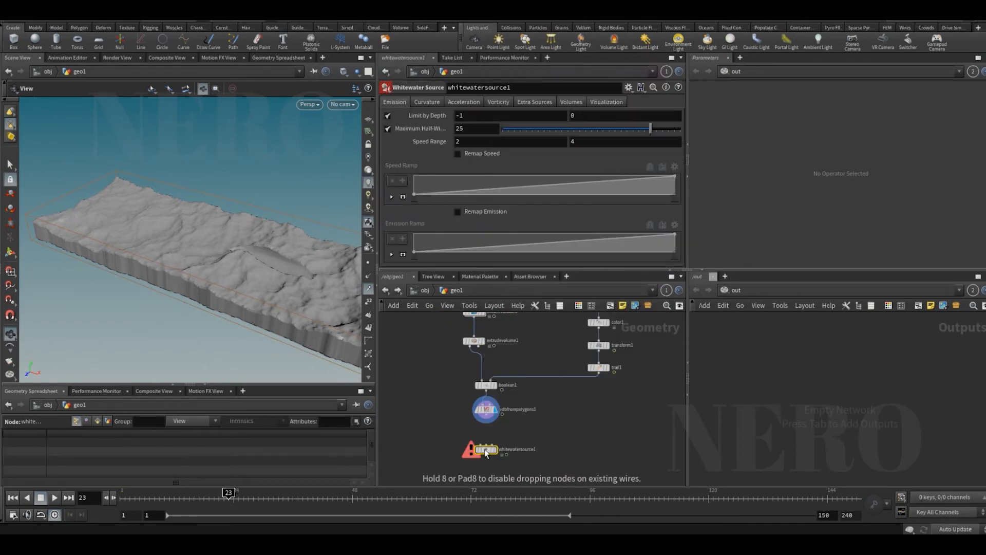
scroll(485, 450, "up", 2)
left_click(483, 418)
left_click(480, 445)
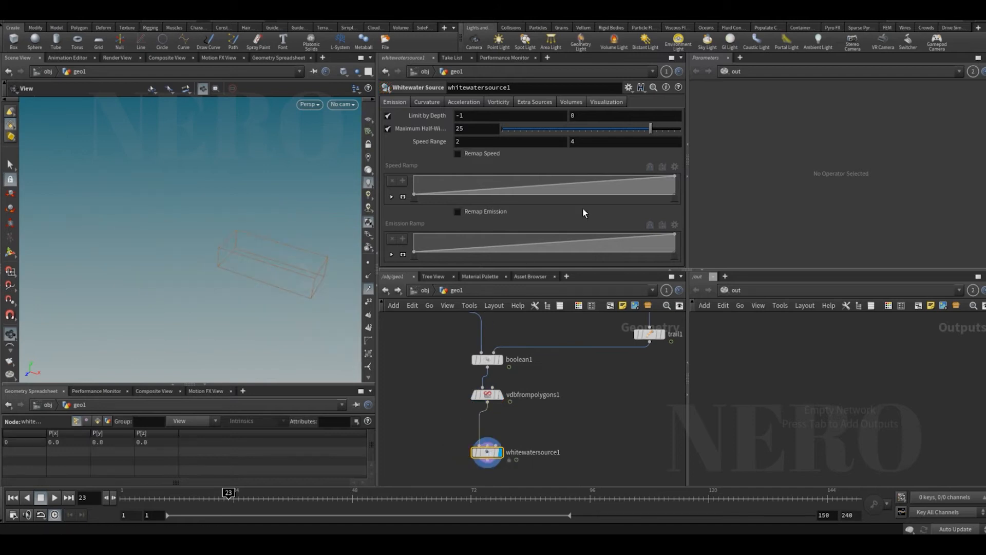
left_click(463, 394)
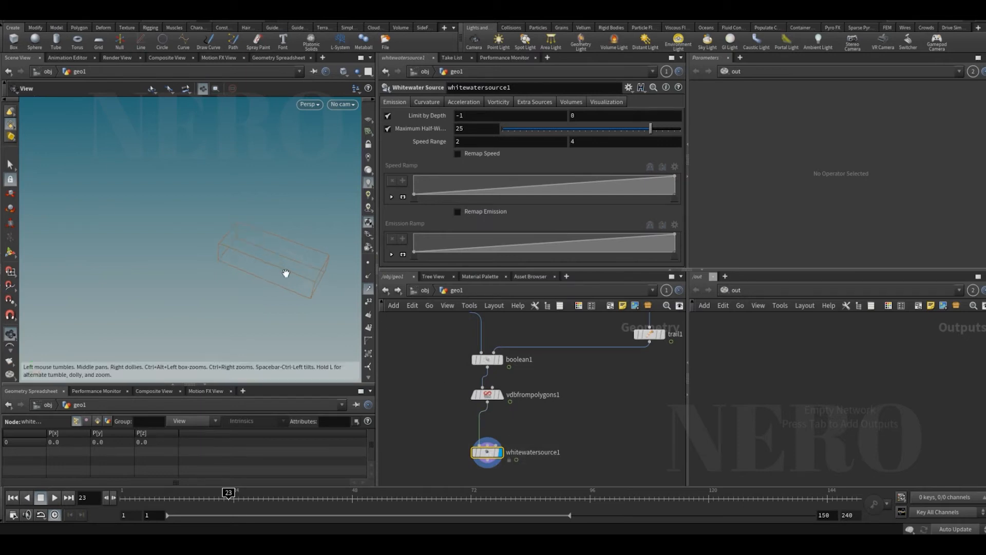
Enable the Source Particles visualization on Whitewater Source.
right_click_drag(286, 272, 279, 252)
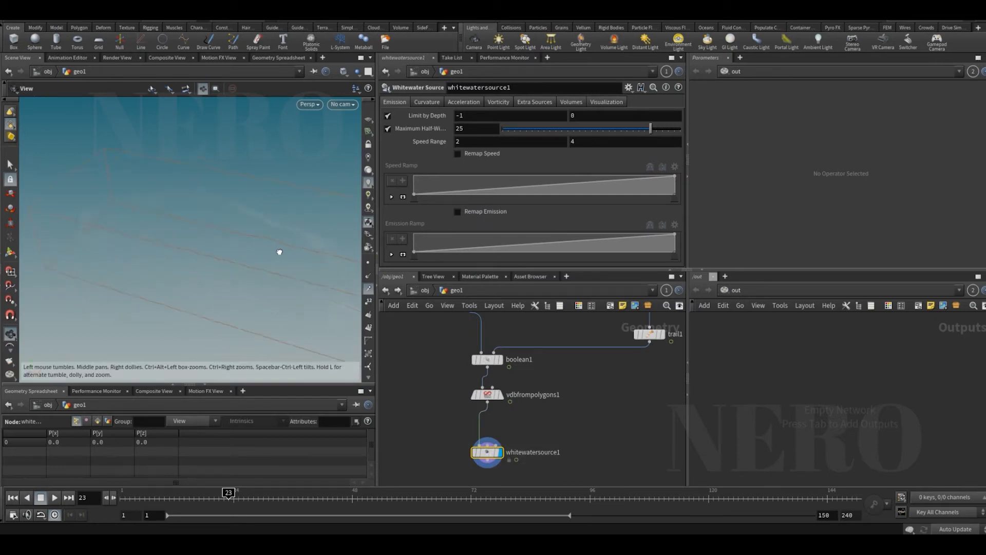
left_click(603, 102)
left_click(579, 103)
left_click(605, 103)
left_click(492, 123)
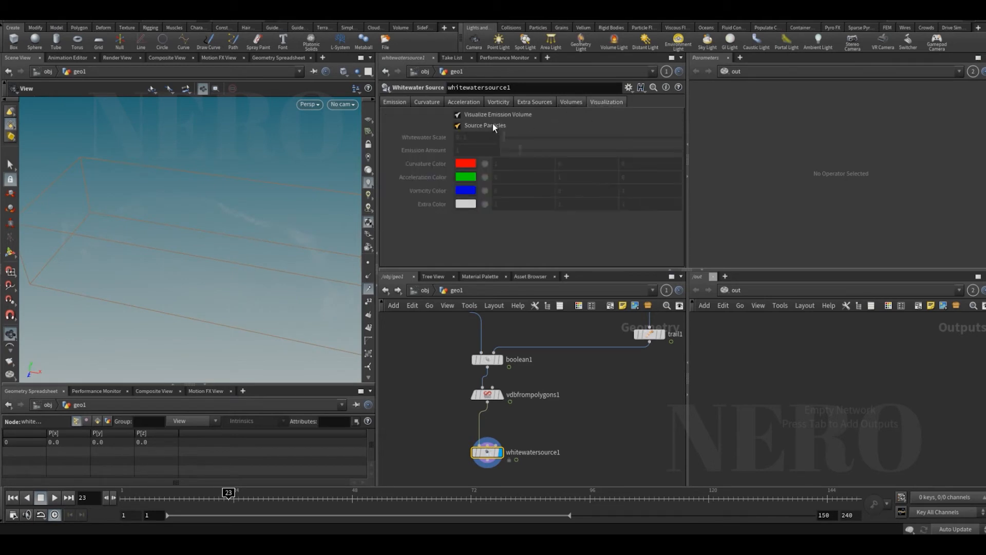
mouse_move(259, 254)
left_mouse_down()
mouse_move(277, 212)
mouse_move(255, 269)
mouse_move(264, 247)
mouse_move(223, 260)
mouse_move(252, 246)
left_mouse_up()
Check the node info of VDB from Polygons for its output VDBs.
left_click(487, 394)
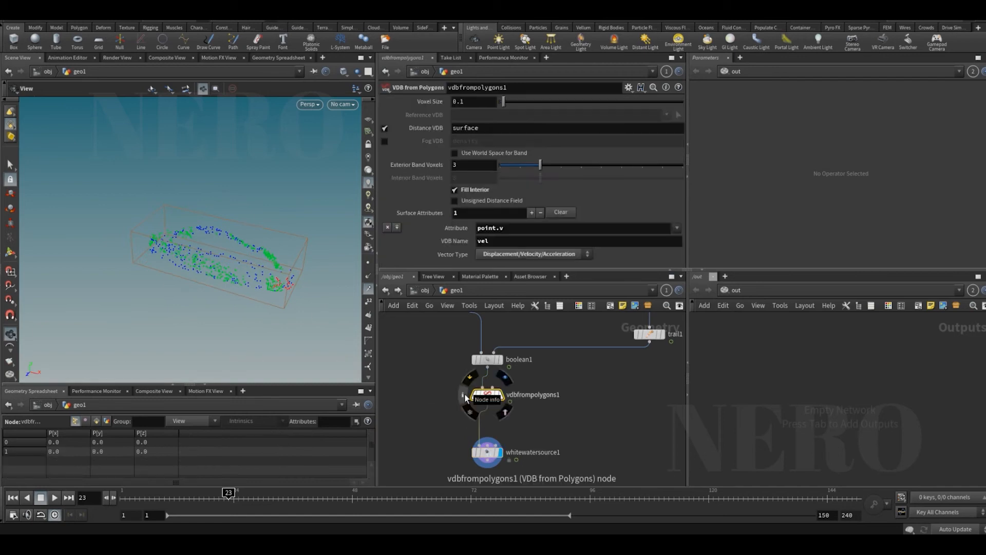
left_click_drag(442, 429, 557, 469)
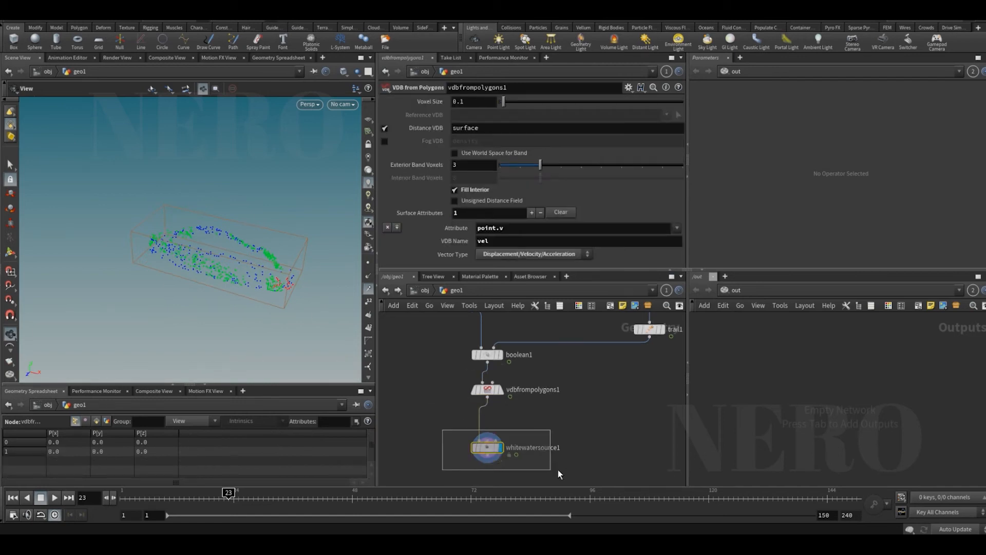
left_click(485, 388)
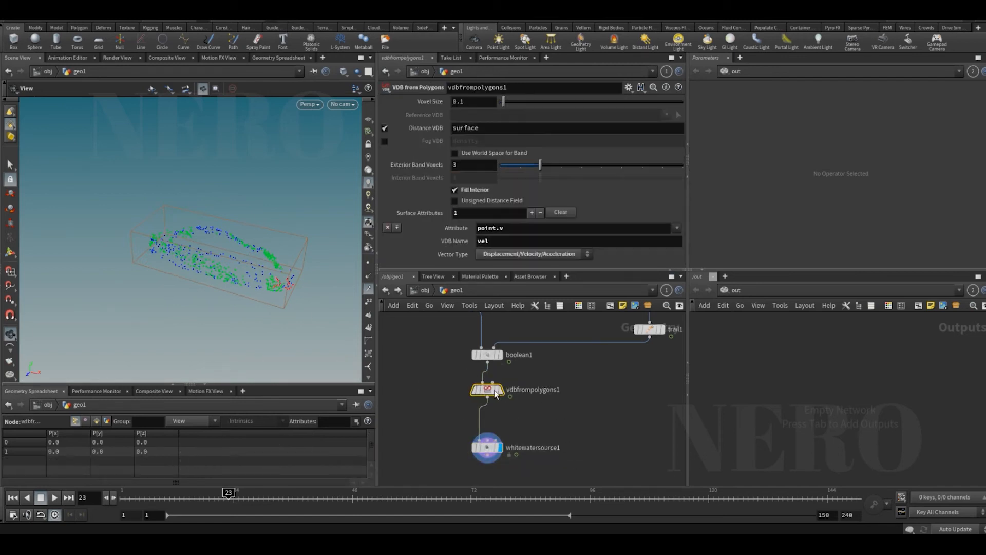
left_click(496, 394)
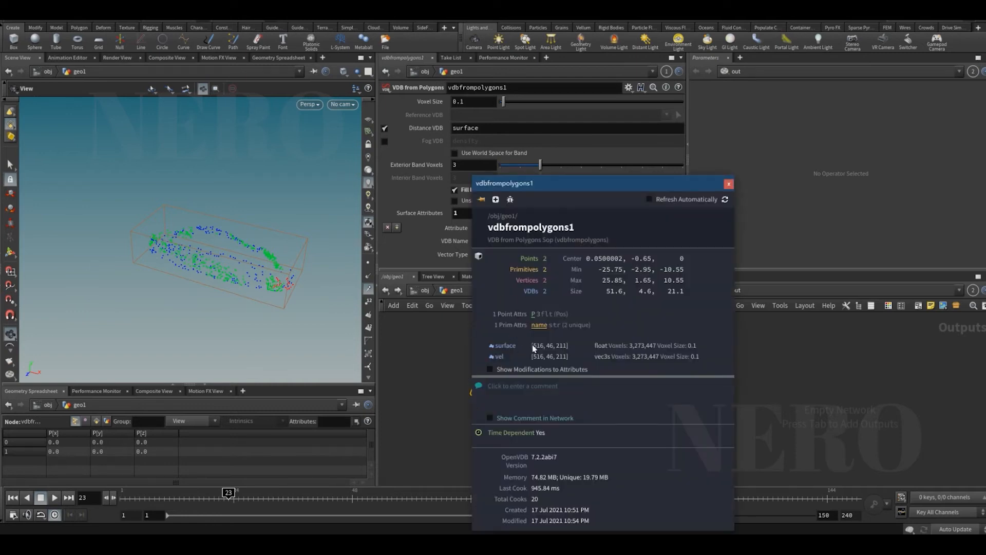
left_click(440, 385)
Add an Ocean Source node beside the Extrude Volume branch.
scroll(440, 384, "down", 2)
middle_click_drag(440, 384, 495, 430)
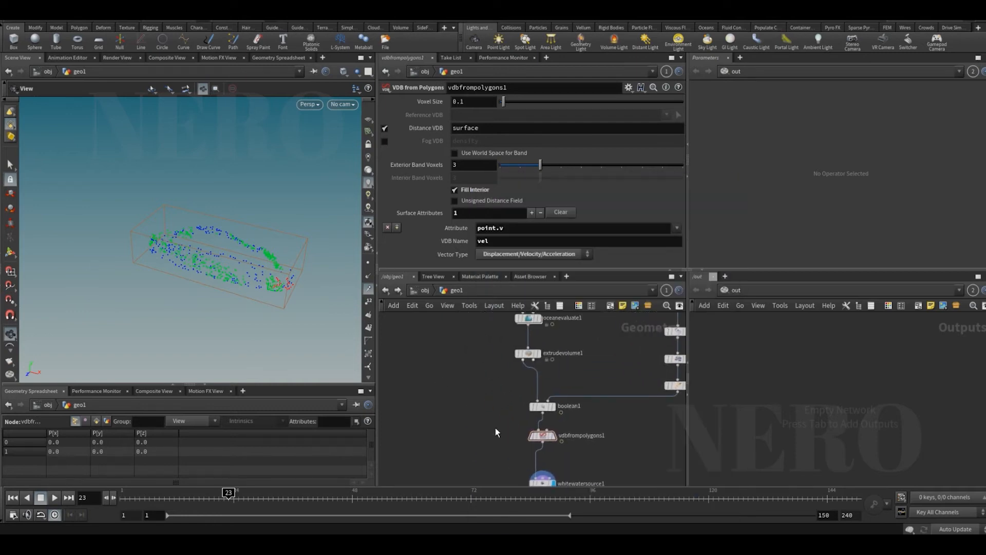
scroll(495, 430, "down", 2)
key("Tab")
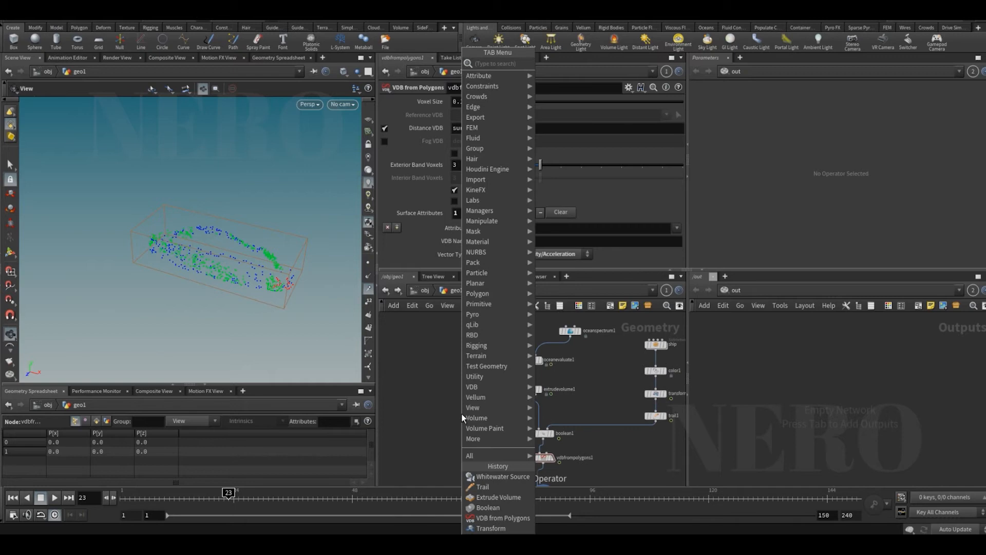
type("o")
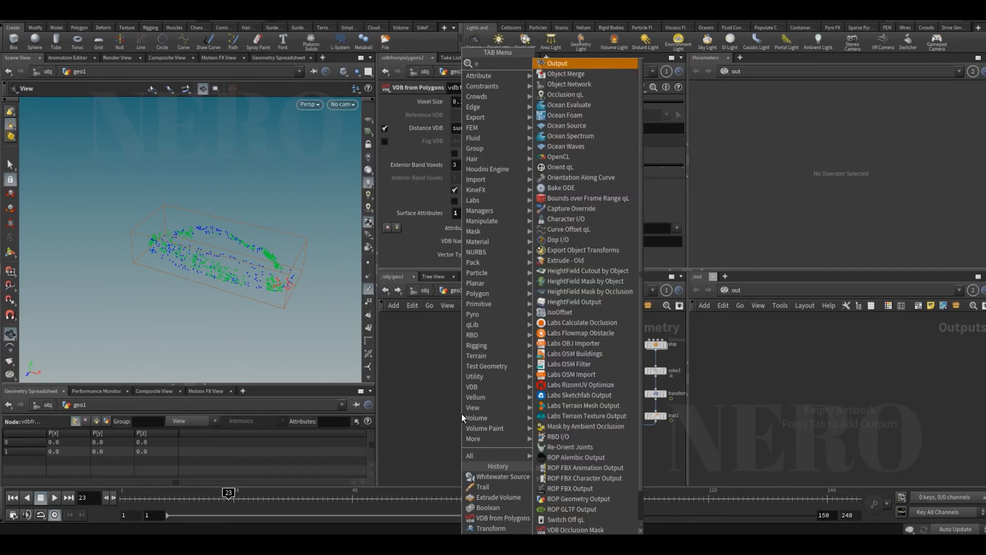
type("ceanso")
key("Return")
left_click(461, 414)
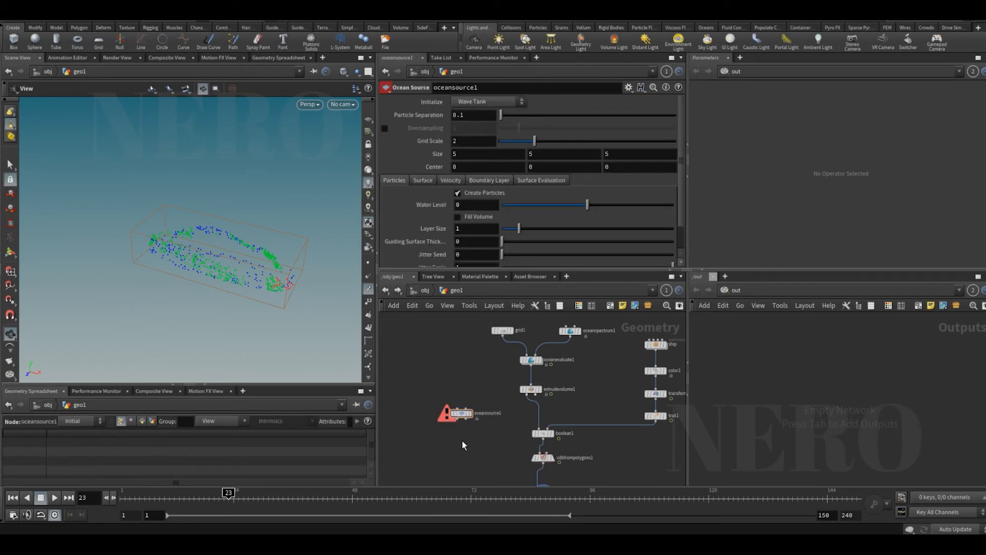
key("Tab")
type("do")
key("Down")
key("Return")
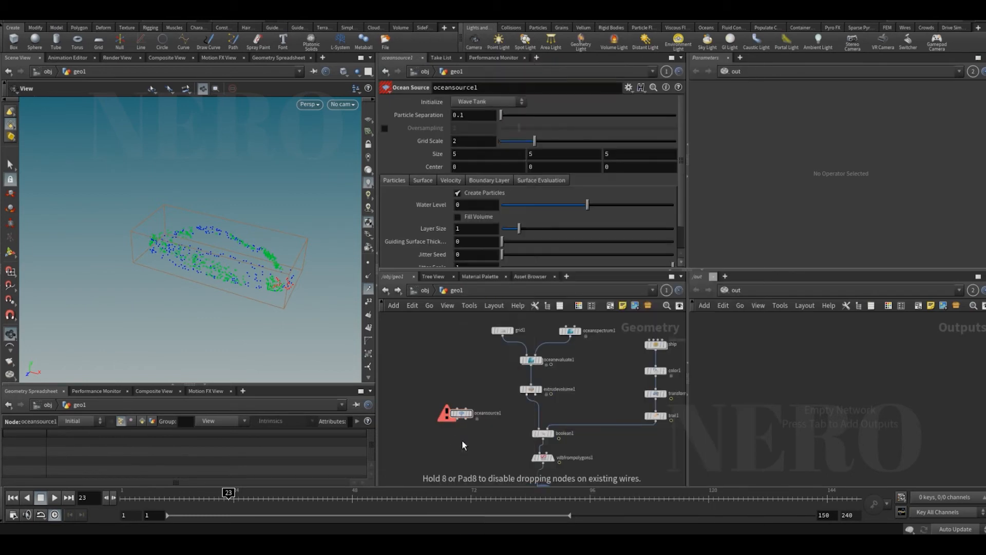
left_click(462, 441)
key("ctrl+z")
Add a DOP Network node below Ocean Source.
key("Tab")
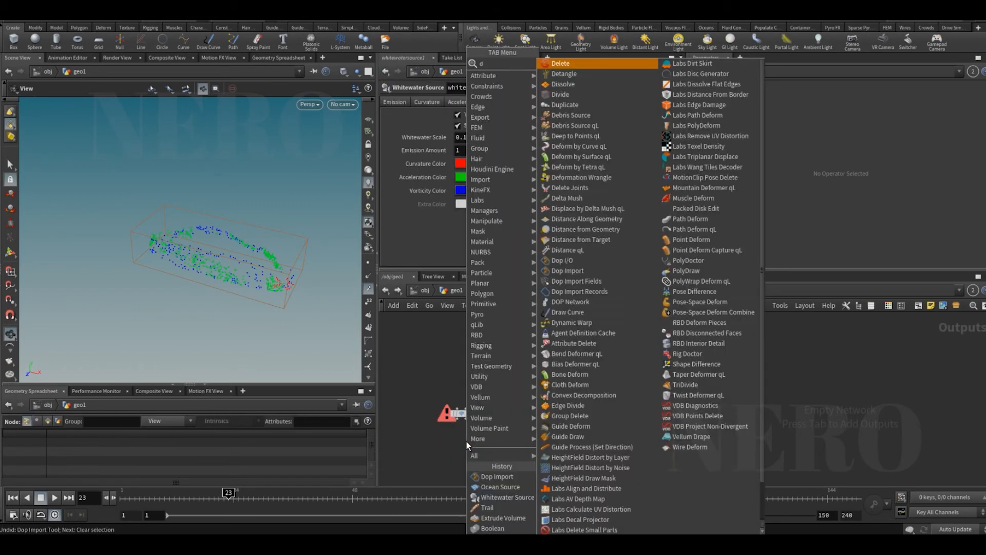
key("Escape")
left_click(467, 441)
left_click_drag(466, 442, 462, 445)
Delete the Ocean Source and DOP Network nodes.
scroll(430, 446, "up", 2)
middle_click_drag(430, 445, 420, 412)
left_click_drag(409, 346, 491, 432)
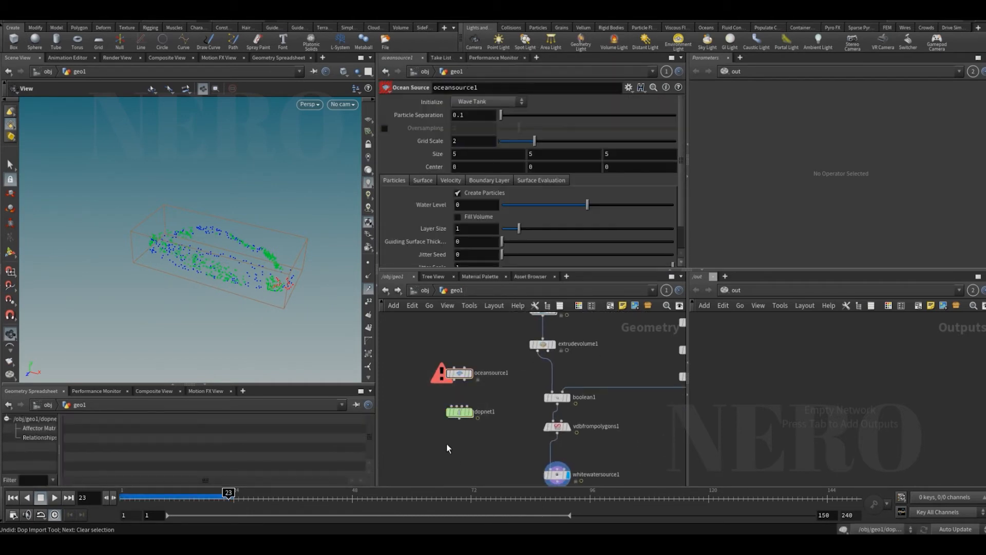
key("Delete")
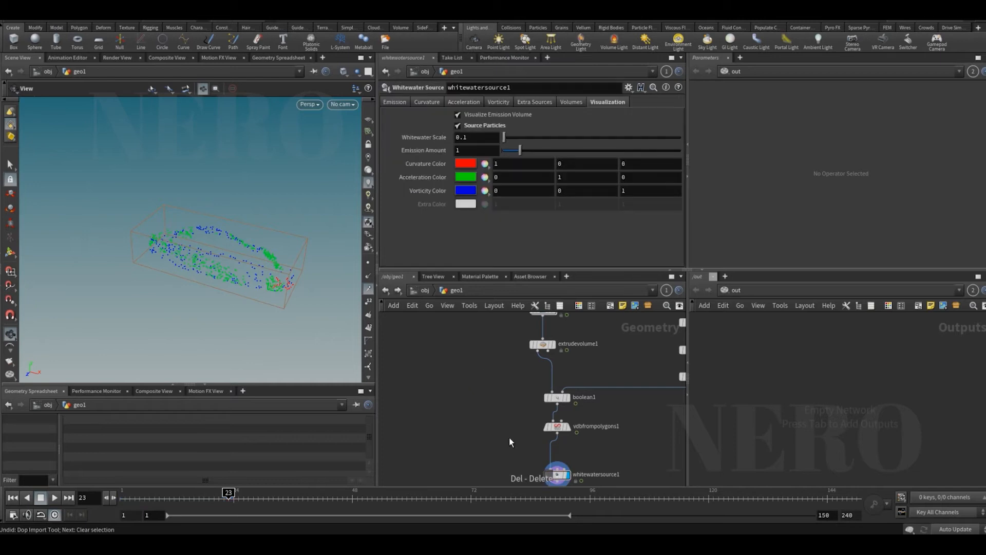
Template Ocean Evaluate so the ocean surface shows as reference behind the whitewater source.
key("h")
scroll(490, 458, "up", 1)
mouse_move(494, 428)
middle_mouse_down()
mouse_move(491, 395)
mouse_move(494, 447)
middle_mouse_up()
scroll(495, 447, "down", 2)
left_click(503, 376)
key("shift+e")
left_click(455, 425)
Select Whitewater Source and examine its emission particles against the templated ocean surface.
left_click_drag(252, 280, 262, 300)
middle_click_drag(442, 390, 434, 330)
scroll(468, 422, "up", 1)
left_click(511, 434)
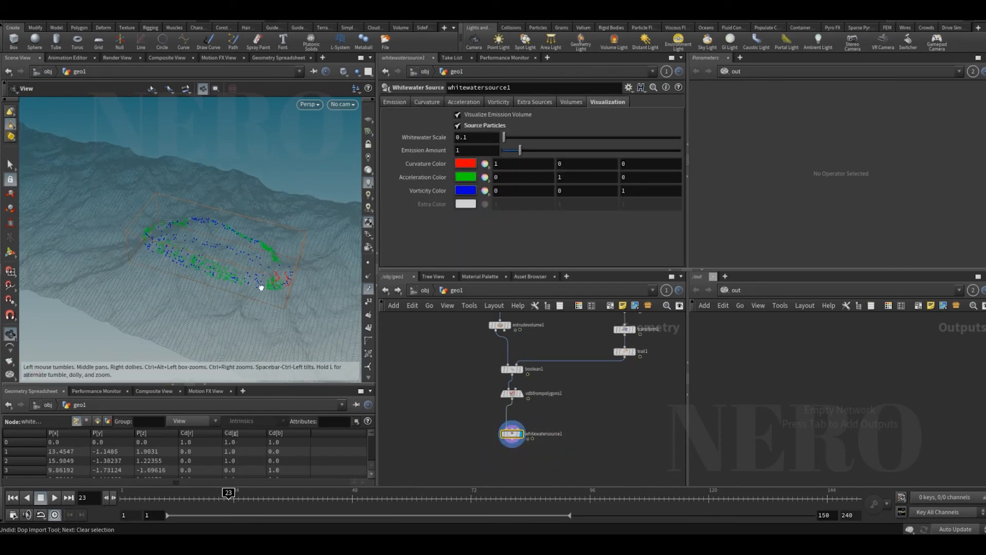
middle_click_drag(472, 425, 470, 428)
scroll(470, 427, "down", 1)
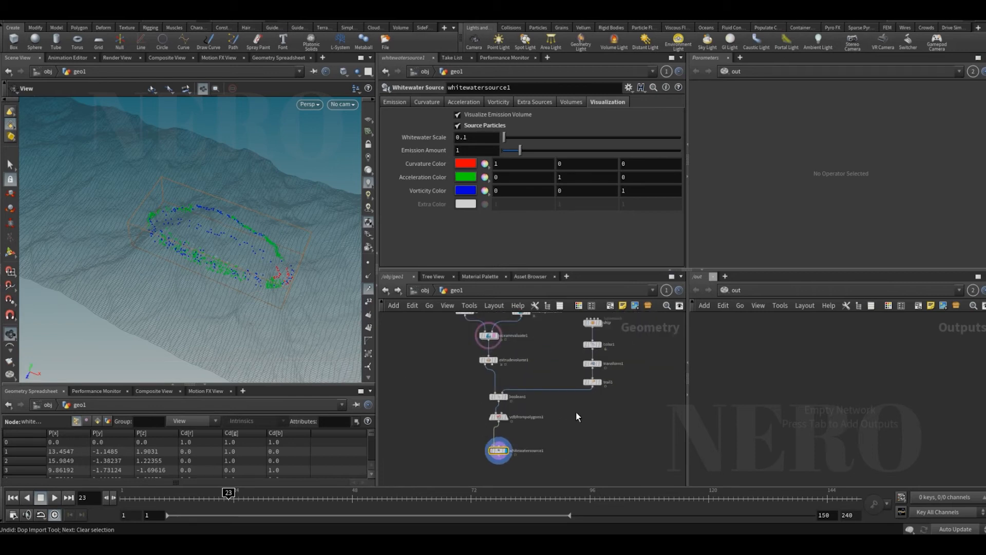
Add a second VDB from Polygons node fed by the ship's Trail and display the hull VDB.
middle_click_drag(576, 412, 563, 414)
scroll(564, 413, "up", 1)
scroll(489, 410, "up", 2)
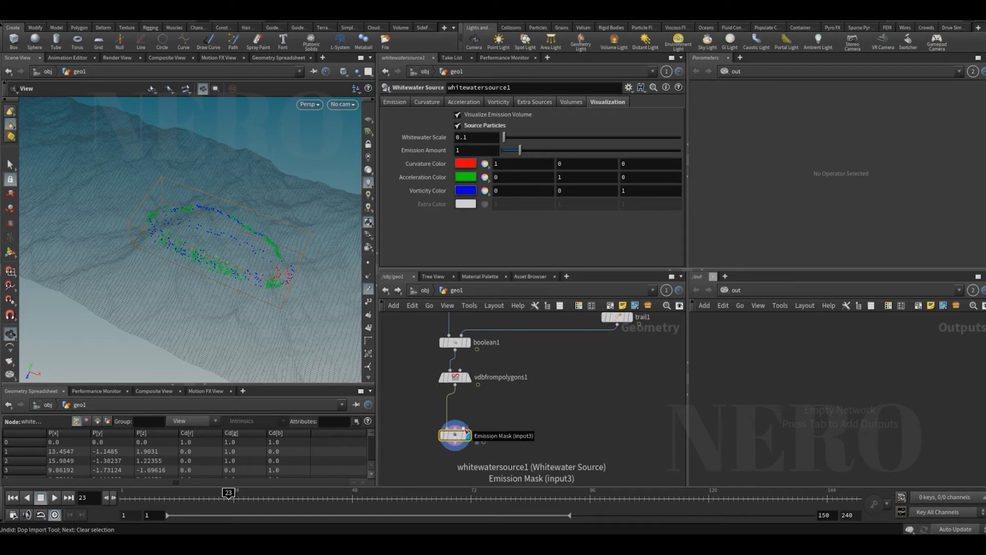
scroll(466, 433, "down", 2)
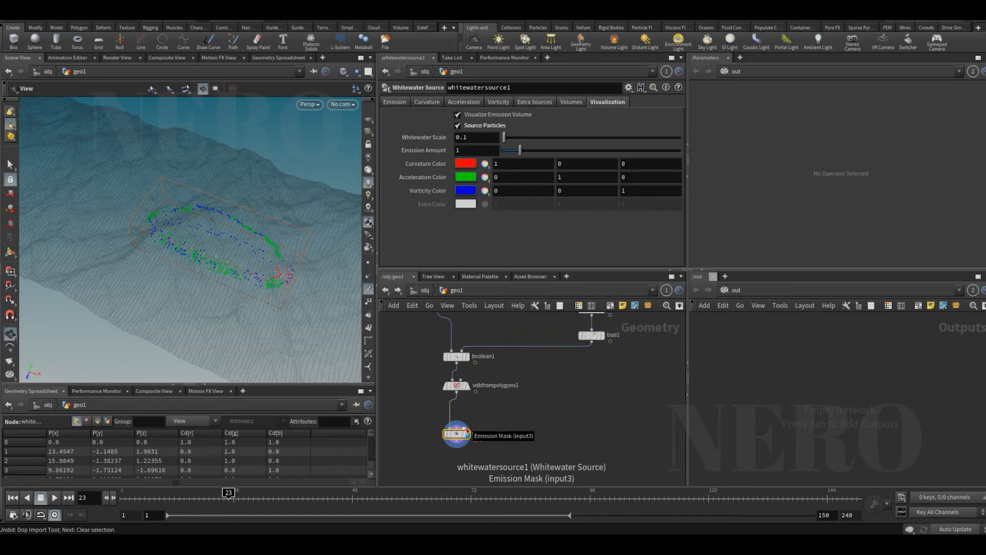
scroll(610, 387, "up", 2)
left_click(571, 365)
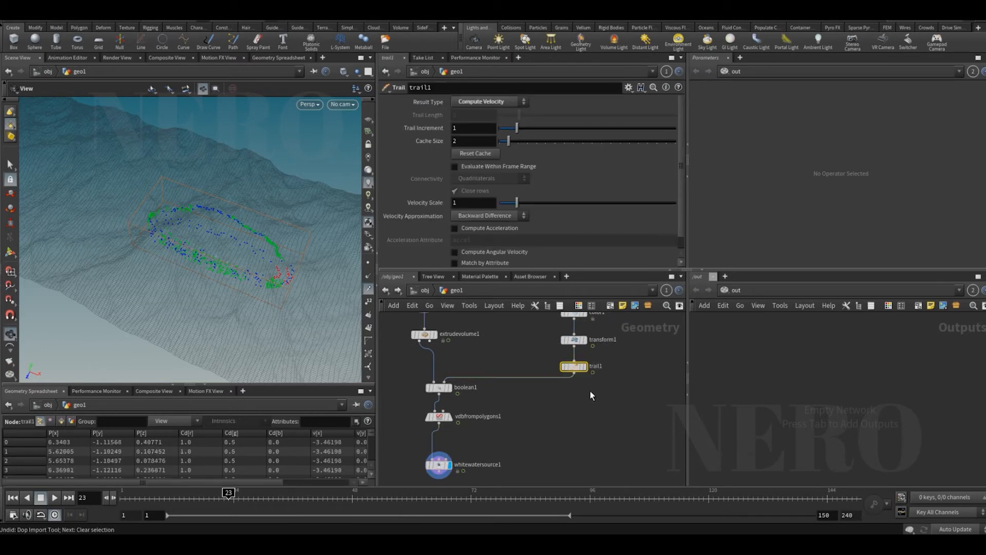
middle_click_drag(590, 390, 587, 414)
key("r")
key("Tab")
type("vdb fr")
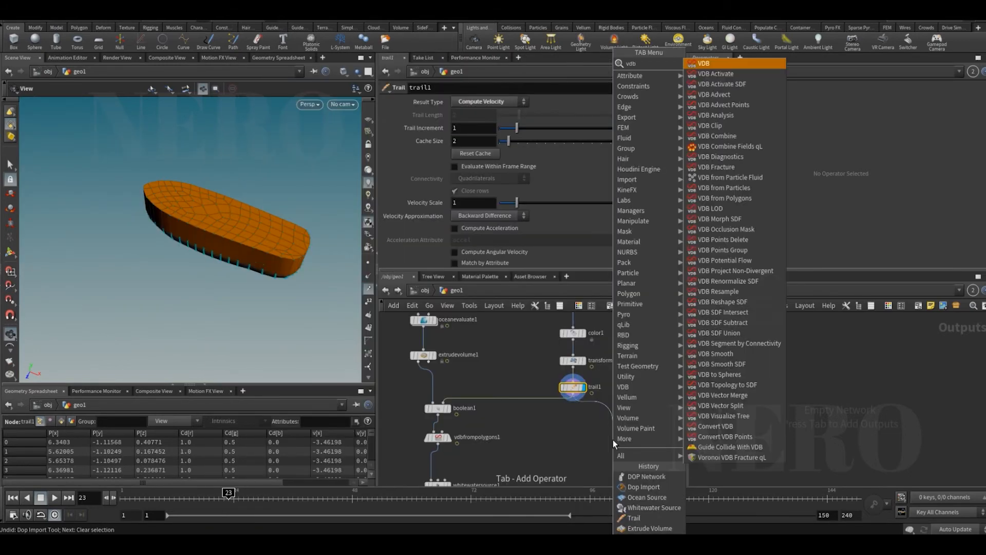
key("BackSpace")
key("BackSpace")
key("BackSpace")
key("BackSpace")
key("BackSpace")
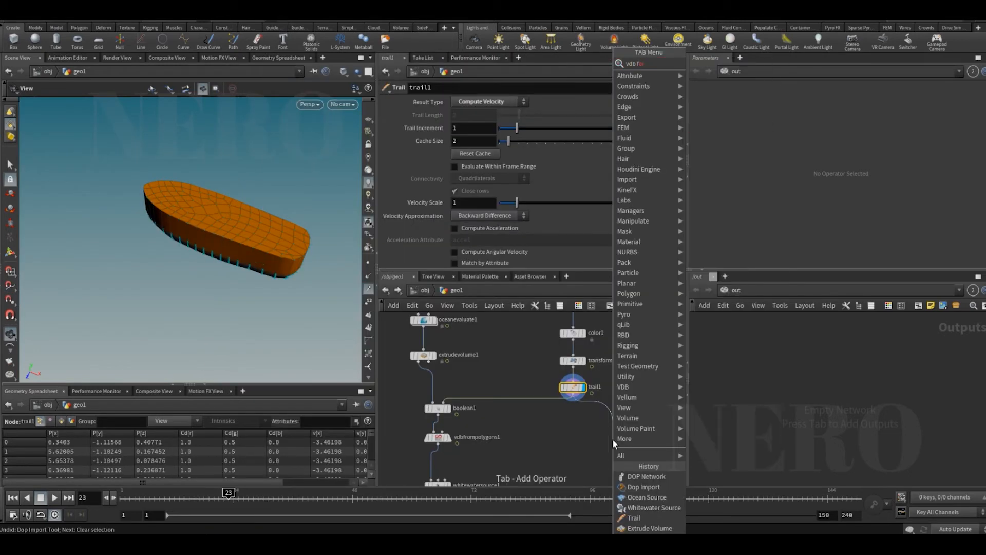
type("b f")
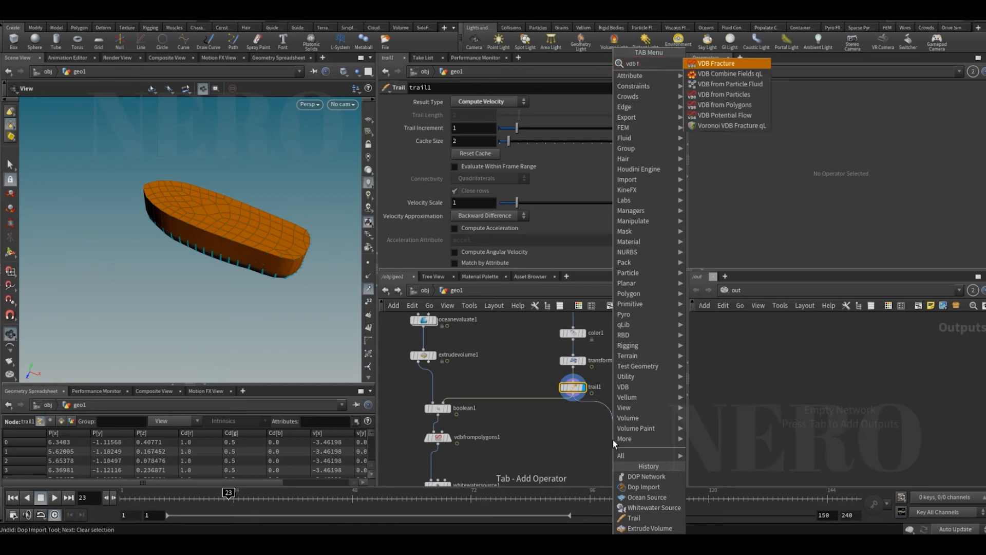
type("orro")
key("Return")
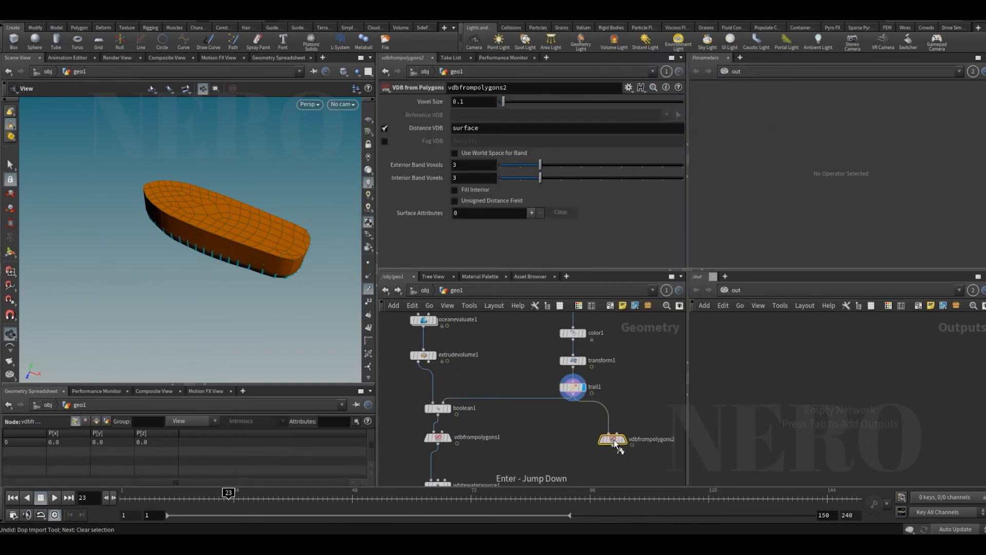
left_click(615, 439)
key("h")
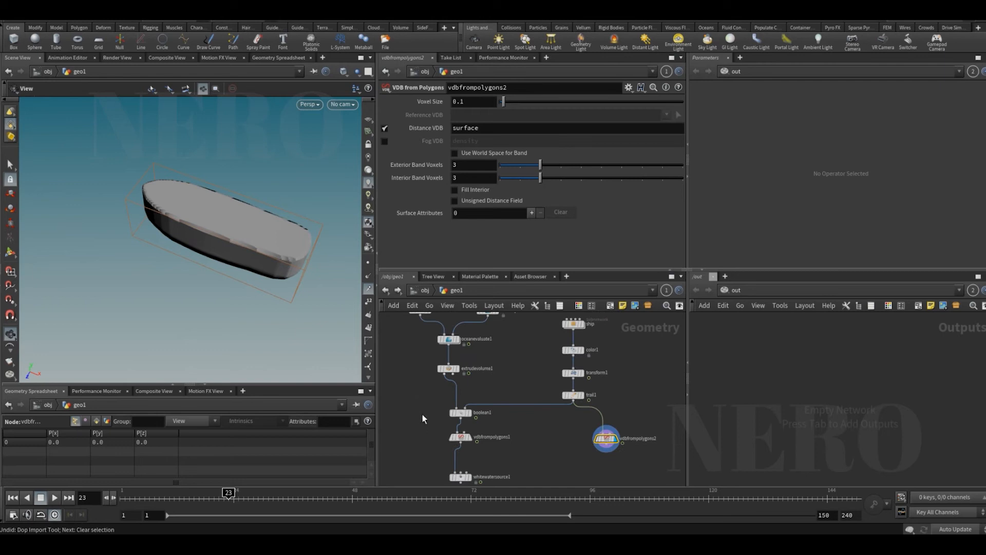
Link the hull VDB's Voxel Size to the ocean VDB from Polygons node with a relative reference.
left_click(460, 437)
right_click(424, 101)
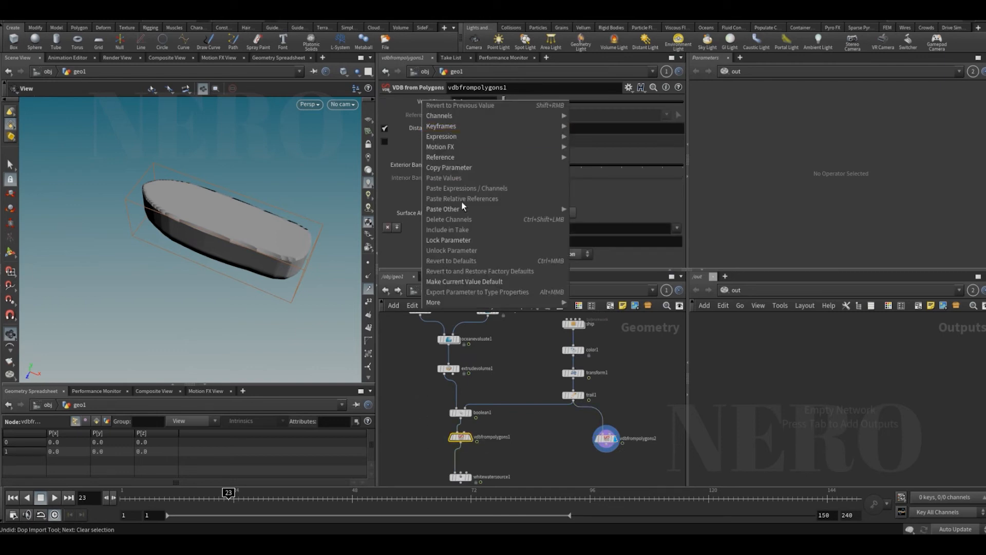
left_click(463, 169)
left_click(606, 438)
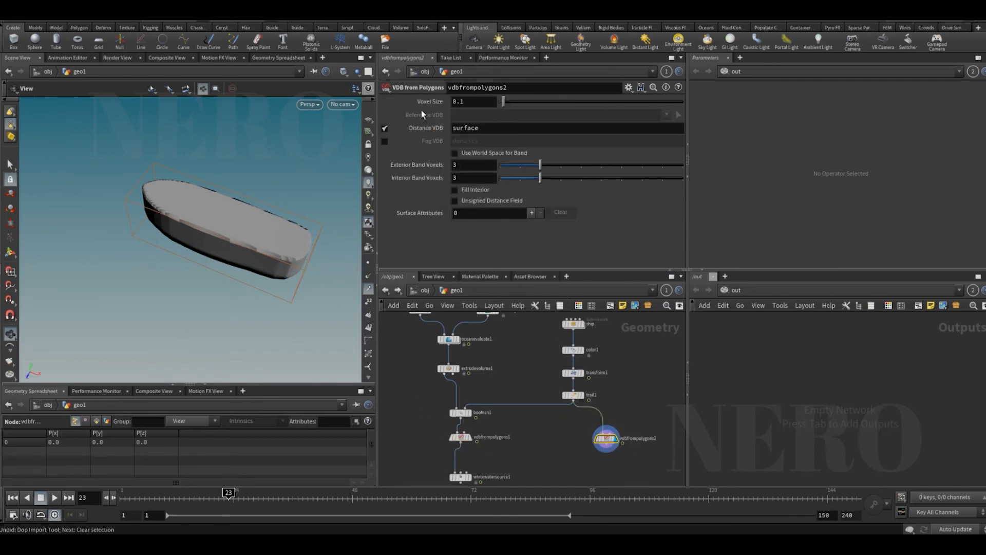
right_click(423, 106)
left_click(462, 201)
Connect the hull VDB to the Emission Mask input of Whitewater Source and display the source.
middle_click_drag(570, 455, 585, 401)
scroll(567, 418, "up", 1)
left_click_drag(471, 417, 633, 396)
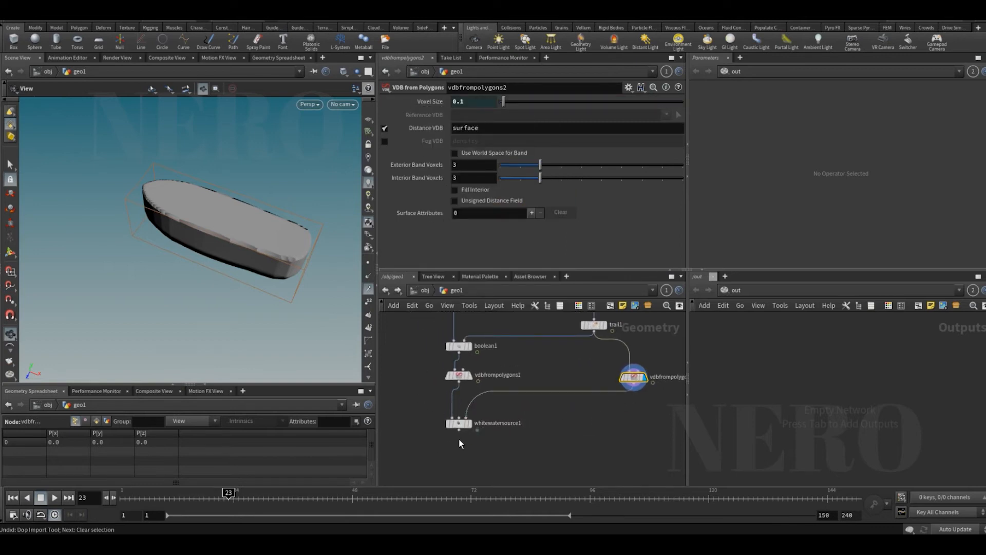
left_click(468, 423)
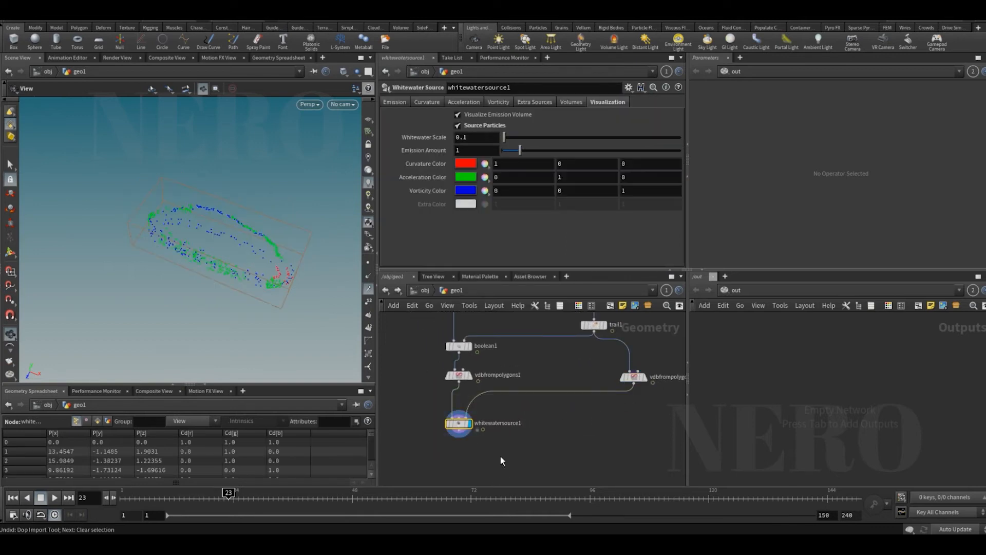
left_click_drag(511, 391, 527, 408)
left_click(466, 417)
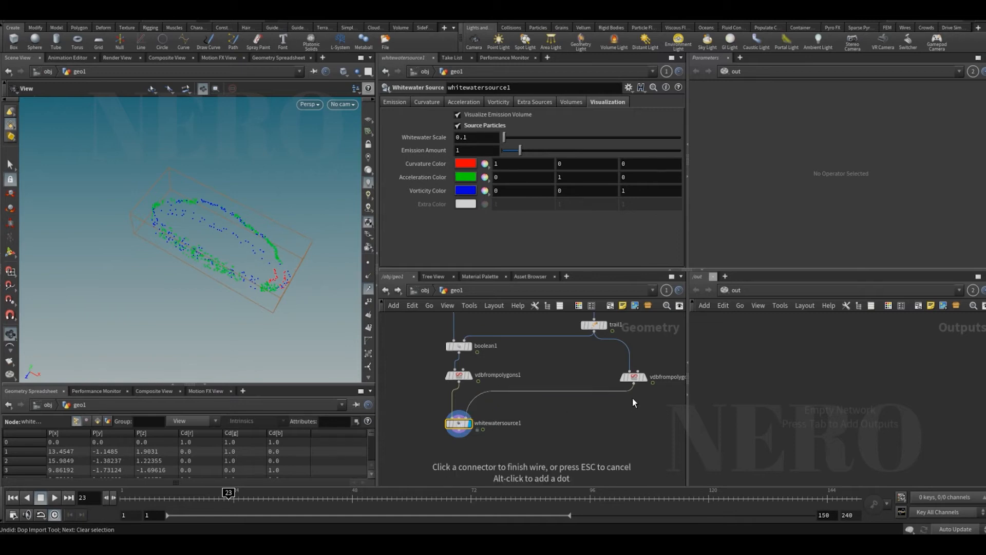
left_click(633, 399)
Rename the hull VDB's Distance VDB to "limit".
left_click(632, 377)
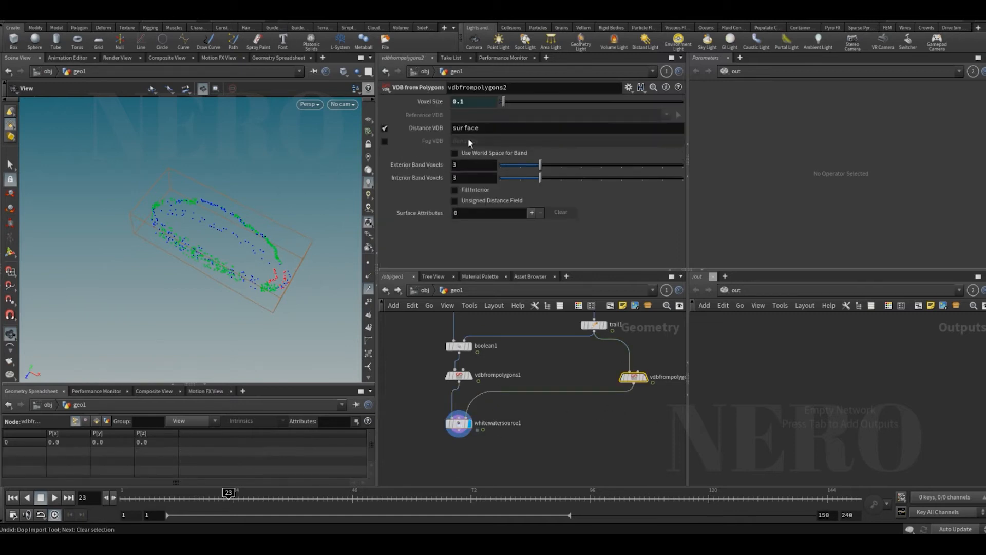
double_click(469, 128)
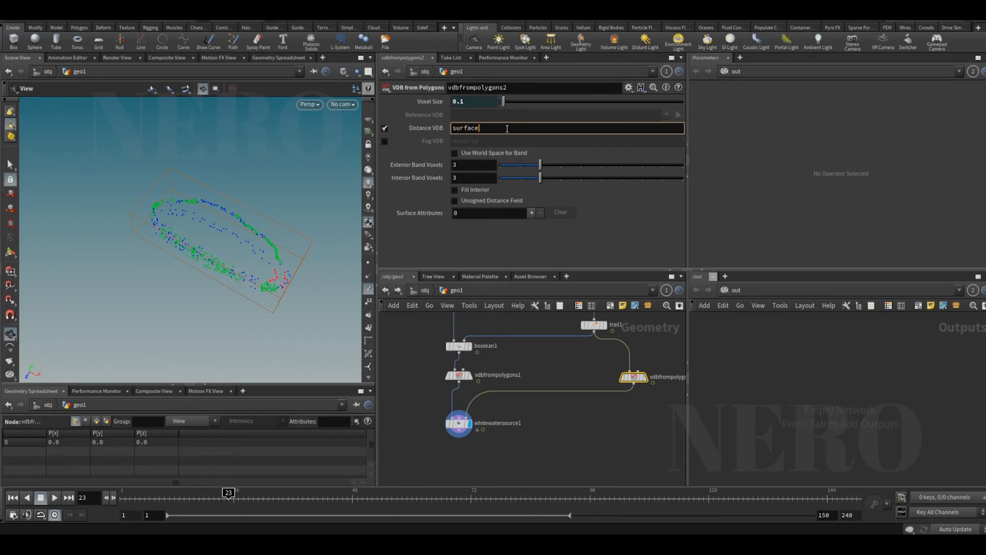
mouse_move(429, 132)
type("1")
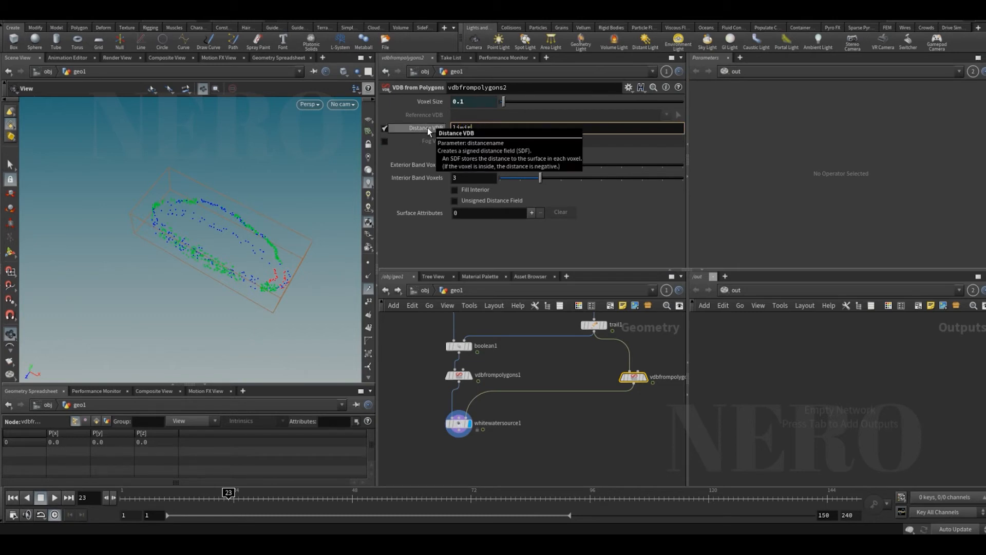
type("imit")
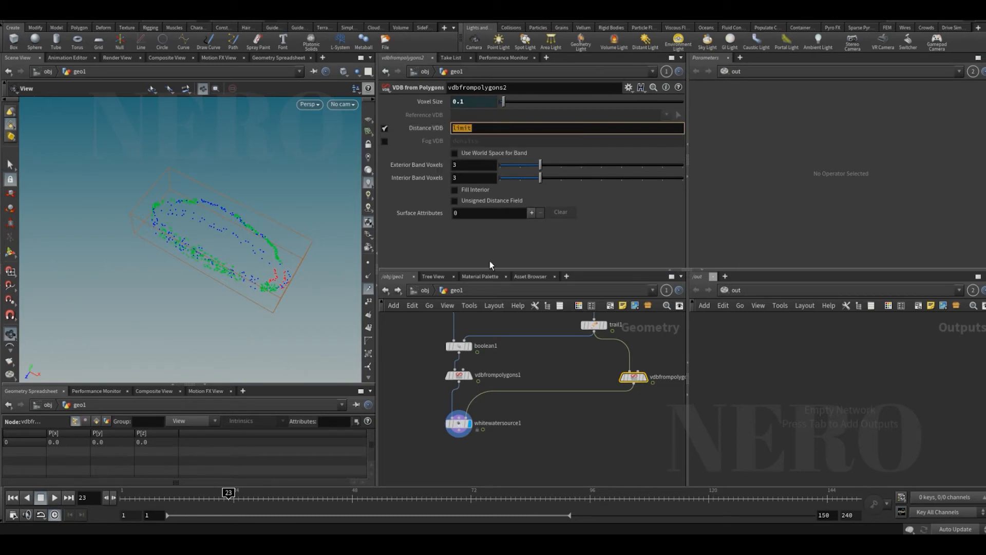
key("Return")
Enable Mask Name on Whitewater Source and reference it to the hull VDB's Distance VDB name.
right_click(433, 131)
left_click(469, 201)
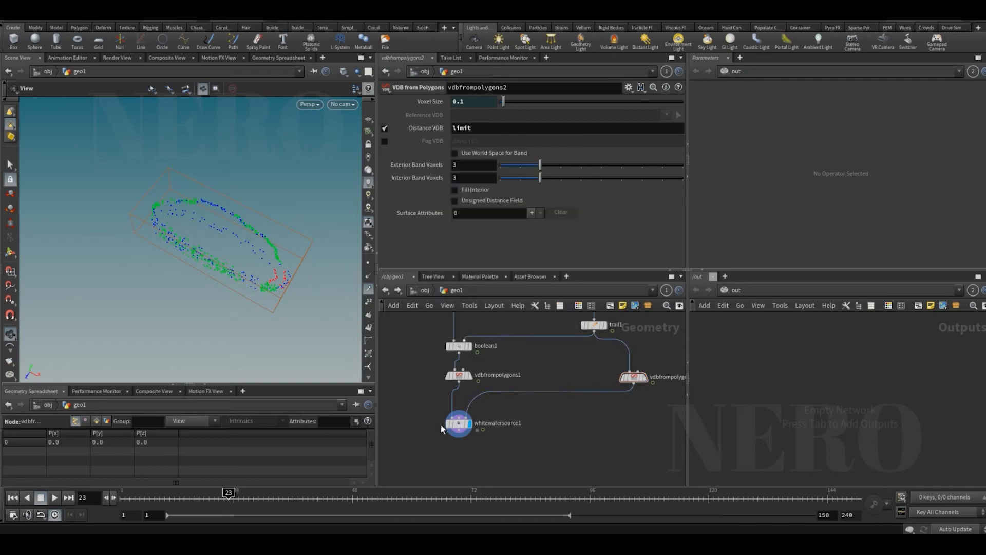
left_click(451, 424)
left_click(569, 103)
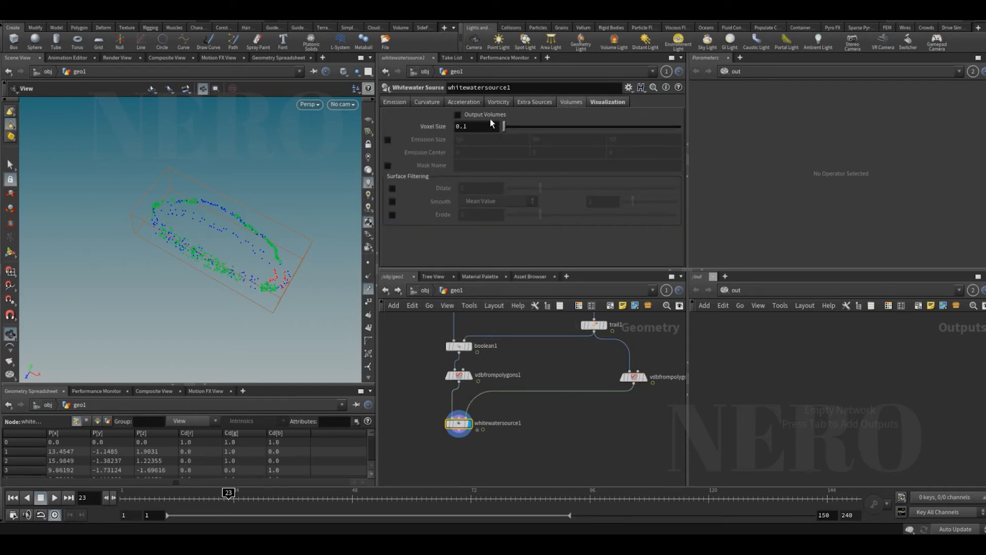
left_click(387, 165)
right_click(493, 167)
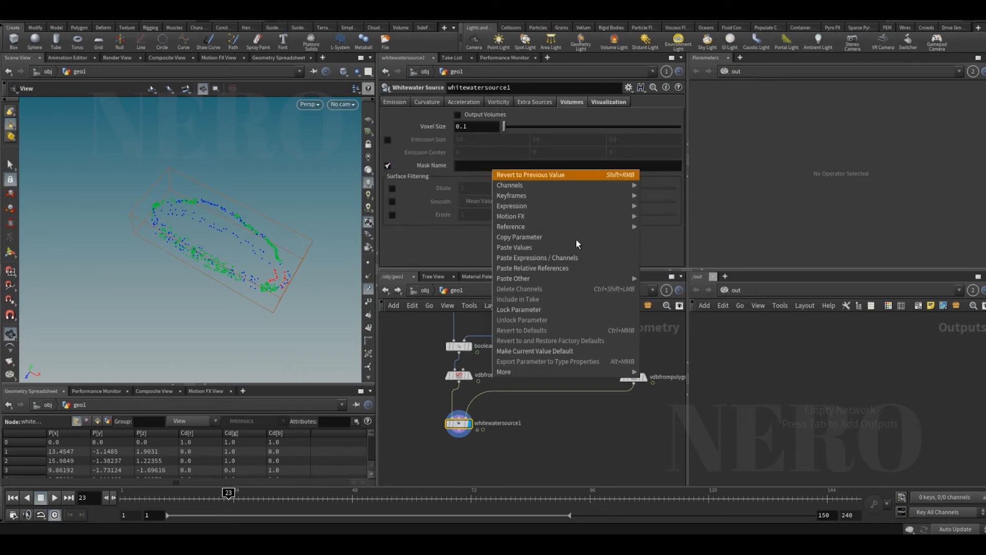
left_click(534, 267)
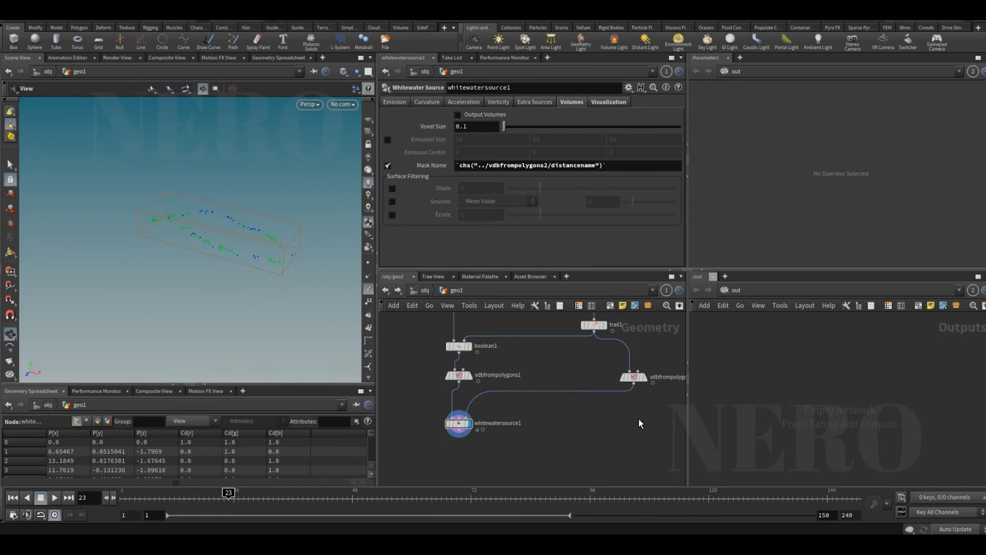
Align the hull VDB node under Trail and template the ship's Transform to compare the hull with the masked emission particles.
left_click_drag(598, 371, 597, 369)
mouse_move(522, 379)
middle_mouse_down()
mouse_move(544, 368)
mouse_move(523, 396)
middle_mouse_up()
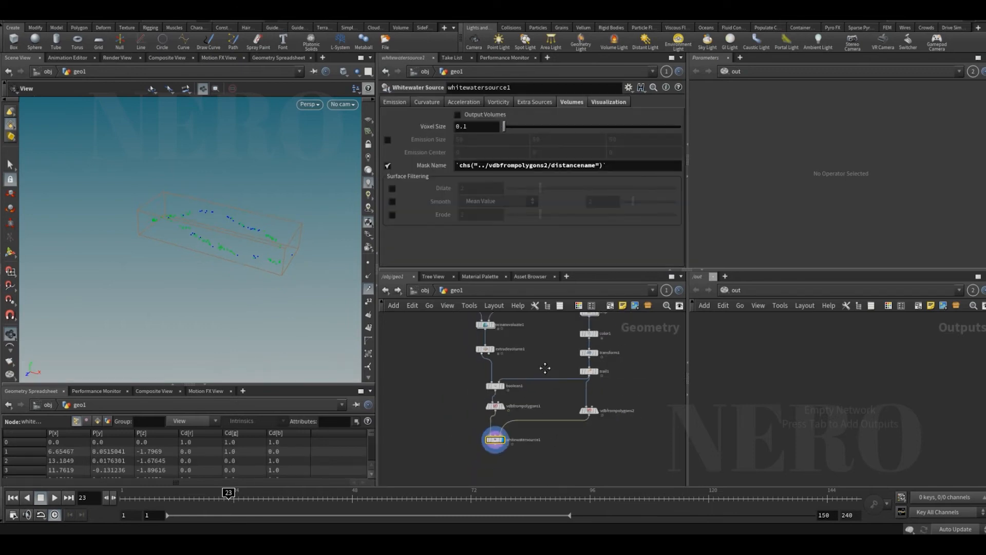
scroll(550, 355, "up", 1)
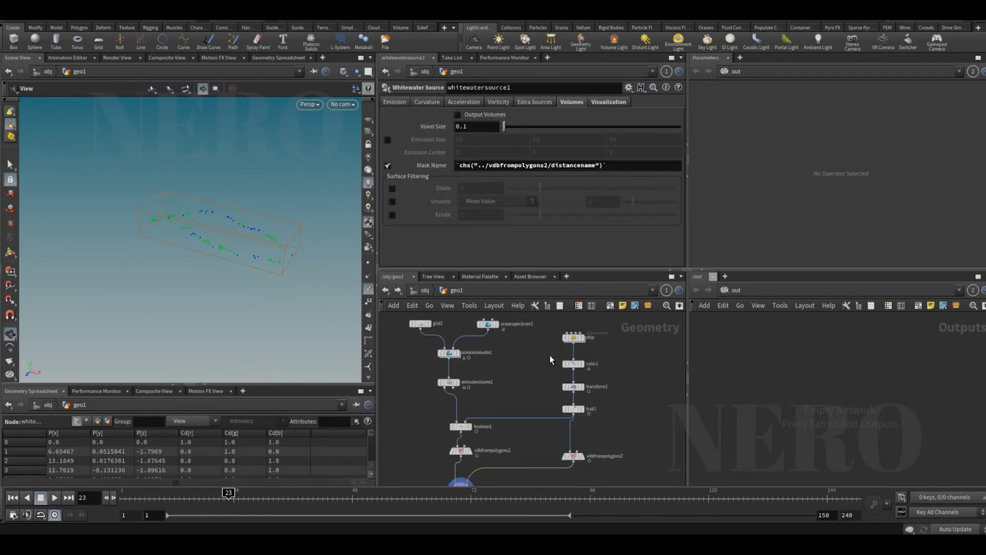
left_click(573, 386)
scroll(539, 380, "up", 1)
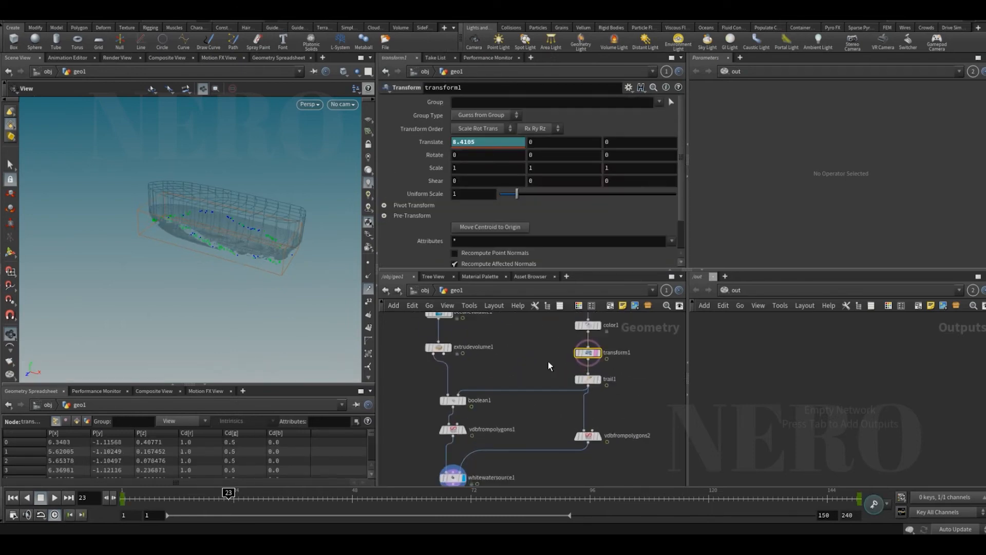
mouse_move(250, 249)
left_mouse_down()
mouse_move(345, 178)
mouse_move(346, 213)
mouse_move(367, 205)
mouse_move(246, 230)
left_mouse_up()
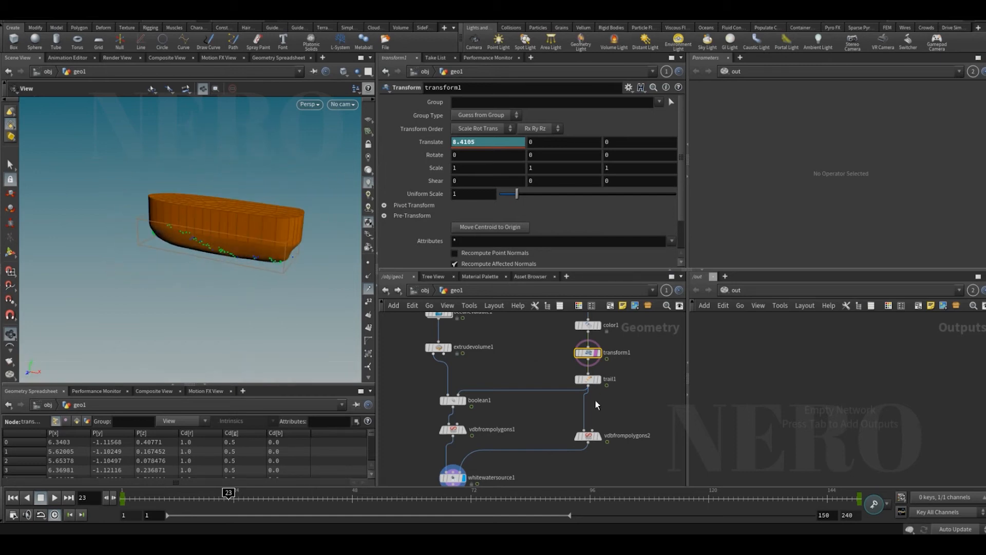
middle_click_drag(539, 426, 547, 382)
Insert a VDB Reshape SDF node between the hull VDB and Whitewater Source, align it, and display its result.
left_click(596, 391)
mouse_move(236, 246)
left_mouse_down()
mouse_move(209, 267)
mouse_move(224, 263)
mouse_move(217, 231)
mouse_move(205, 233)
mouse_move(227, 246)
mouse_move(218, 249)
left_mouse_up()
key("Tab")
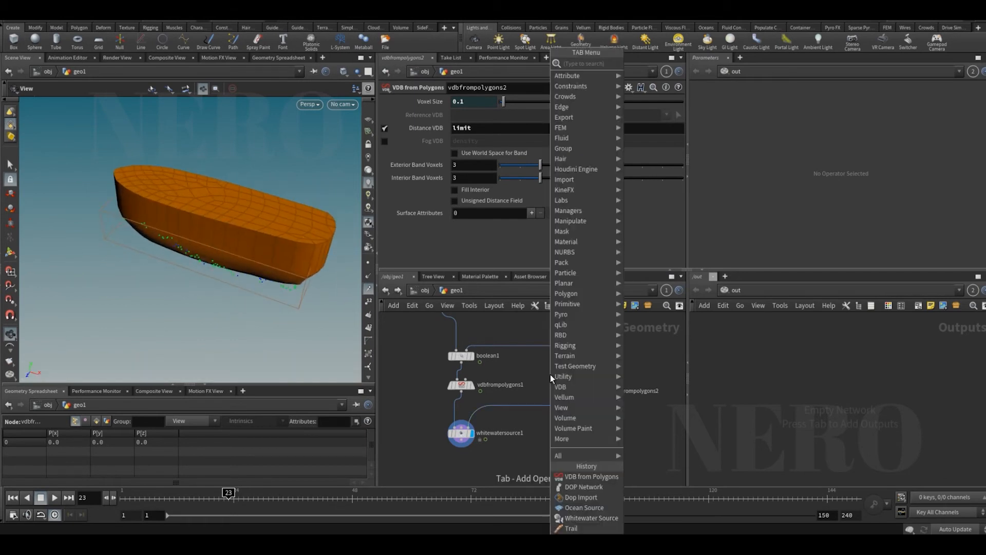
type("vdb")
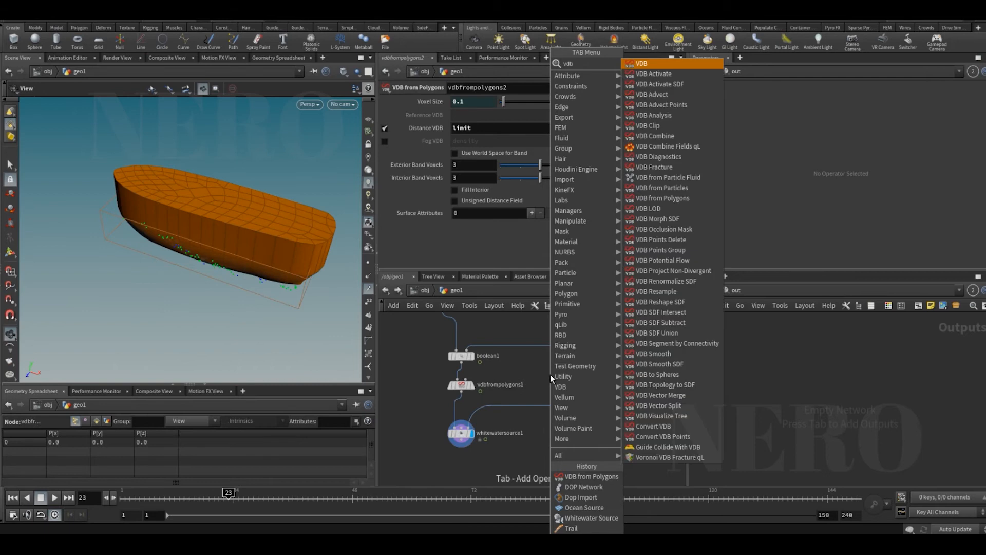
type(" re")
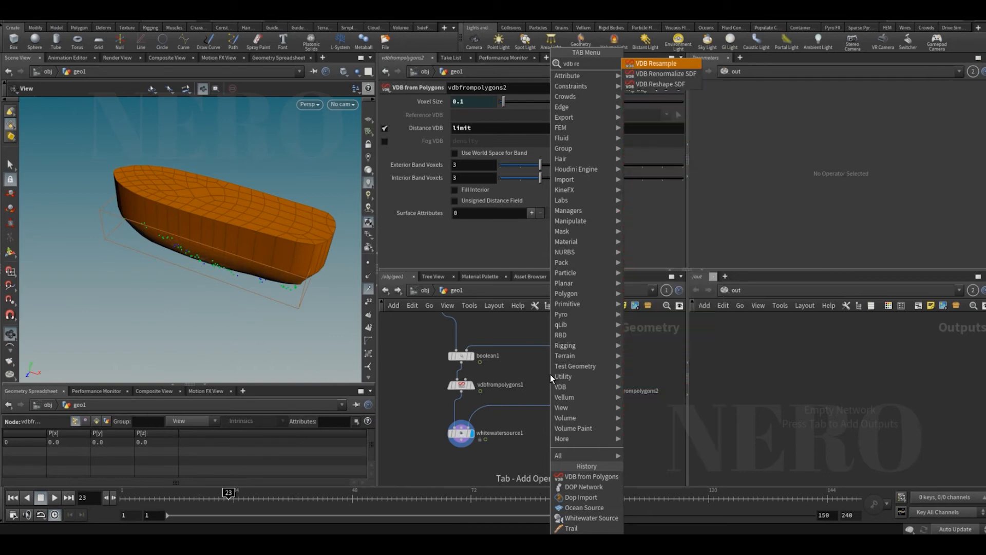
key("Down")
key("Down")
key("Return")
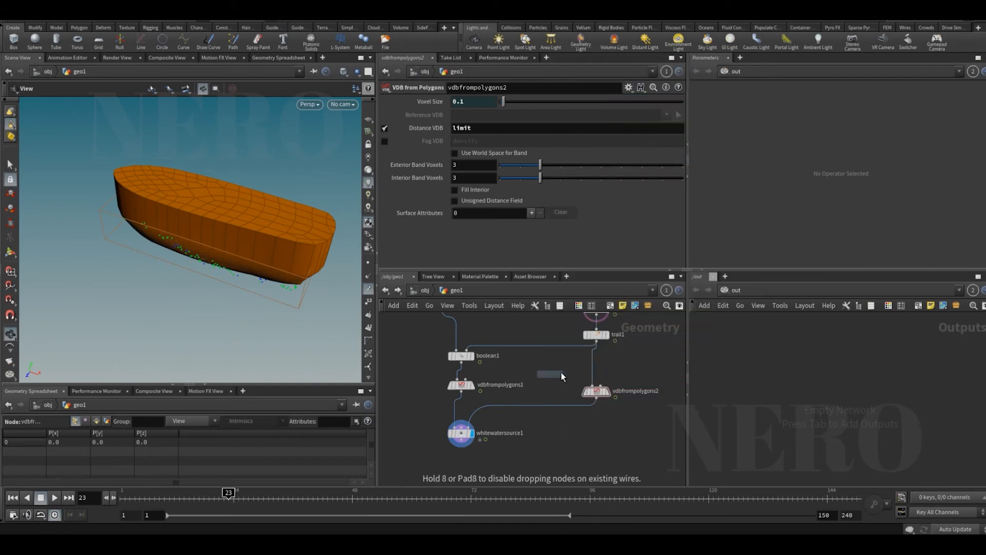
left_click(572, 403)
left_click_drag(570, 404, 593, 367)
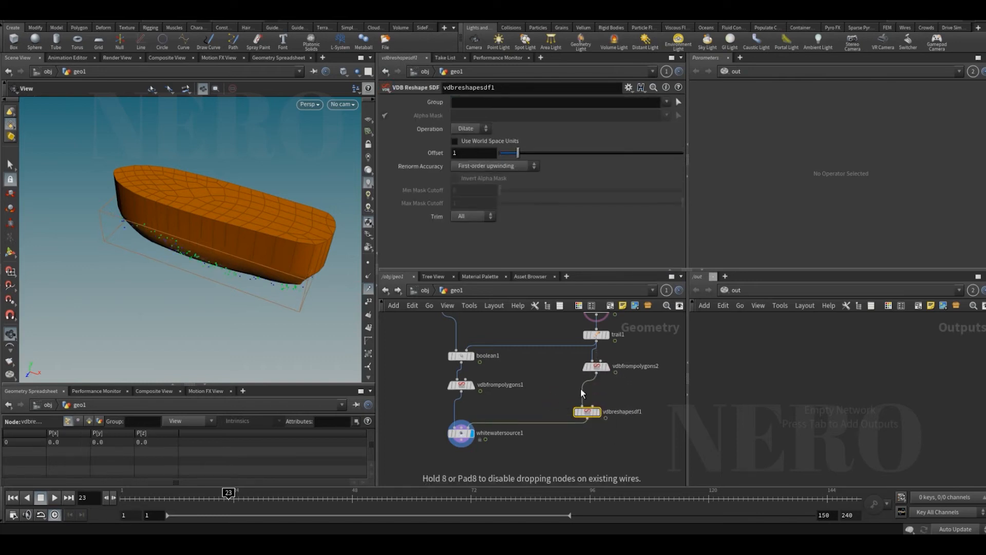
key("r")
left_click_drag(583, 411, 598, 404)
left_click(607, 365)
left_click(615, 409)
Set the VDB Reshape SDF operation to Erode, trying larger offsets before and after the switch and undoing them.
left_click_drag(518, 152, 593, 152)
key("ctrl+z")
left_click(480, 130)
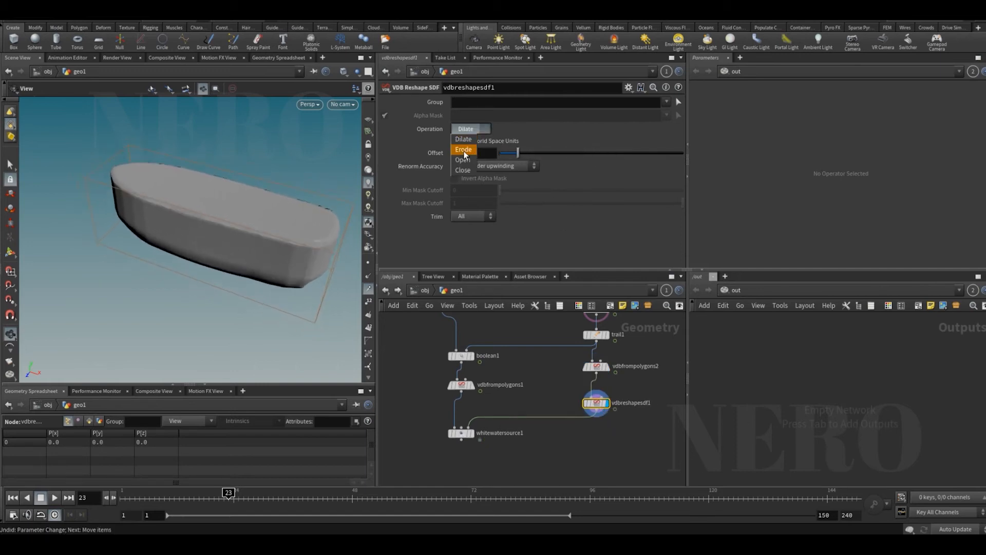
left_click(463, 152)
left_click_drag(520, 154, 551, 152)
key("ctrl+z")
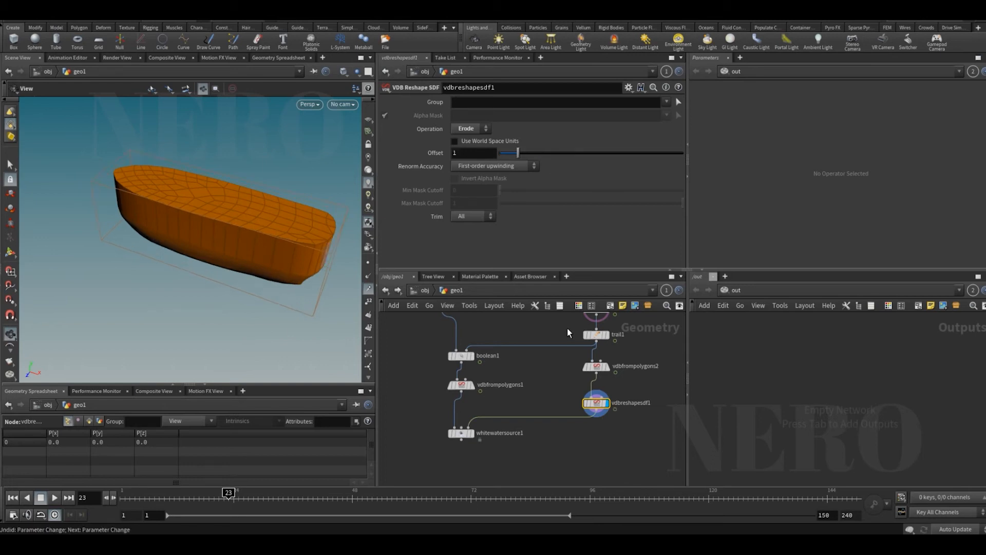
Show the templated ship hull as a wireframe reference, try an Erode offset of 1.7, and undo the offset change.
middle_click_drag(567, 329, 568, 356)
left_click_drag(569, 348, 627, 334)
middle_click_drag(559, 408, 564, 383)
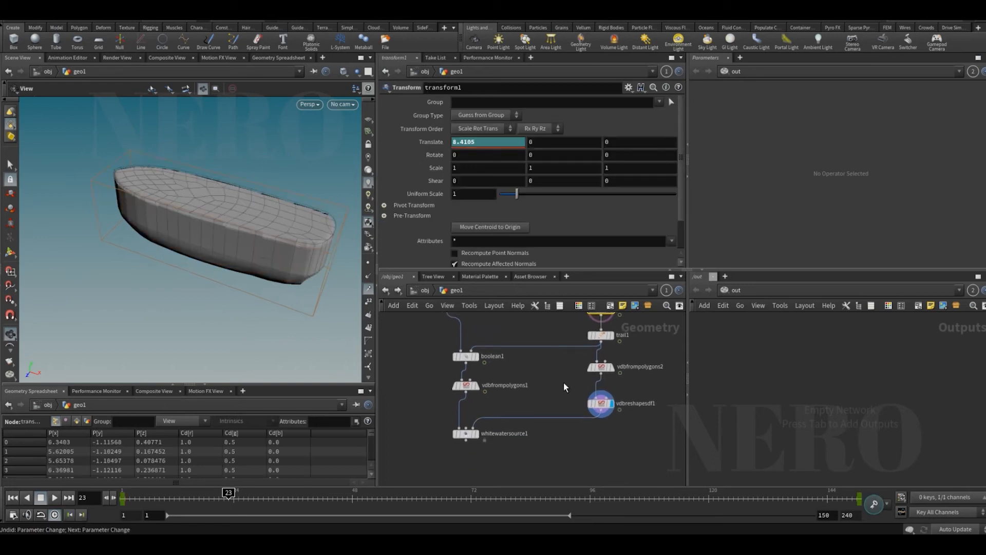
left_click(601, 404)
mouse_move(520, 153)
left_mouse_down()
mouse_move(588, 152)
mouse_move(538, 159)
left_mouse_up()
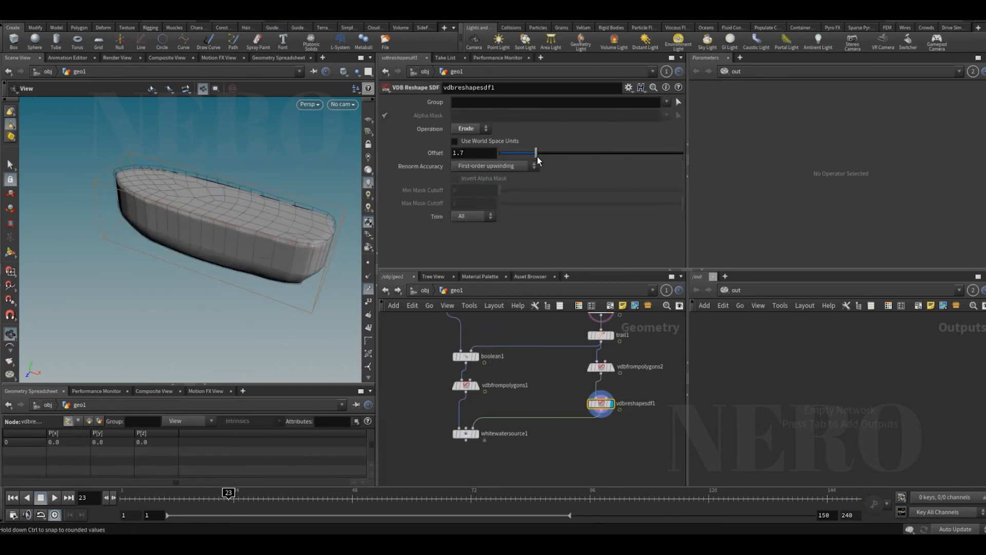
key("ctrl+z")
Set the VDB Reshape SDF operation to Dilate.
left_click(468, 128)
left_click(468, 130)
left_click(468, 129)
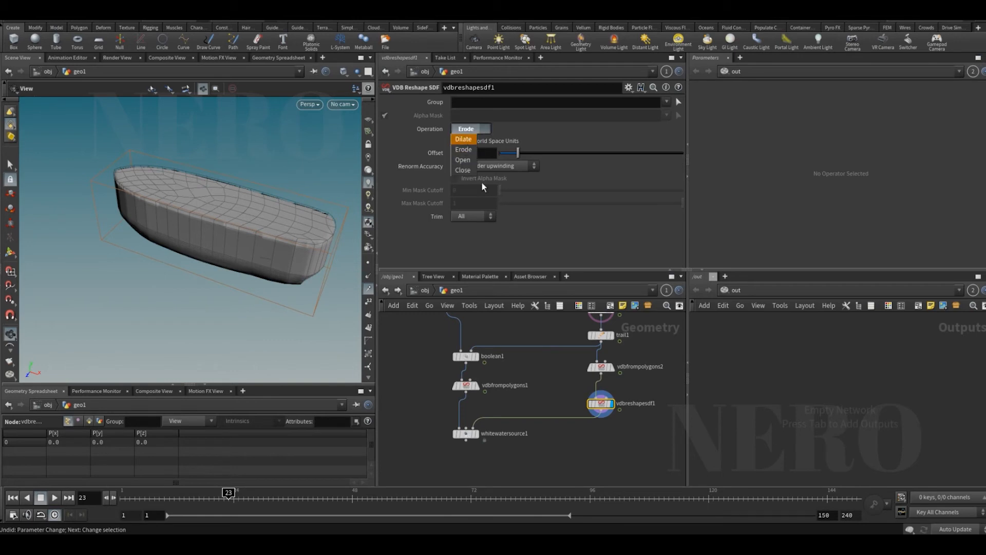
Display the Whitewater Source result and bypass the VDB Reshape SDF node to inspect the emission particles around the hull.
middle_click_drag(527, 390, 558, 376)
left_click_drag(457, 399, 536, 446)
key("r")
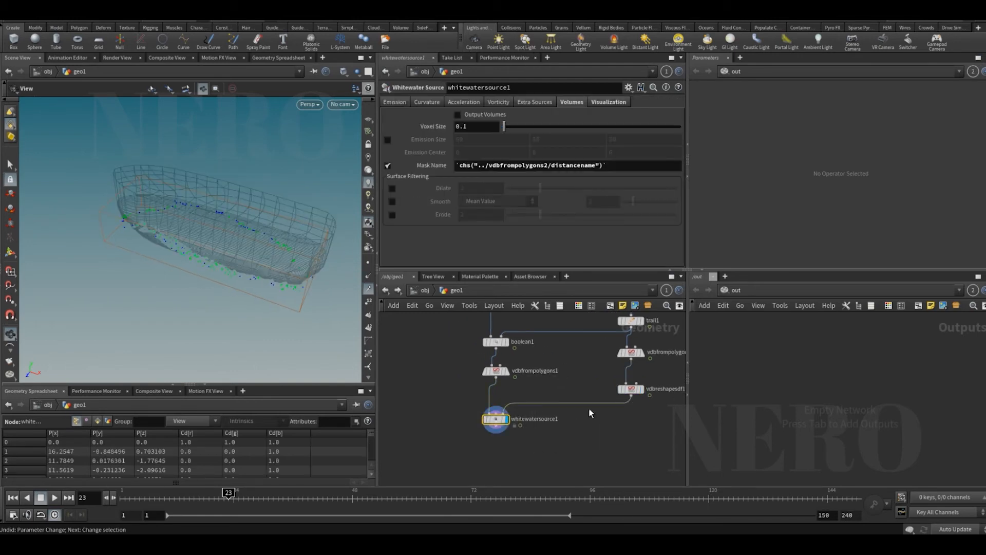
left_click_drag(583, 380, 650, 411)
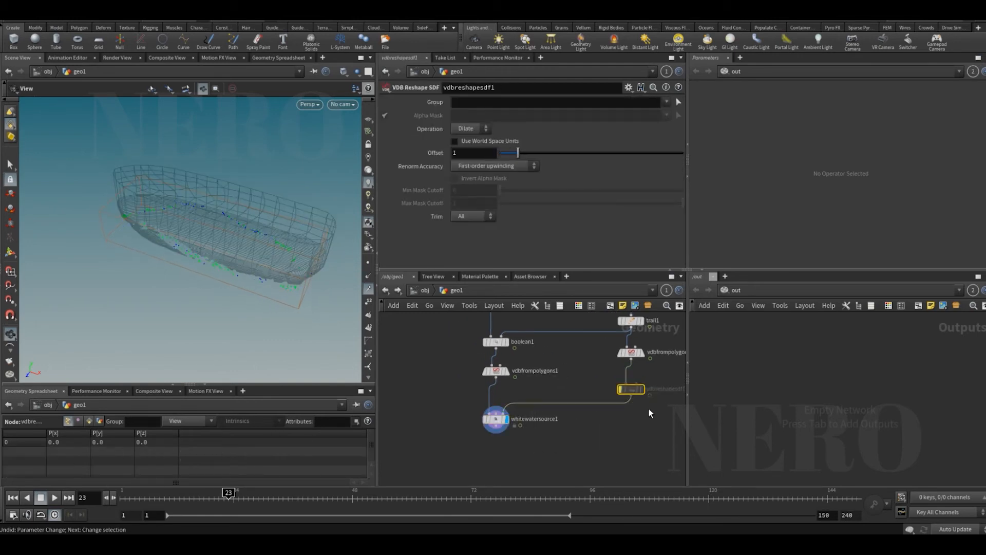
left_click_drag(245, 251, 247, 269)
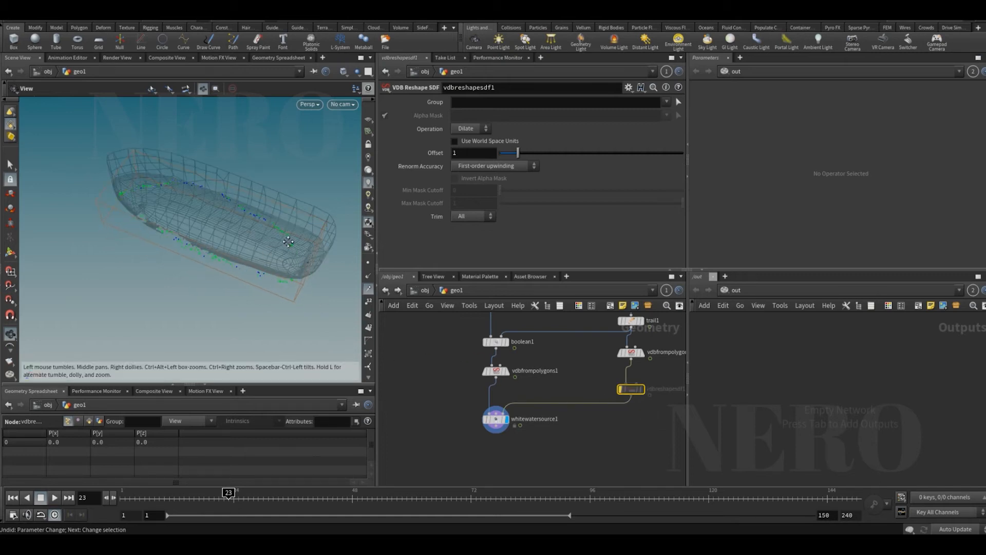
left_click_drag(289, 242, 280, 265)
left_click(495, 418)
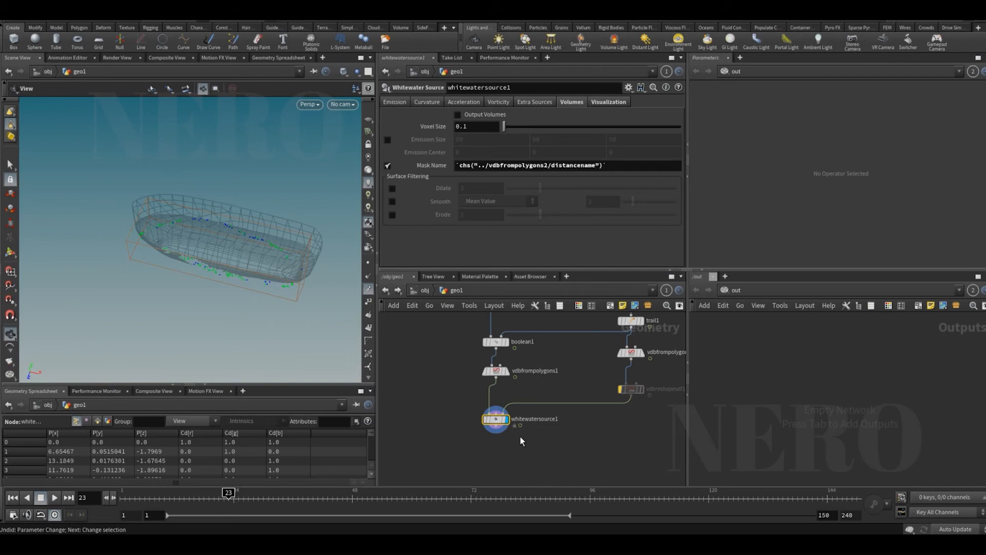
Add a File Cache node below the Whitewater Source, connected to its output.
middle_click_drag(480, 451, 468, 424)
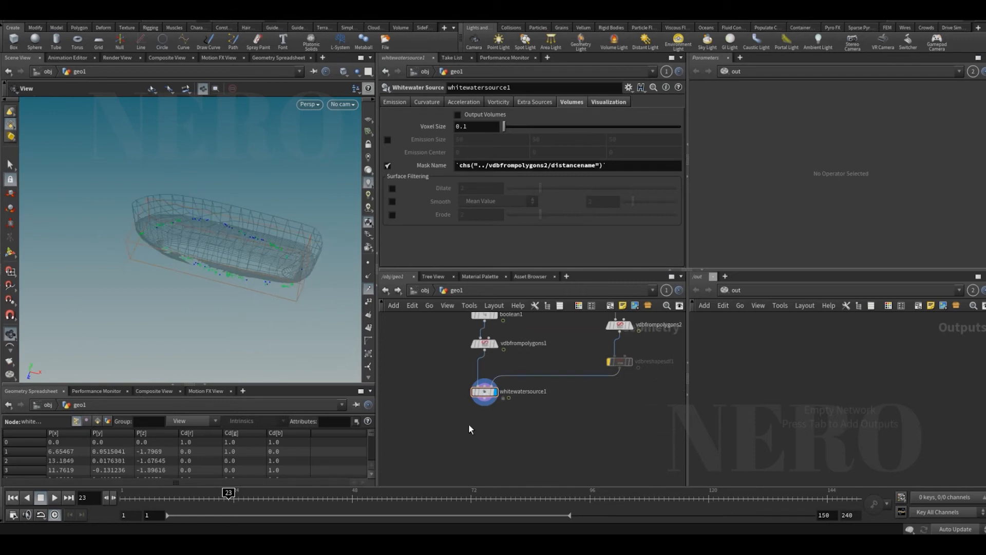
scroll(485, 426, "up", 2)
key("Tab")
type("f")
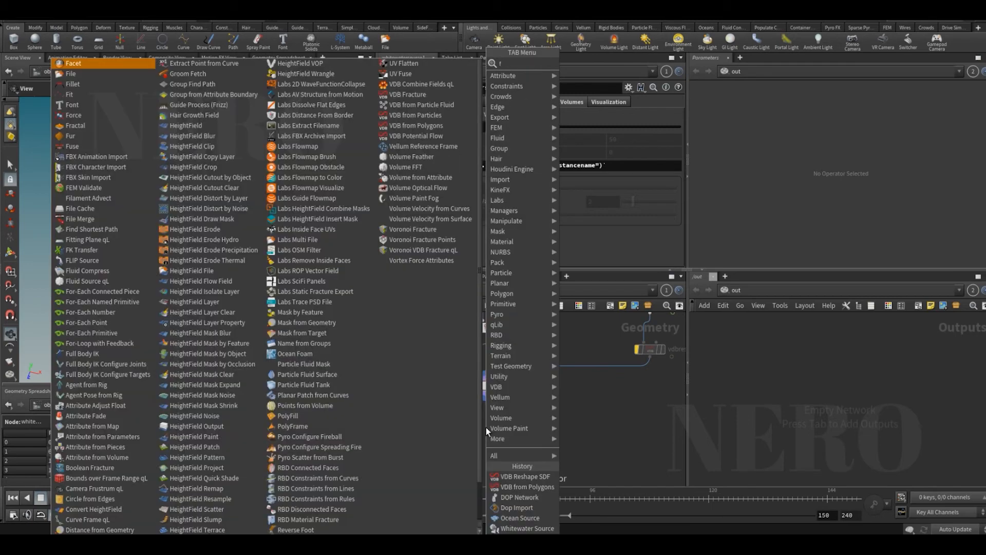
type("ilec")
key("Return")
left_click(486, 427)
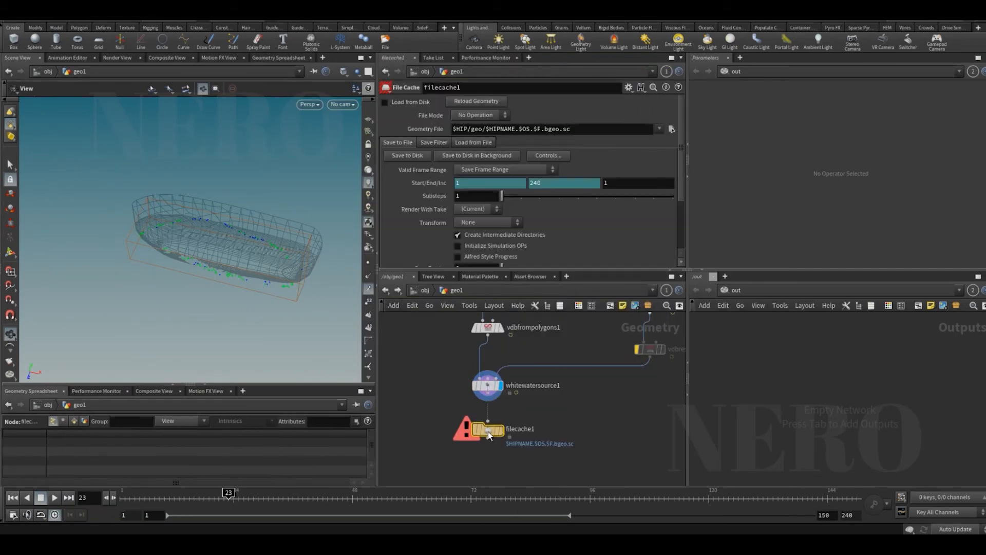
Rename the File Cache node to ww_source.
double_click(521, 430)
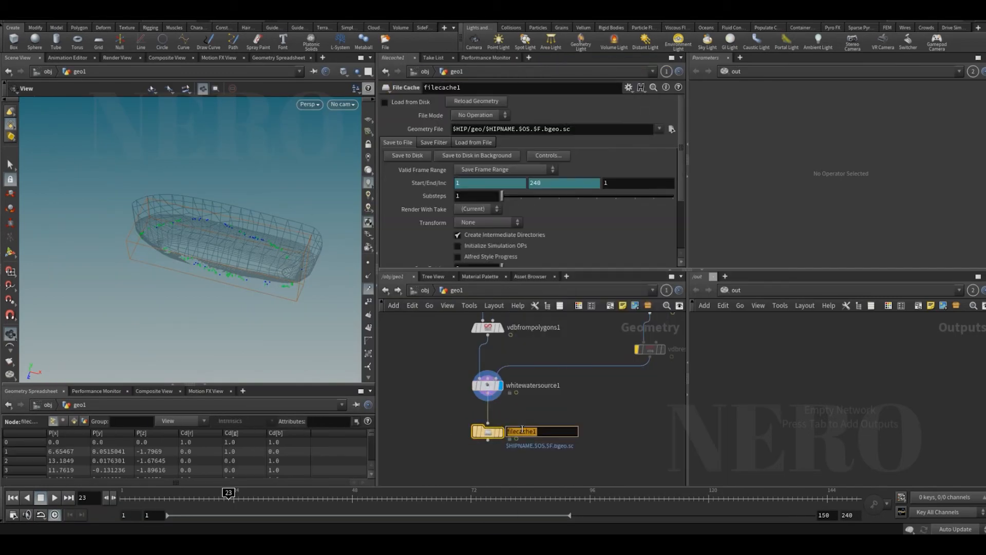
type("w")
key("BackSpace")
key("BackSpace")
key("BackSpace")
key("BackSpace")
key("BackSpace")
key("BackSpace")
key("BackSpace")
key("BackSpace")
key("BackSpace")
key("BackSpace")
key("Return")
Enable Load from Disk on ww_source and set its geometry file path to $HIP/$OS/$OS.$F.bgeo.sc.
left_click(392, 107)
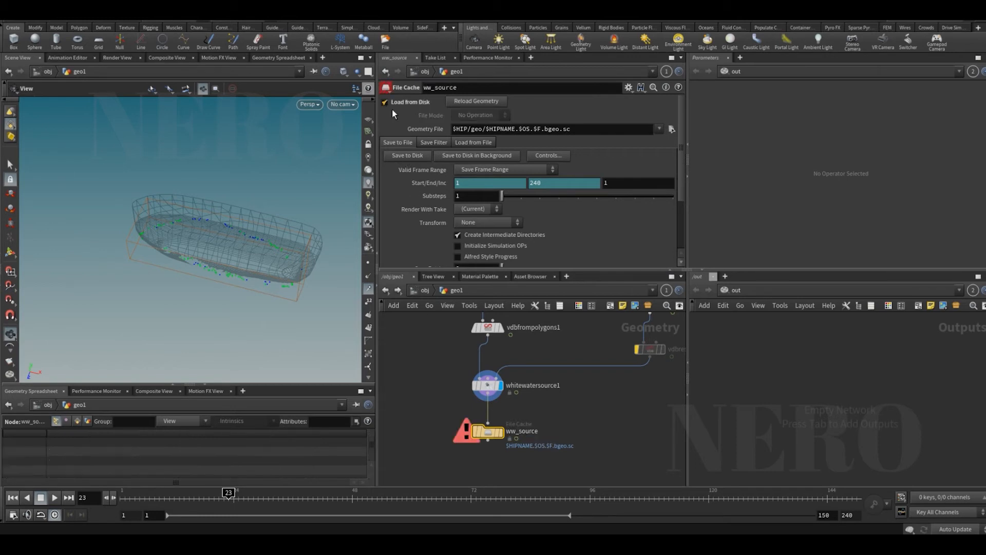
left_click(468, 128)
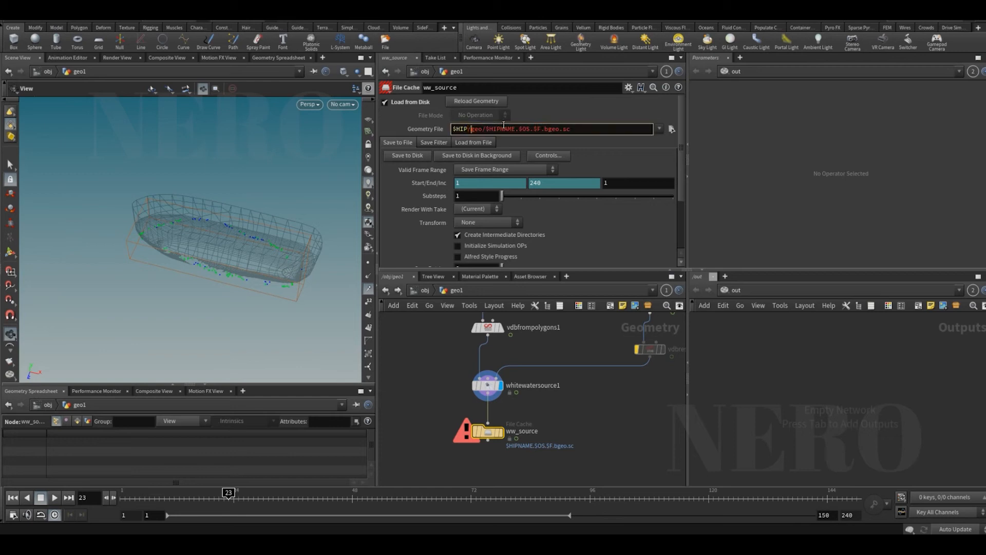
type("$OS")
key("shift+Right")
key("shift+Right")
key("shift+Right")
key("shift+Right")
key("shift+Right")
key("shift+Right")
key("shift+Right")
key("BackSpace")
type("$OS/$O")
key("Return")
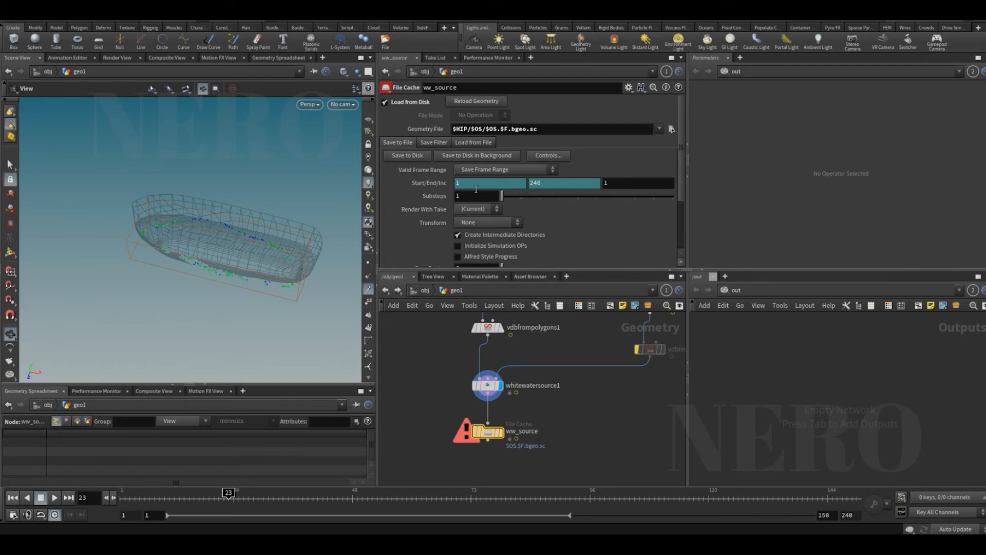
Set the ww_source cache frame range to start at $RFSTART and end at frame 150.
left_click(424, 184)
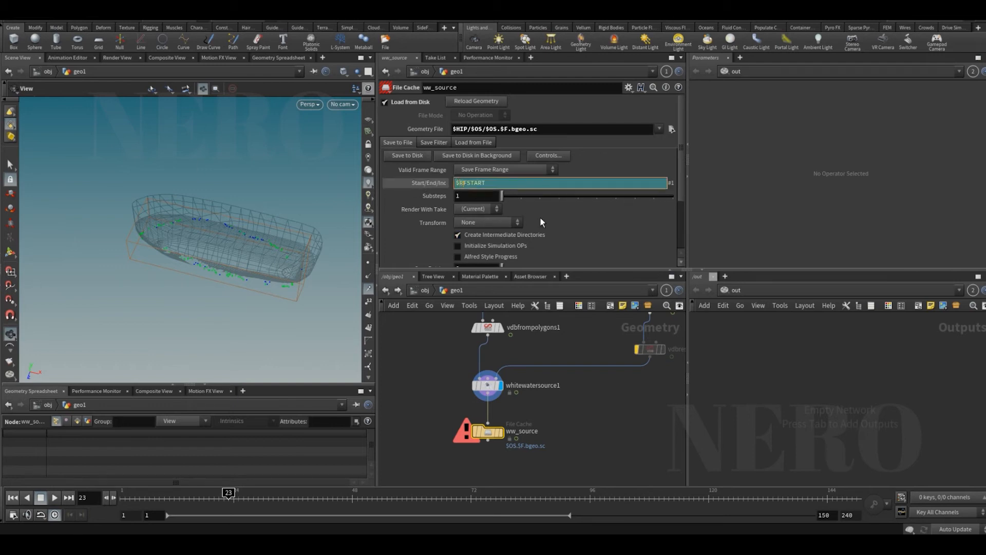
key("Tab")
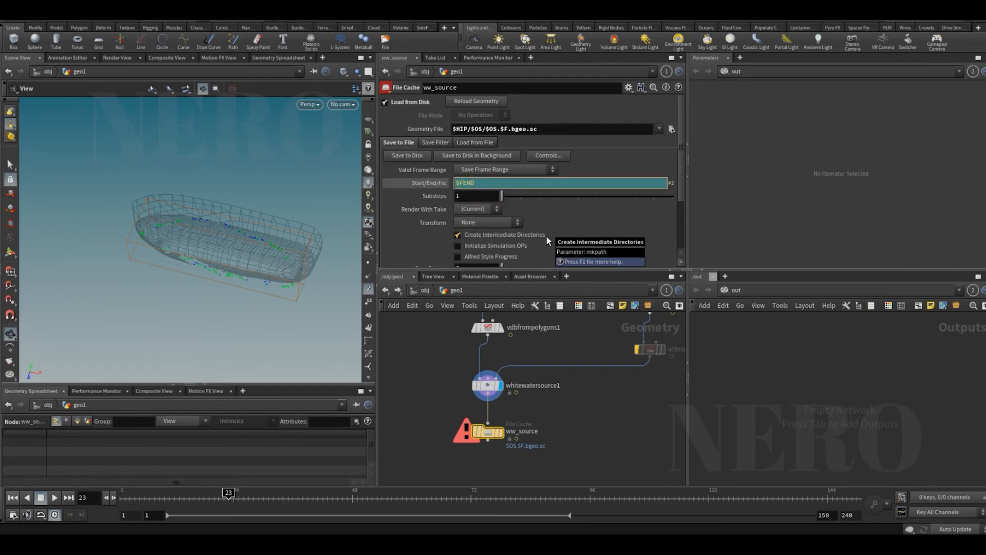
key("Return")
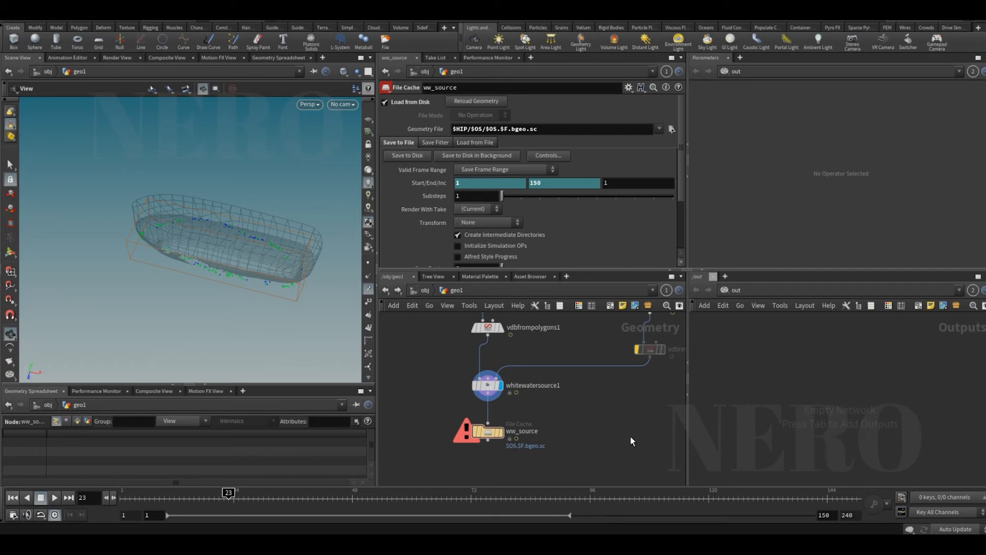
Display the ww_source cache, play back its emission over the timeline, and return to the first frame.
left_click(498, 431)
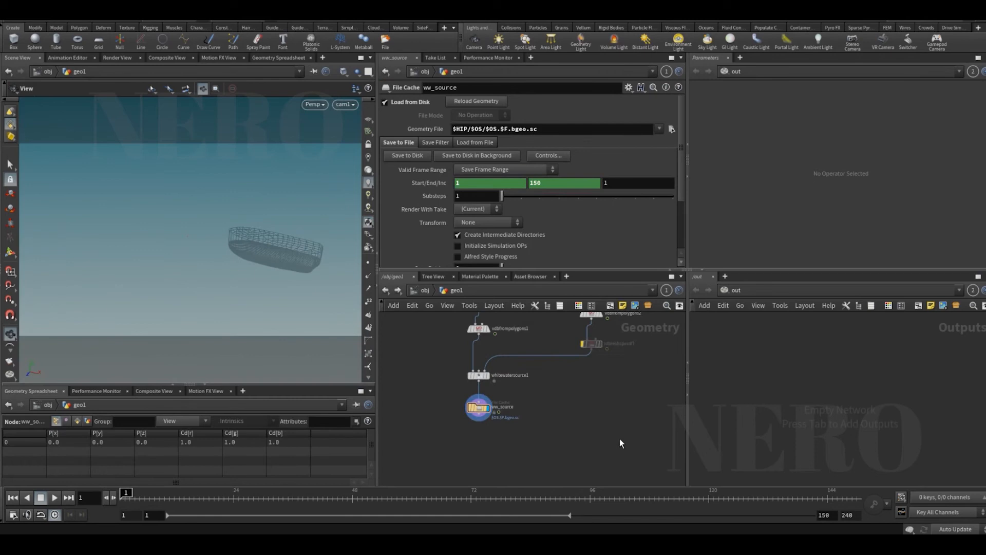
key("Up")
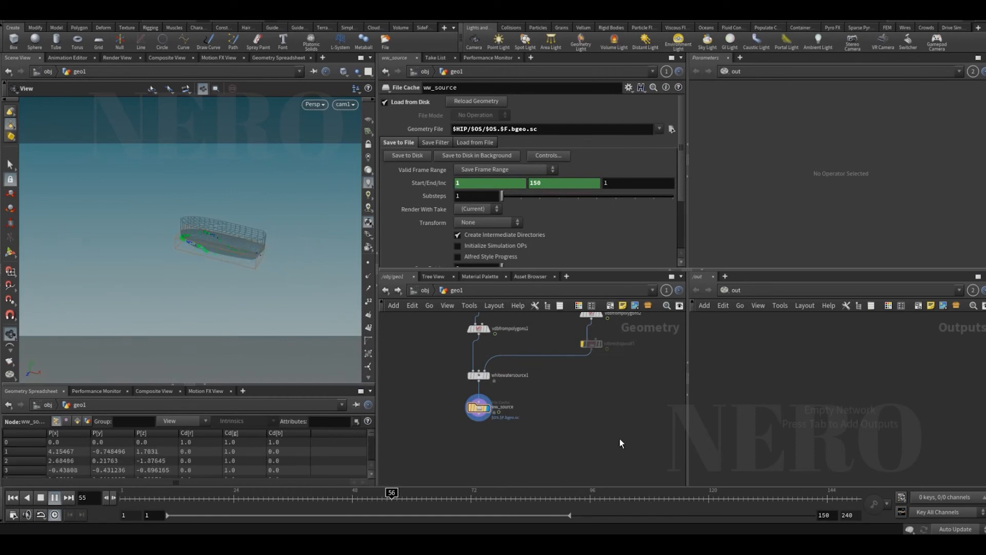
scroll(479, 424, "up", 2)
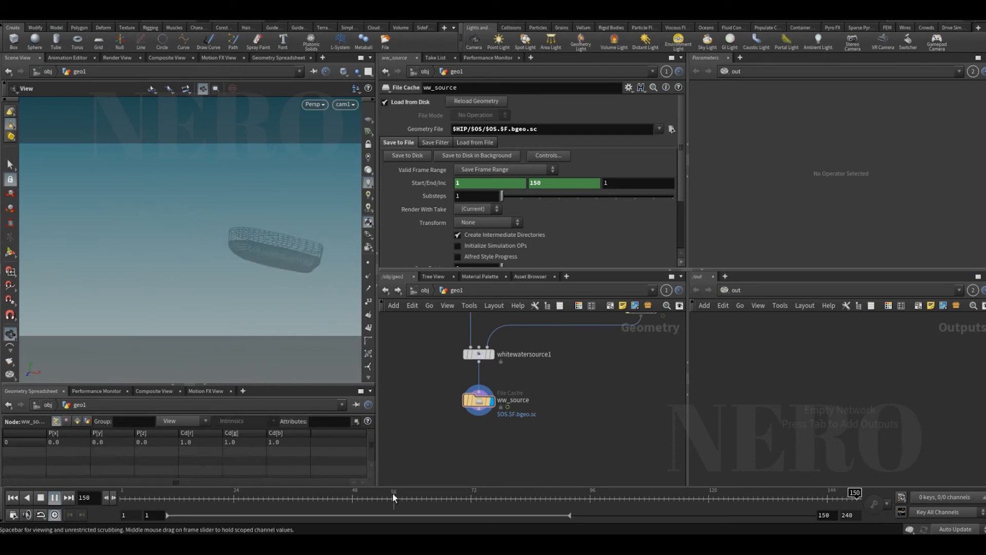
left_click(13, 497)
Add a DOP Network below ww_source and wire the cache into it.
middle_click_drag(480, 452, 482, 440)
key("Tab")
type("dop")
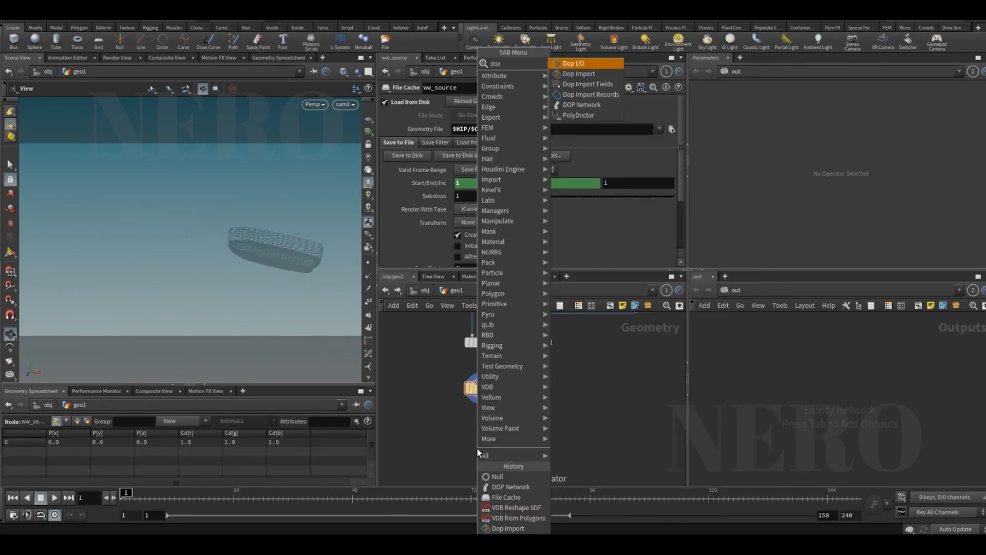
key("Up")
key("Up")
key("Return")
left_click(477, 448)
left_click(480, 401)
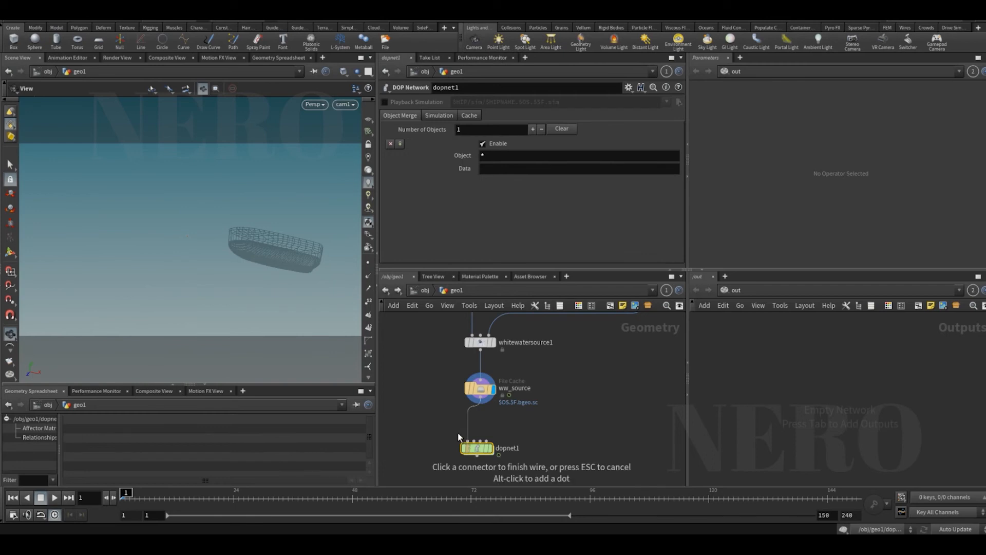
left_click(476, 442)
Enter the DOP Network, add a Whitewater Object, and connect it to the output node.
double_click(479, 448)
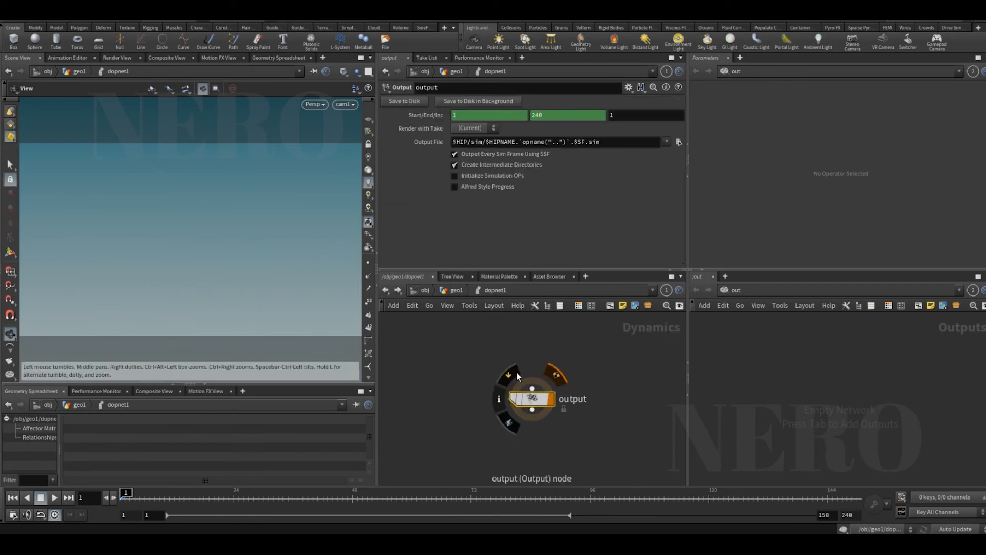
key("Tab")
type("whit")
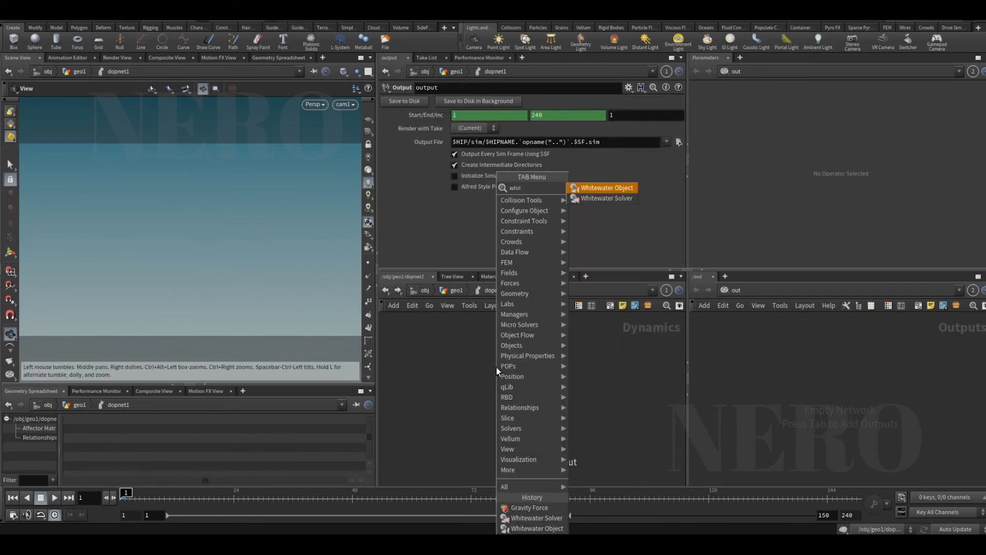
key("Return")
left_click(479, 334)
left_click(479, 345)
left_click(534, 474)
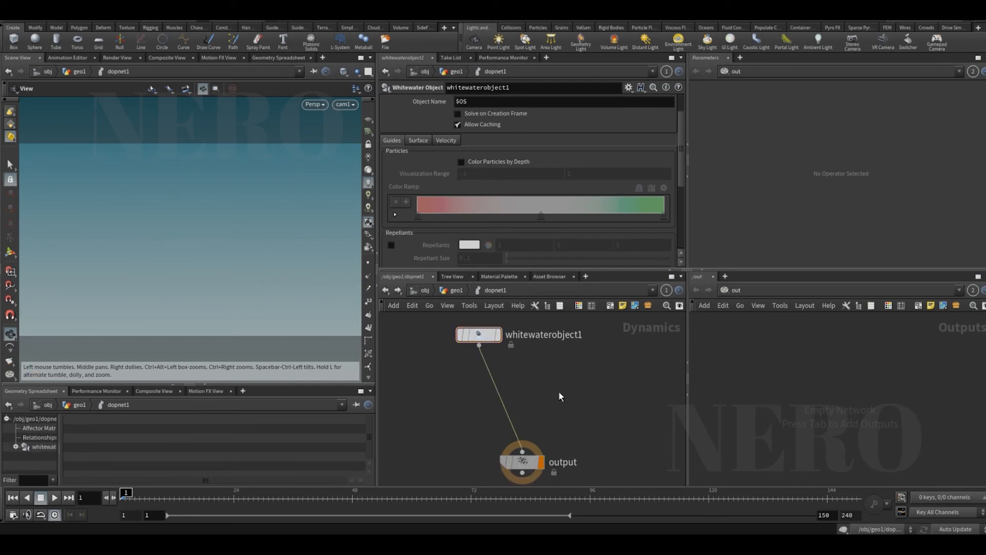
Insert a Whitewater Solver on the wire between the Whitewater Object and the output node.
key("Tab")
type("whit")
key("Down")
key("Return")
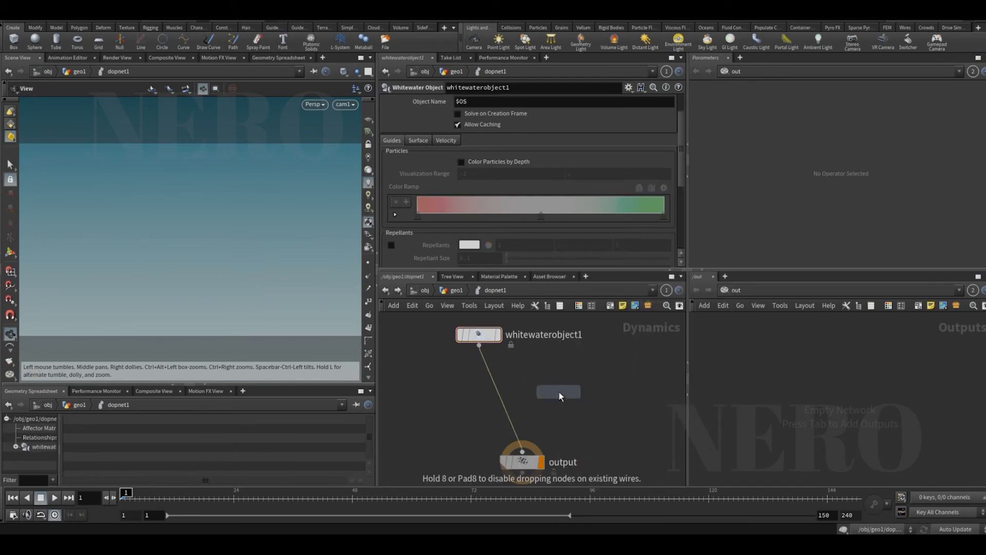
left_click(559, 392)
left_click_drag(562, 397, 507, 399)
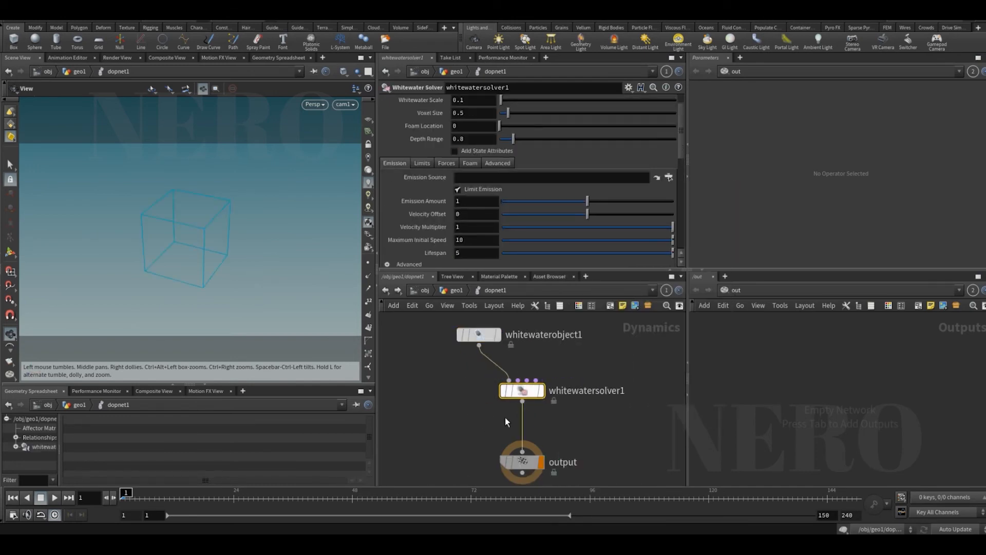
key("shift+s")
key("Tab")
type("grav")
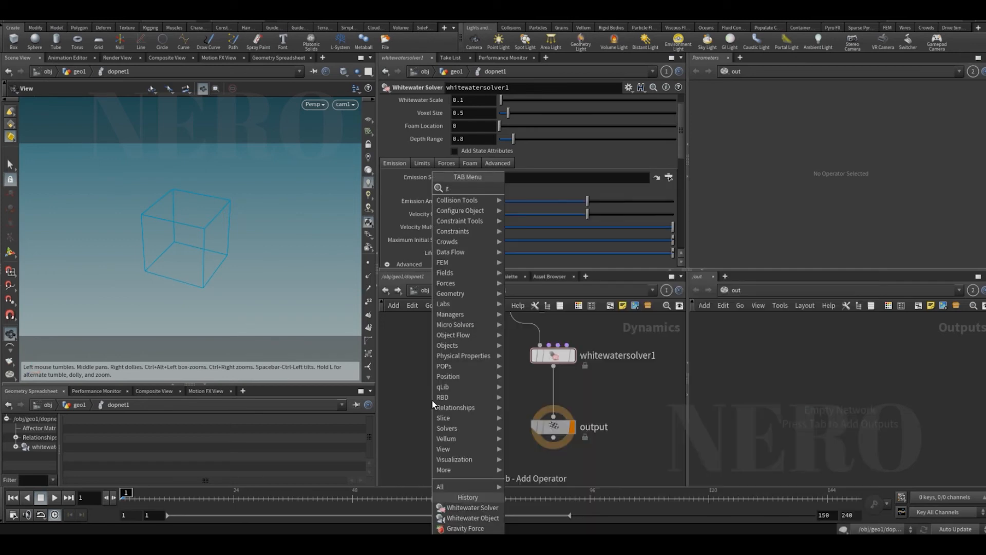
key("Return")
left_click(433, 400)
key("Delete")
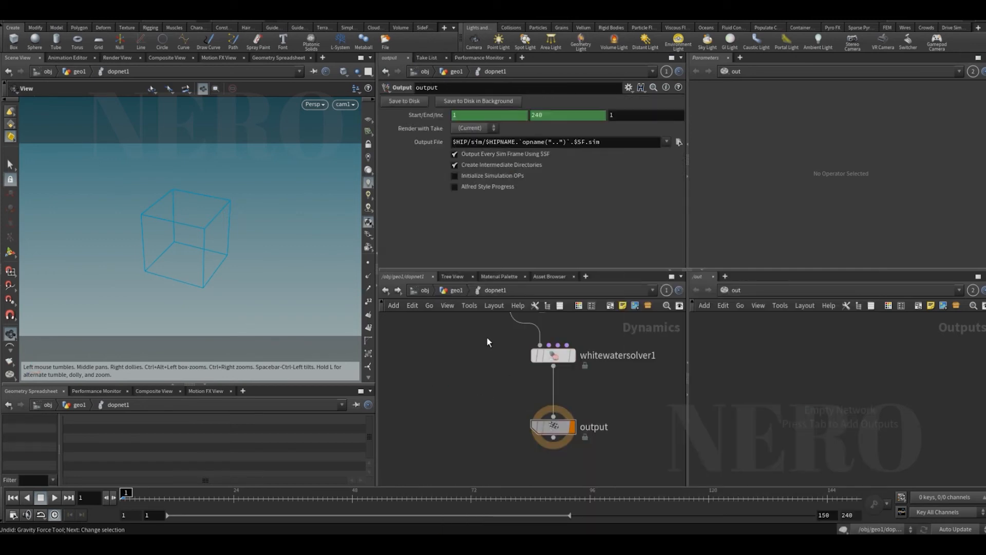
Review the Whitewater Solver's limit settings and its gravity and buoyancy forces.
left_click(546, 355)
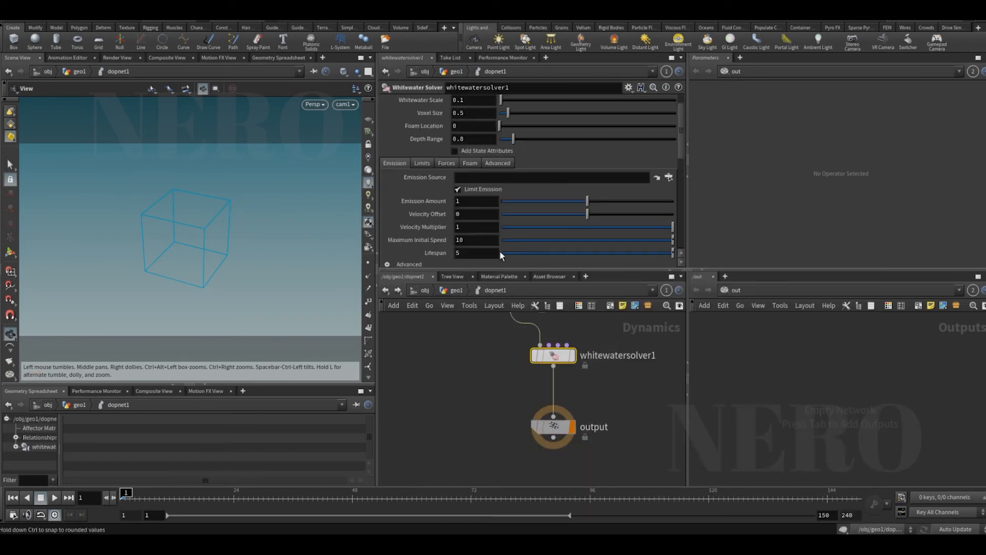
left_click(425, 163)
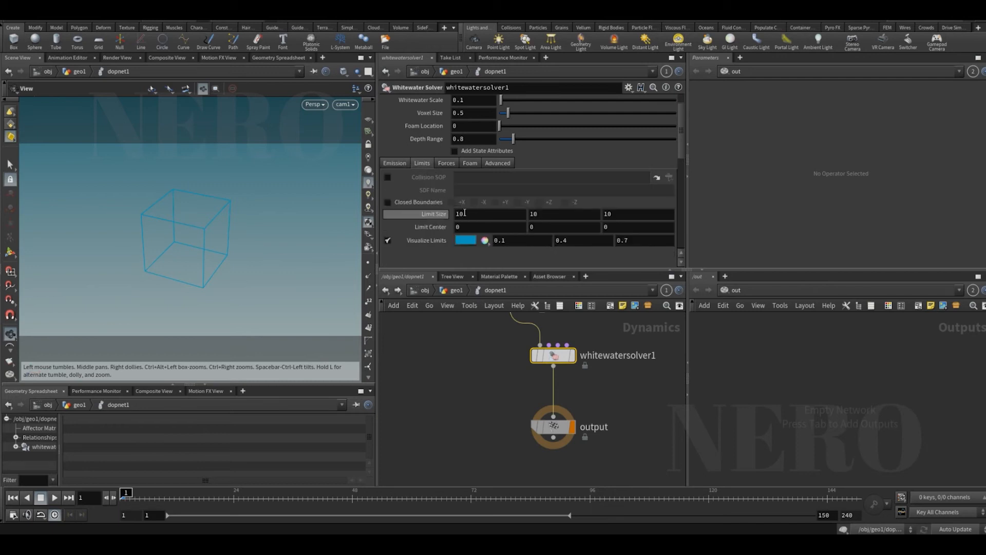
left_click(443, 163)
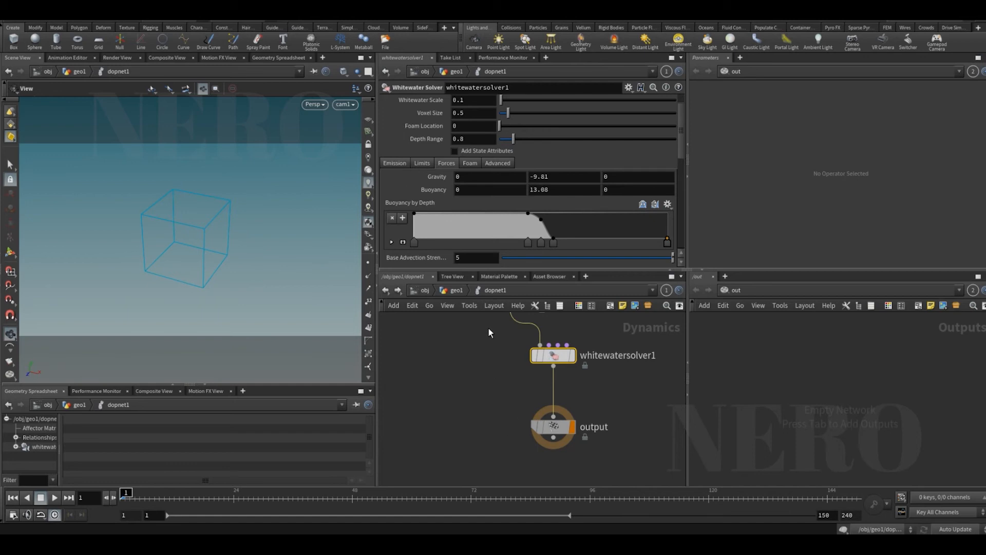
middle_click_drag(506, 381, 466, 396)
scroll(501, 414, "down", 1)
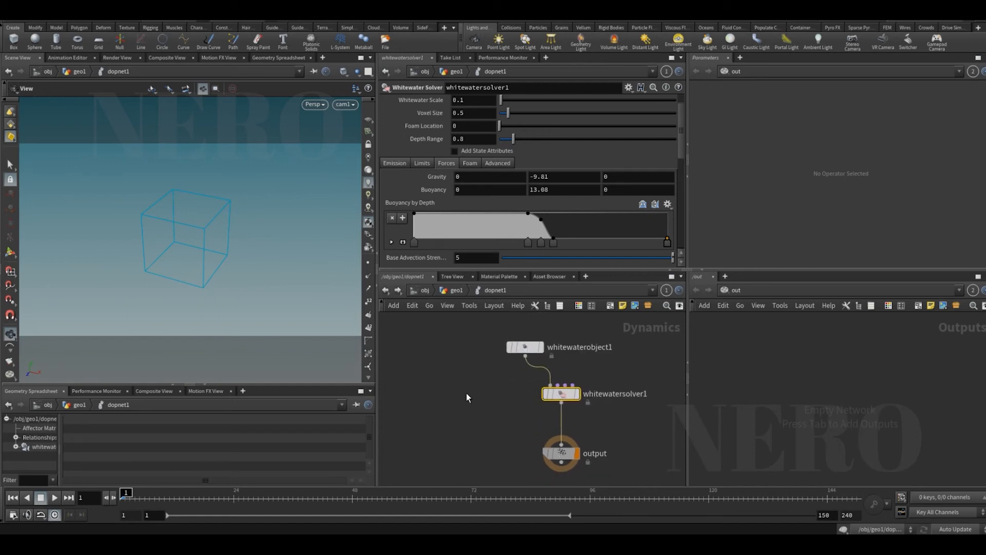
Set the Whitewater Solver's Emission Source to the expression `opinputpath("..",0)`.
left_click(395, 164)
left_click(482, 178)
type("``")
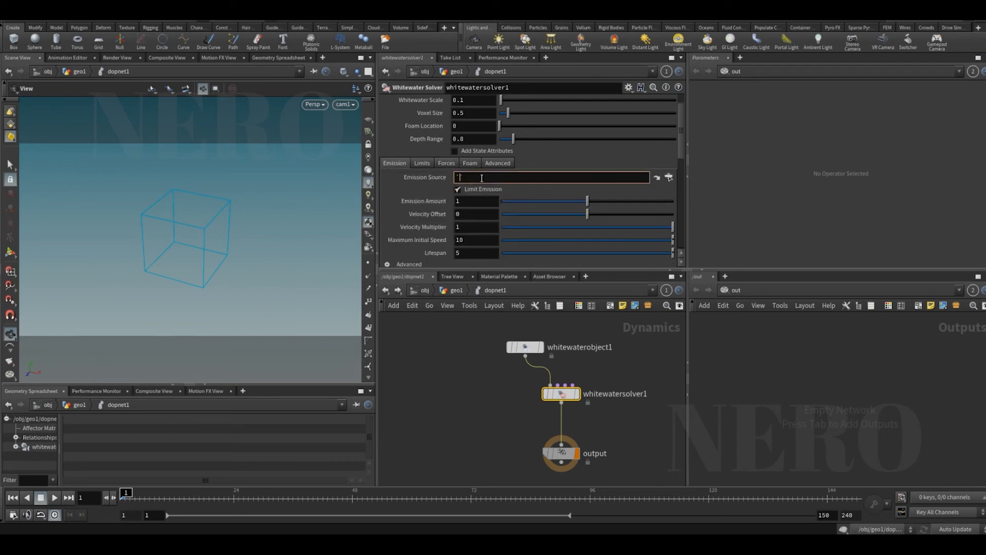
type("opinputpath(")
type("\"..")
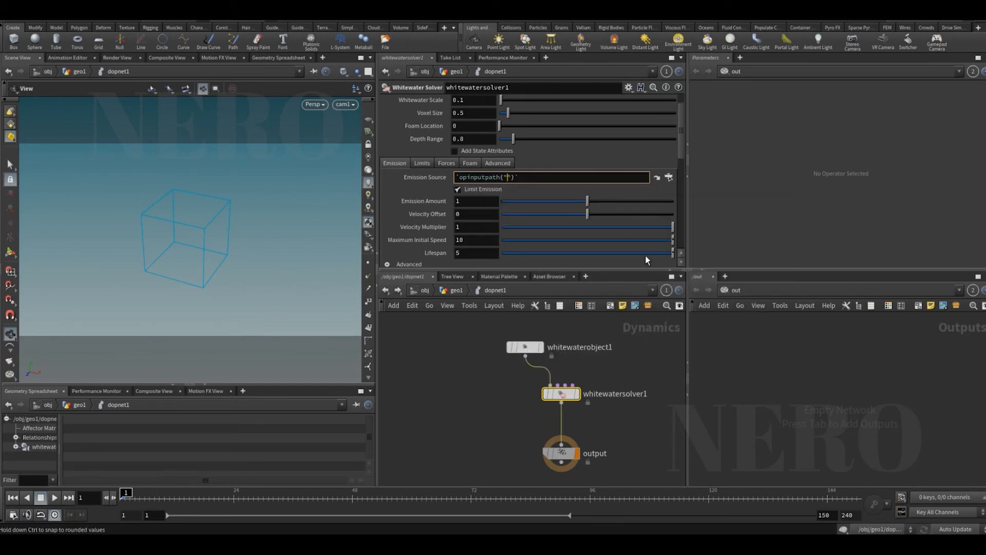
key("Right")
type(",0")
key("Return")
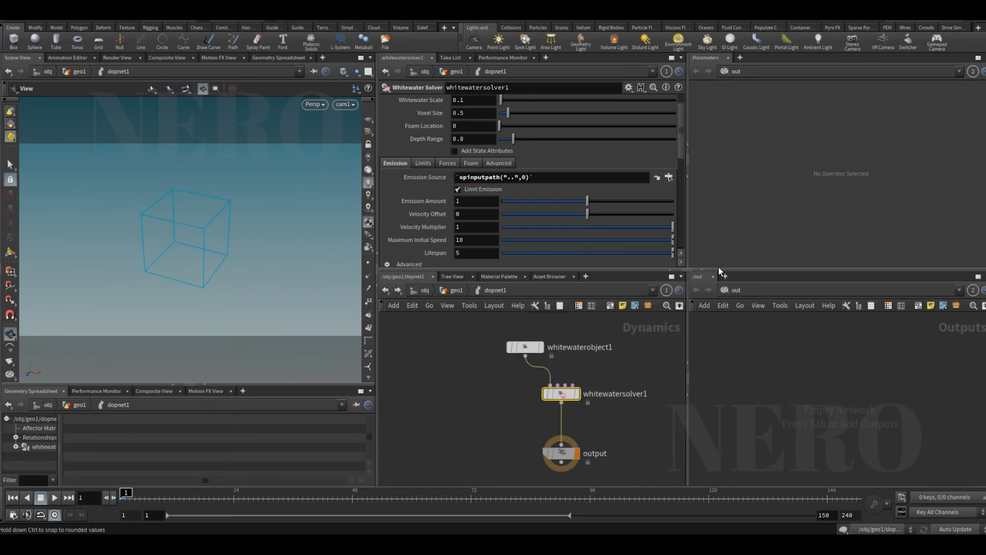
scroll(511, 107, "up", 2)
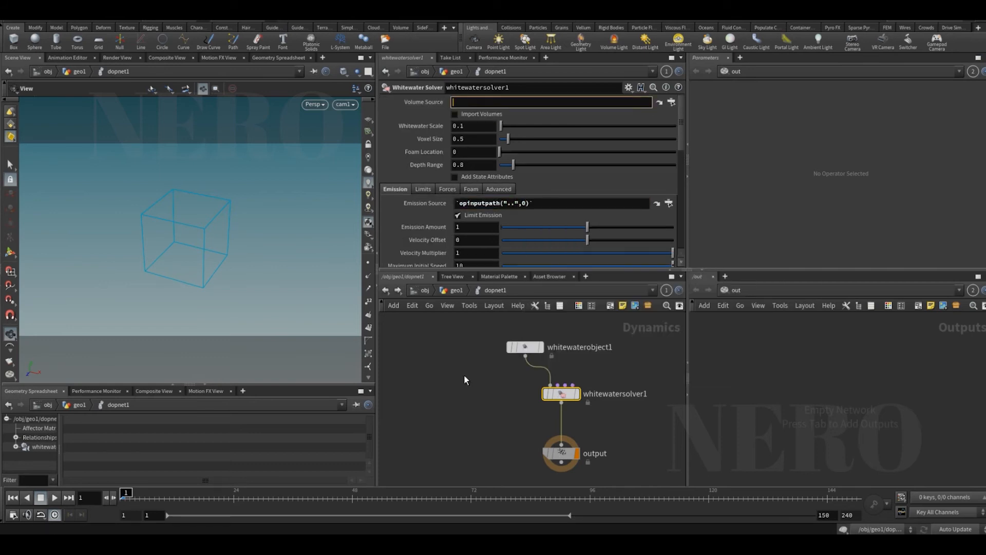
In geo1, insert a Null on the wire between vdbfrompolygons1 and whitewatersource1 and display it.
key("u")
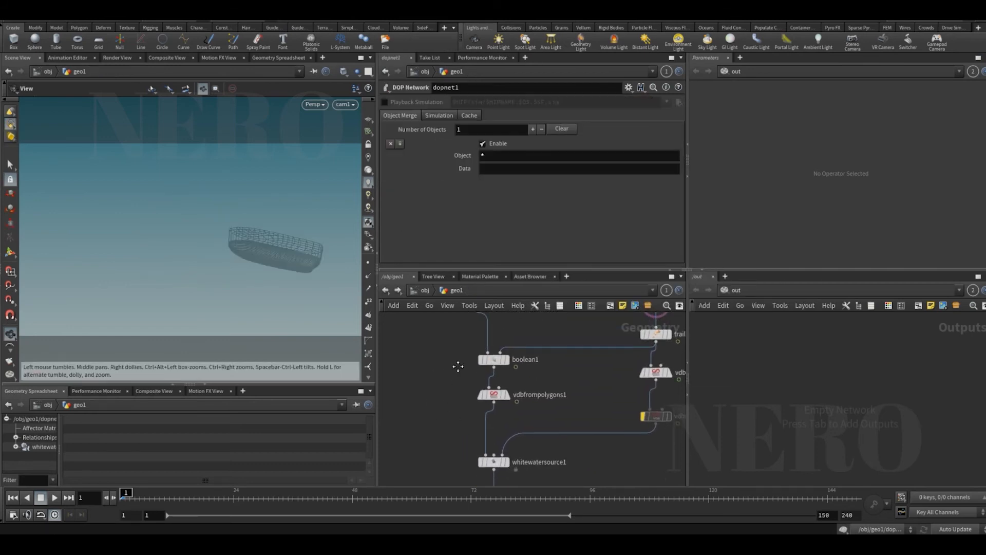
key("Tab")
type("null")
key("Return")
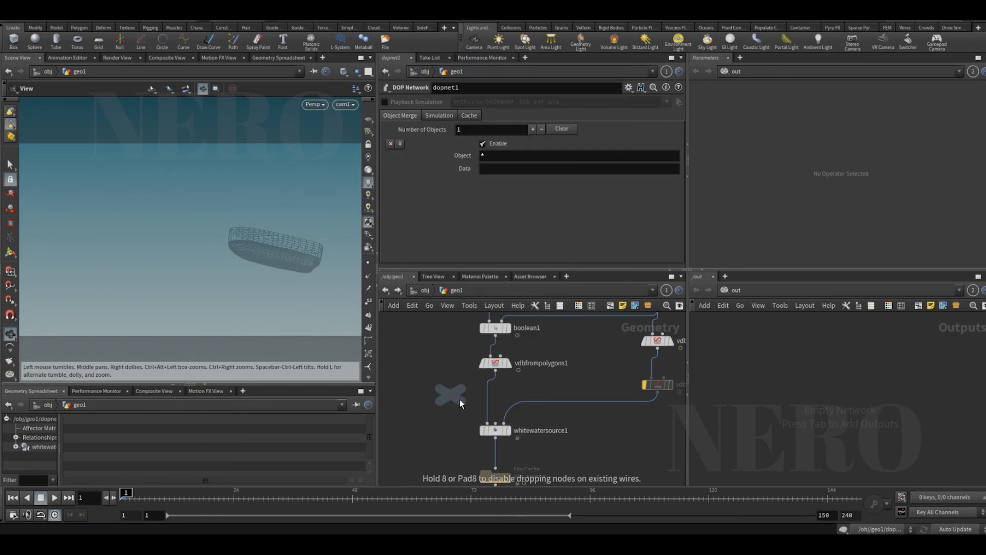
left_click(488, 403)
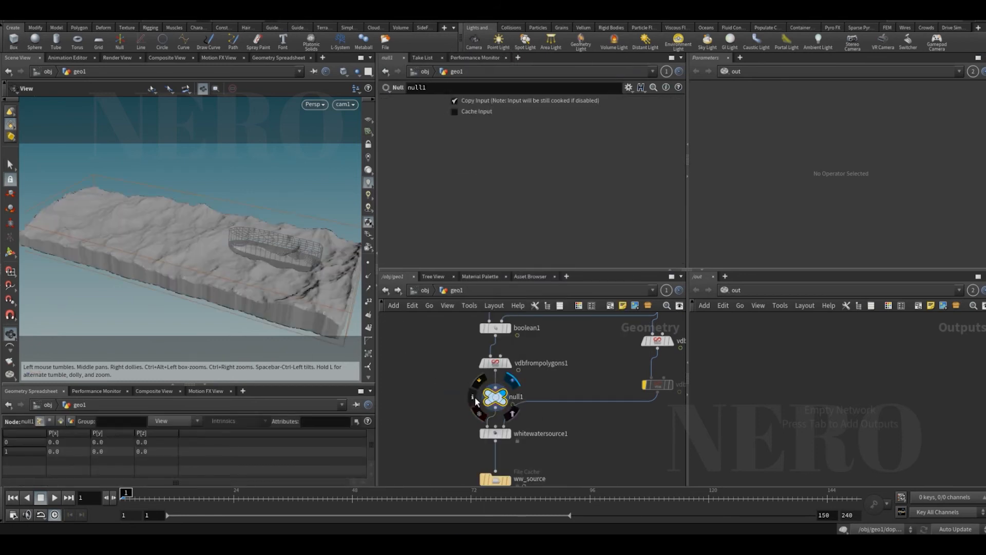
Compare the volumes carried by the new Null with those in the ww_source file cache.
left_click(475, 396)
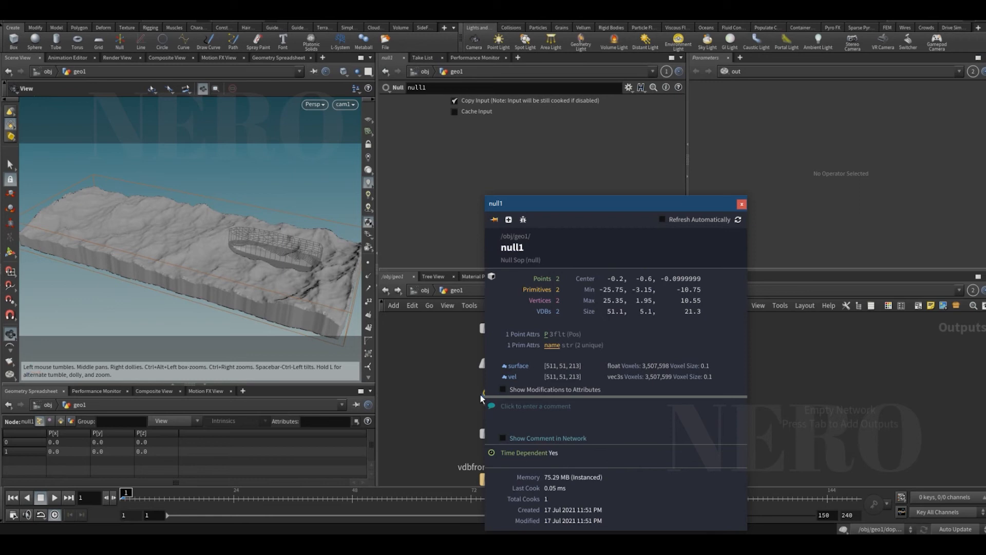
middle_click_drag(449, 407, 449, 332)
left_click(492, 406)
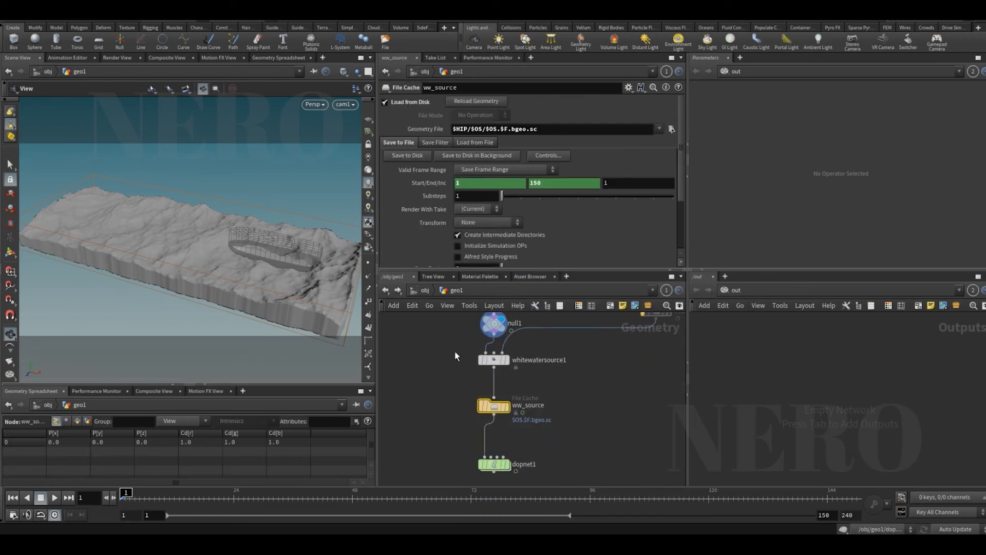
left_click(493, 359)
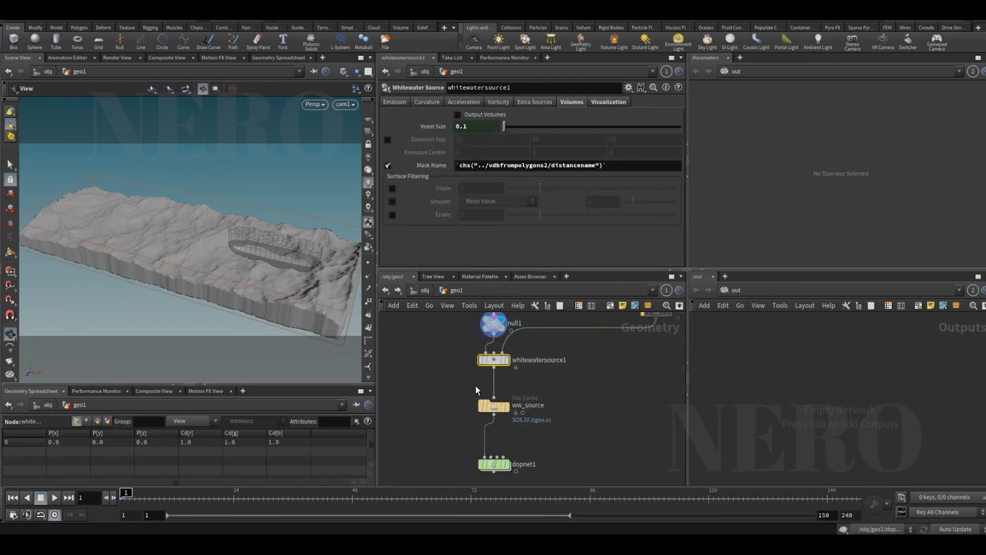
left_click_drag(438, 388, 508, 408)
left_click(472, 406)
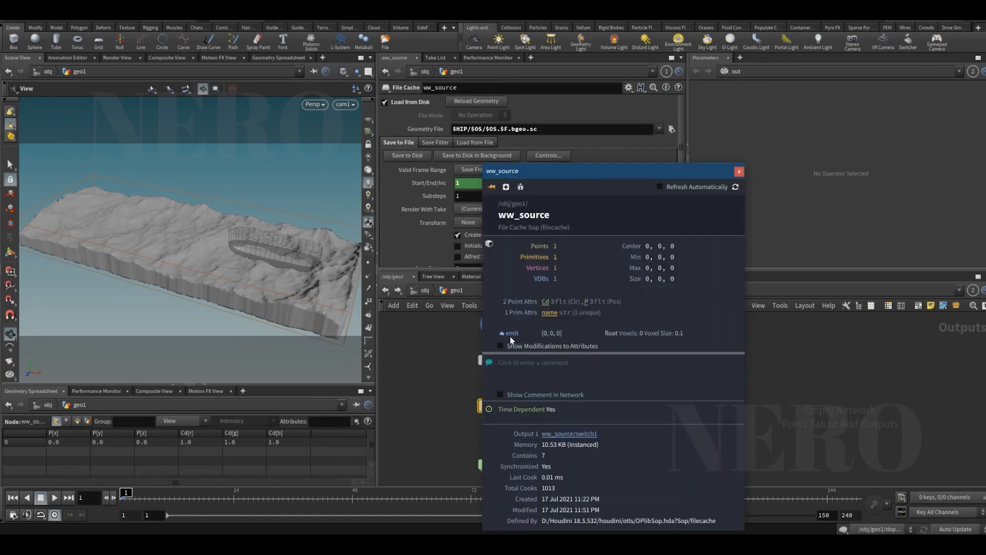
middle_click_drag(446, 331, 442, 397)
Rename the Null below vdbfrompolygons1 as OUT_FLIP.
left_click(495, 393)
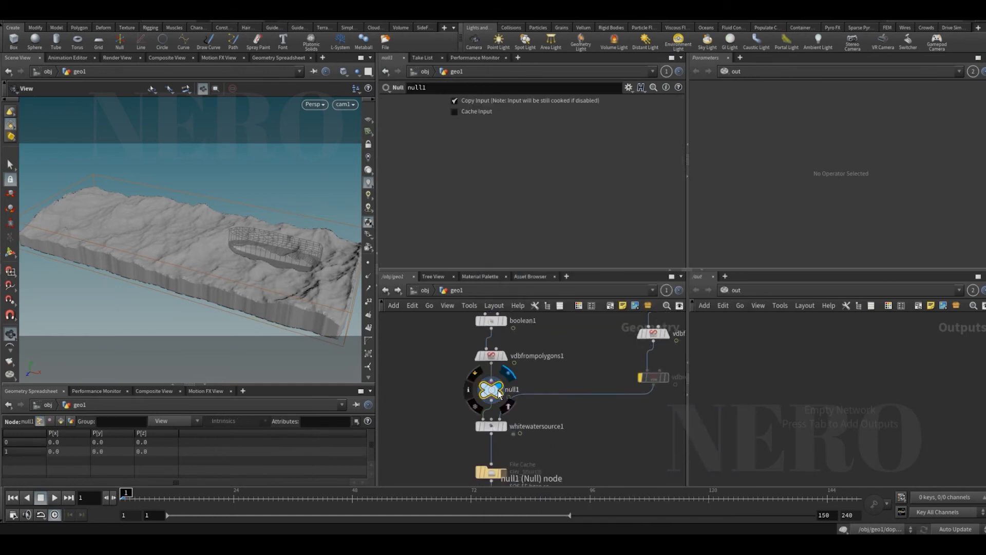
left_click(515, 391)
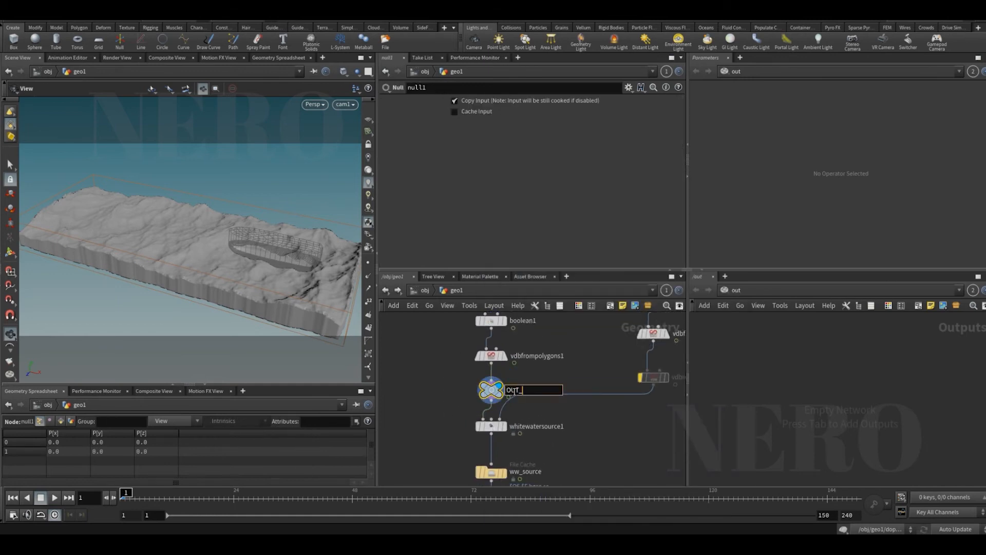
type("OUT_FLIP")
key("Return")
key("c")
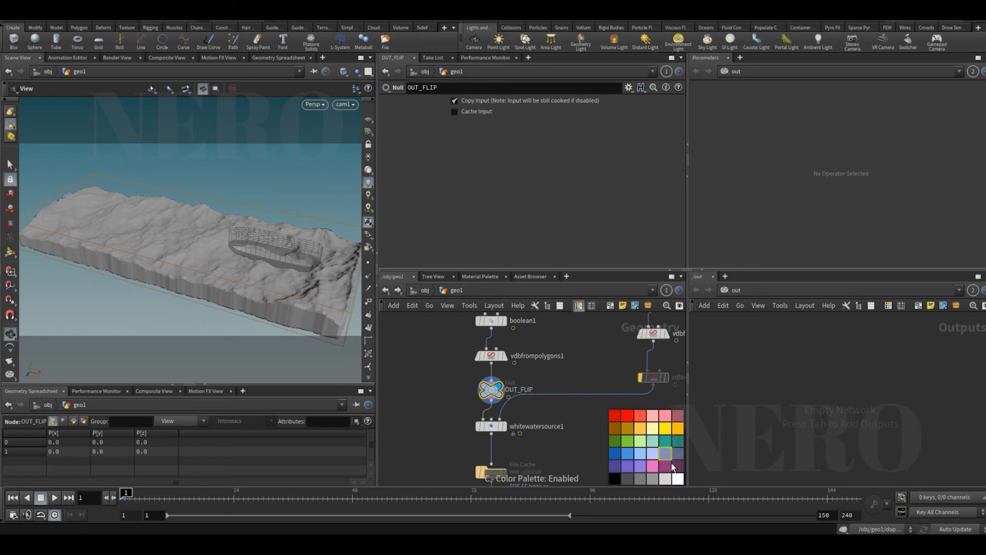
key("c")
Copy the OUT_FLIP node and paste its path, /obj/geo1/OUT_FLIP, as the Whitewater Solver's Volume Source inside dopnet1.
key("ctrl+c")
middle_click_drag(439, 485, 484, 387)
left_click(494, 425)
double_click(494, 426)
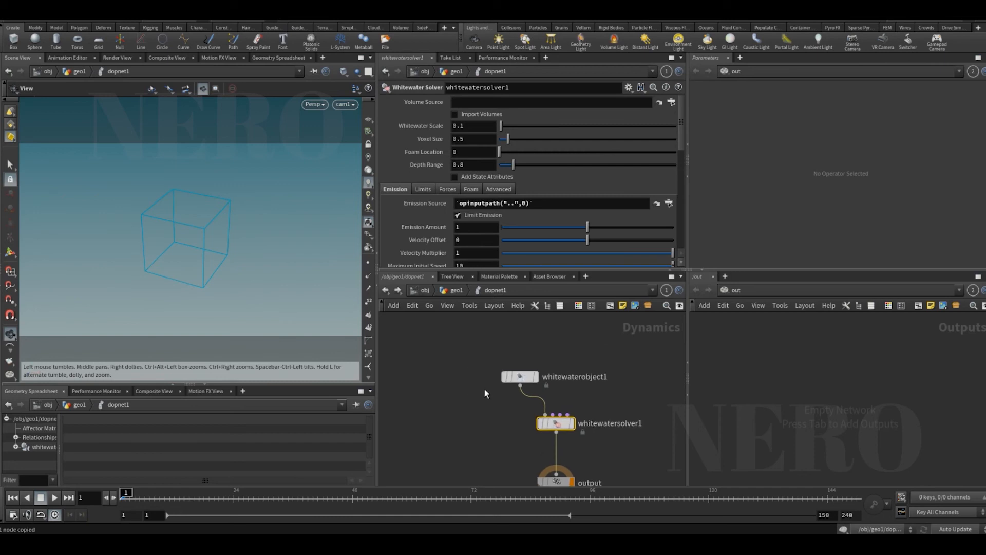
left_click(468, 102)
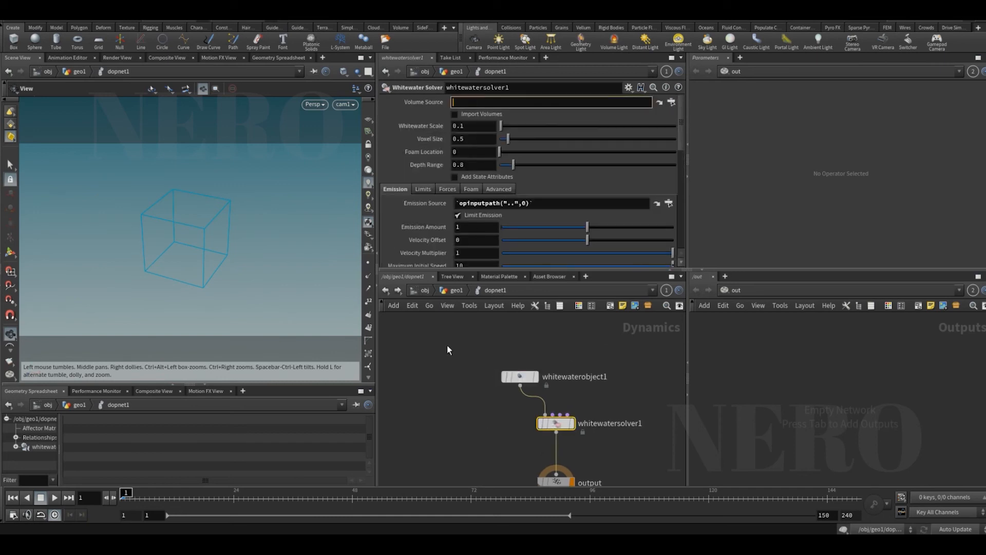
key("ctrl+v")
left_click(447, 345)
Link the Whitewater Solver's X Limit Size to grid1's first Size value with a relative reference.
left_click(424, 192)
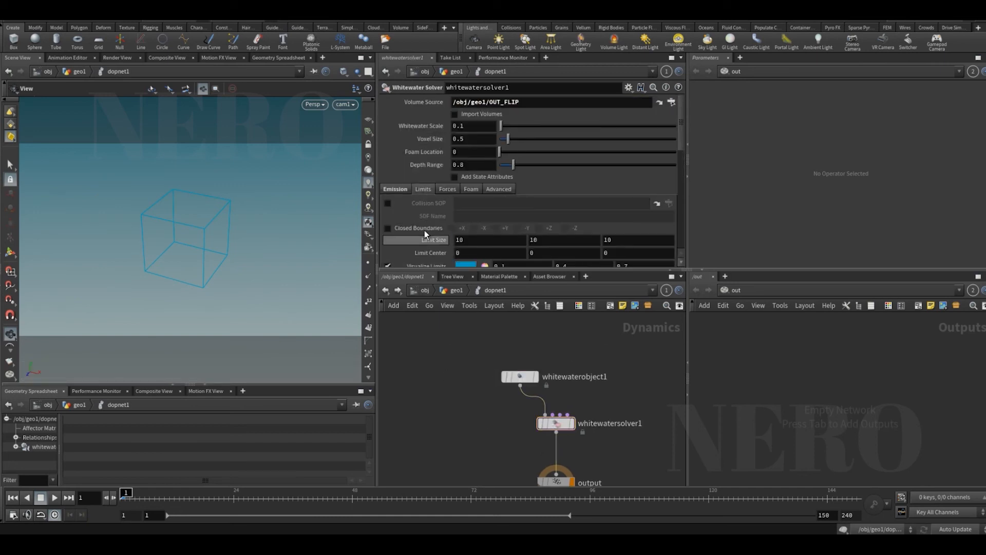
scroll(424, 230, "down", 2)
key("u")
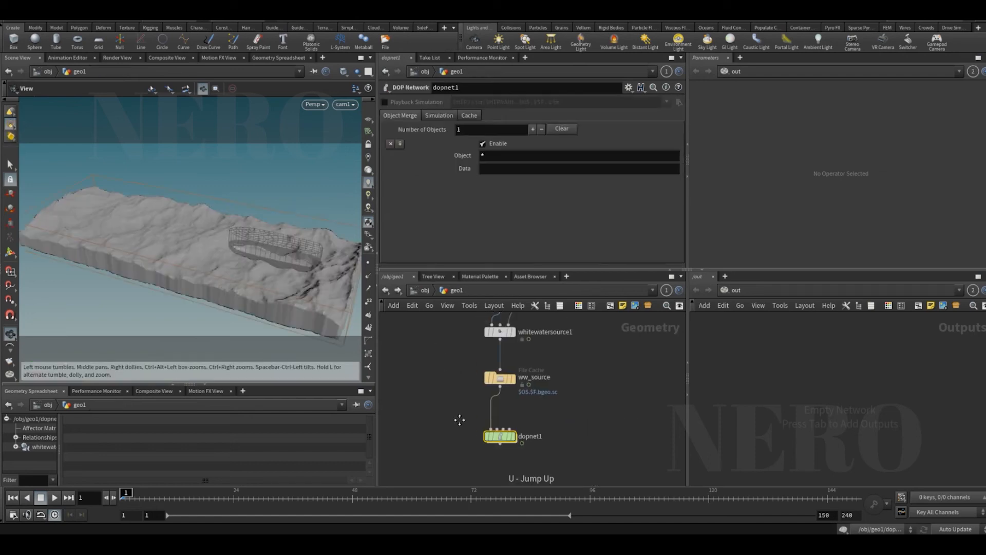
middle_click_drag(460, 419, 483, 486)
middle_click_drag(433, 314, 476, 445)
middle_click_drag(500, 322, 490, 391)
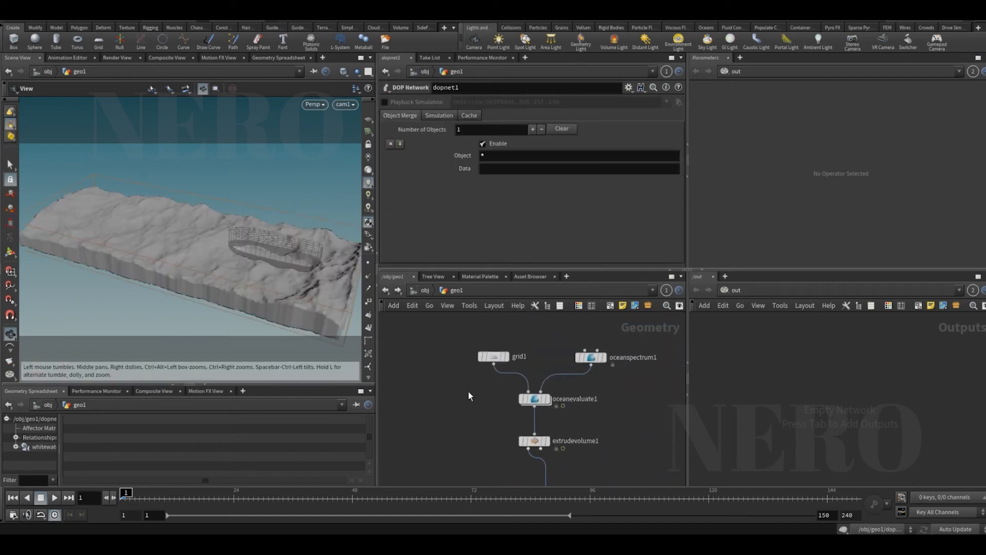
left_click(492, 357)
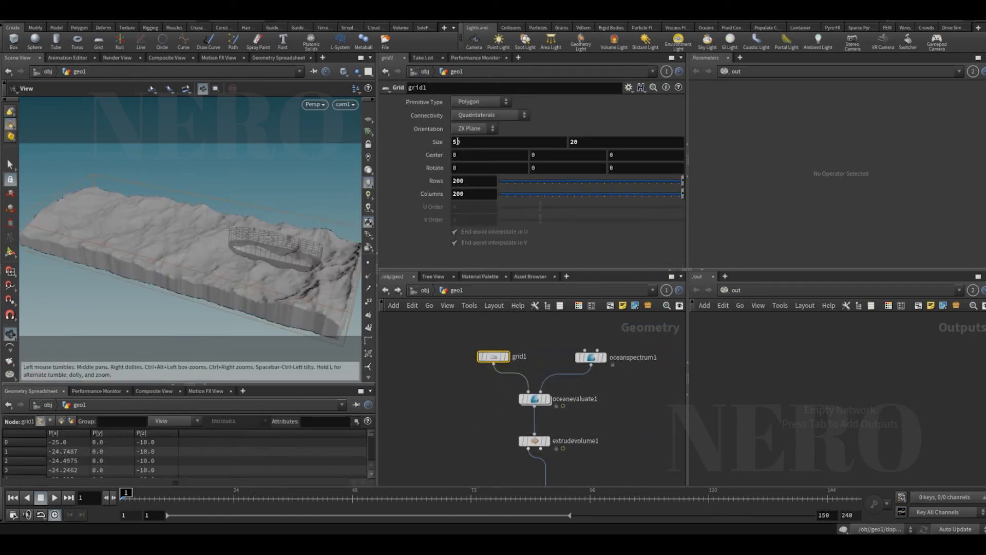
right_click(456, 142)
left_click(491, 207)
left_click(385, 290)
right_click(464, 201)
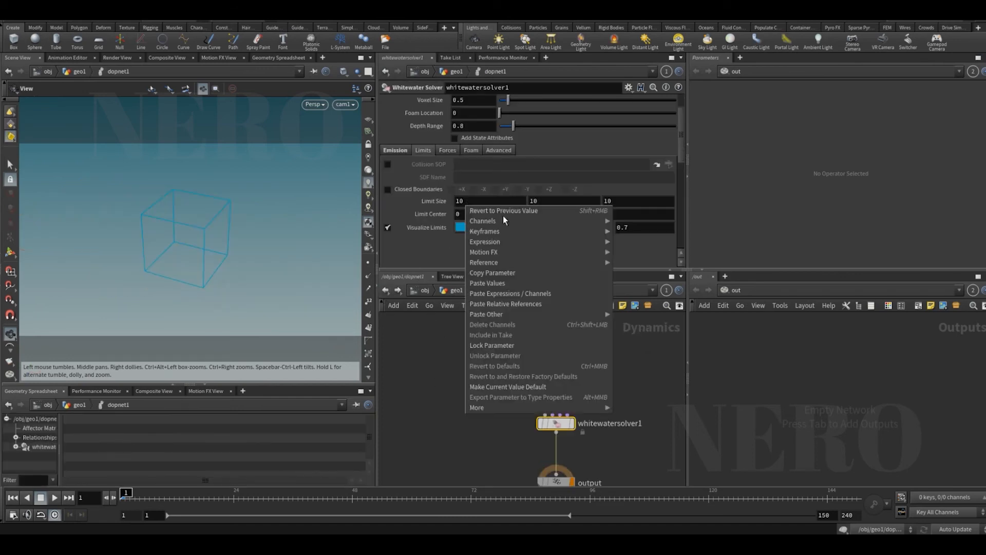
left_click(515, 301)
Link the Whitewater Solver's Z Limit Size to grid1's second Size value with a relative reference.
left_click(384, 290)
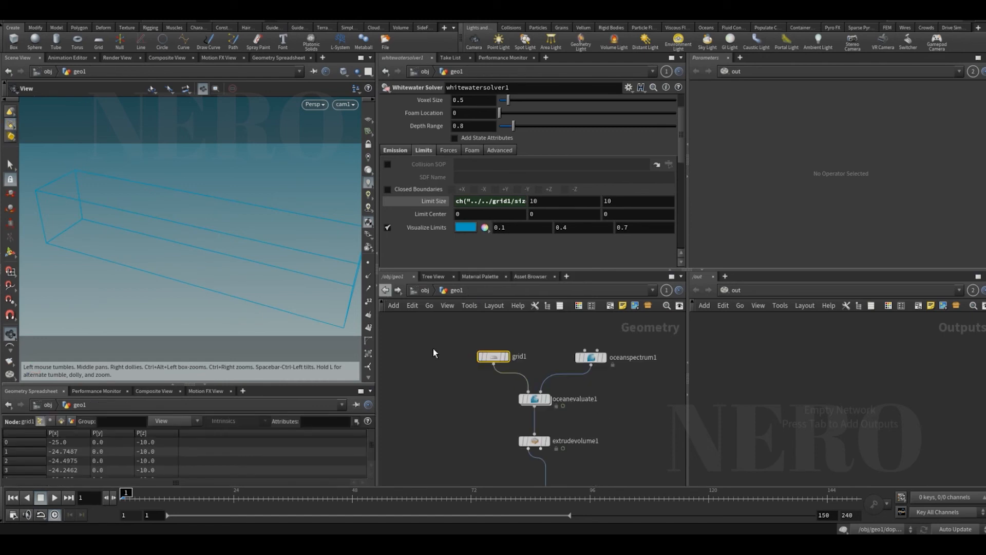
left_click(451, 348)
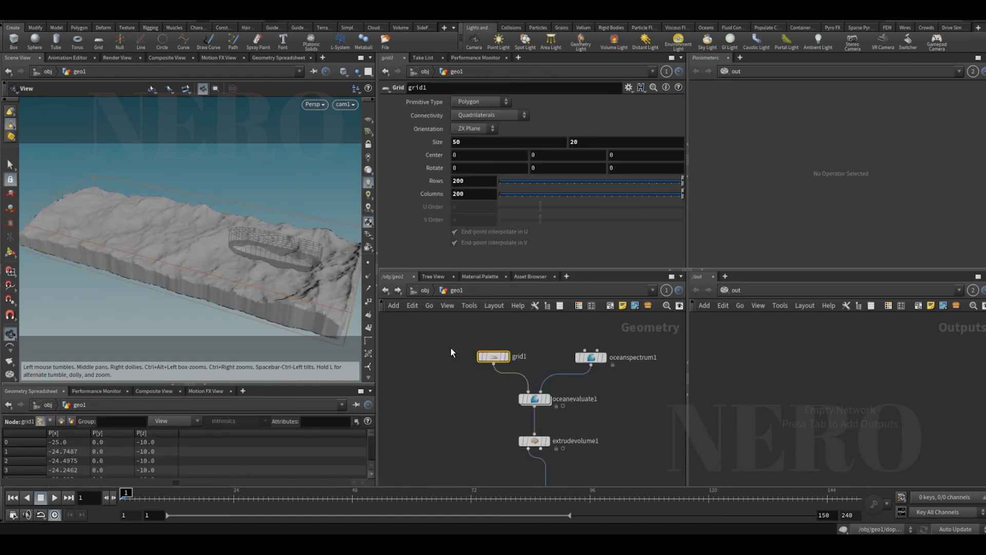
right_click(594, 148)
key("Escape")
left_click(400, 290)
right_click(604, 201)
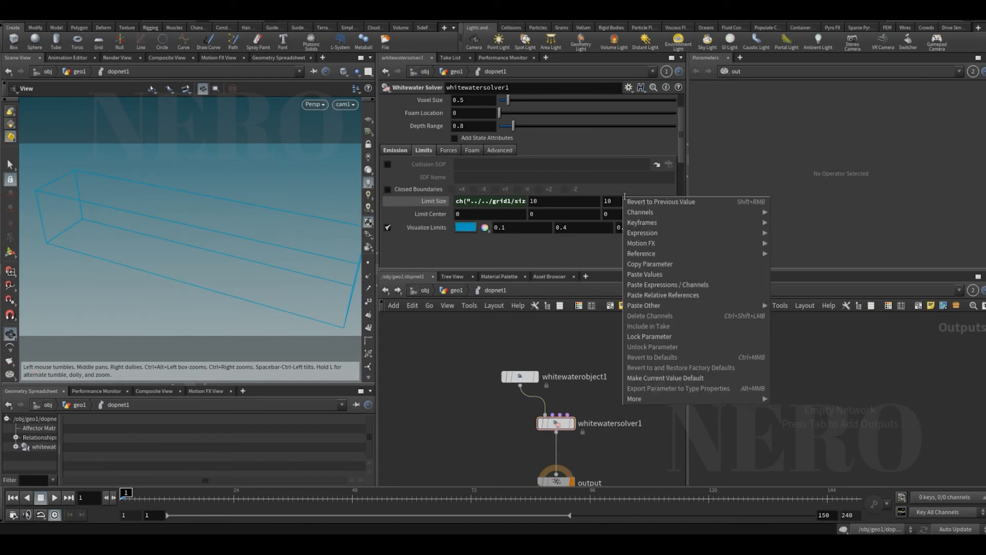
left_click(655, 286)
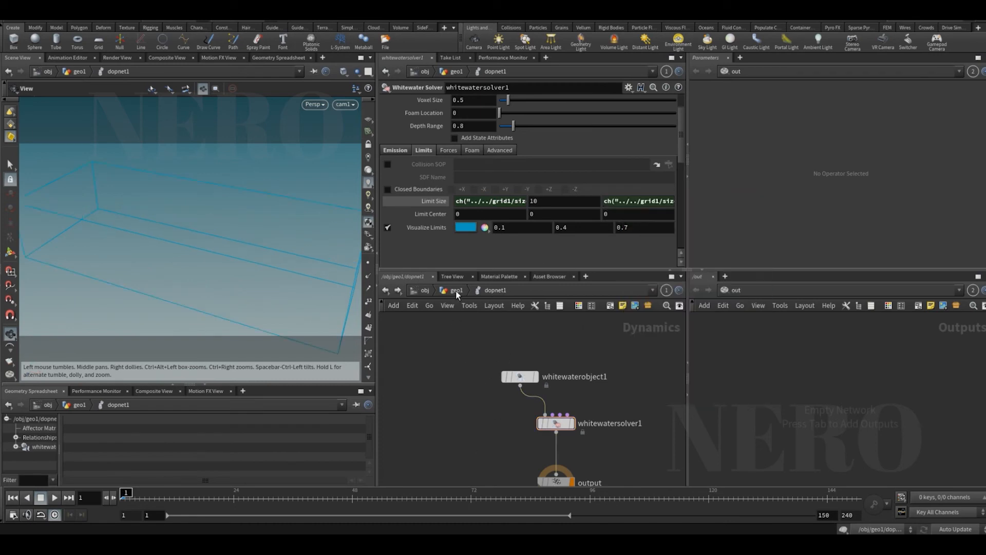
left_click(455, 291)
scroll(456, 408, "down", 2)
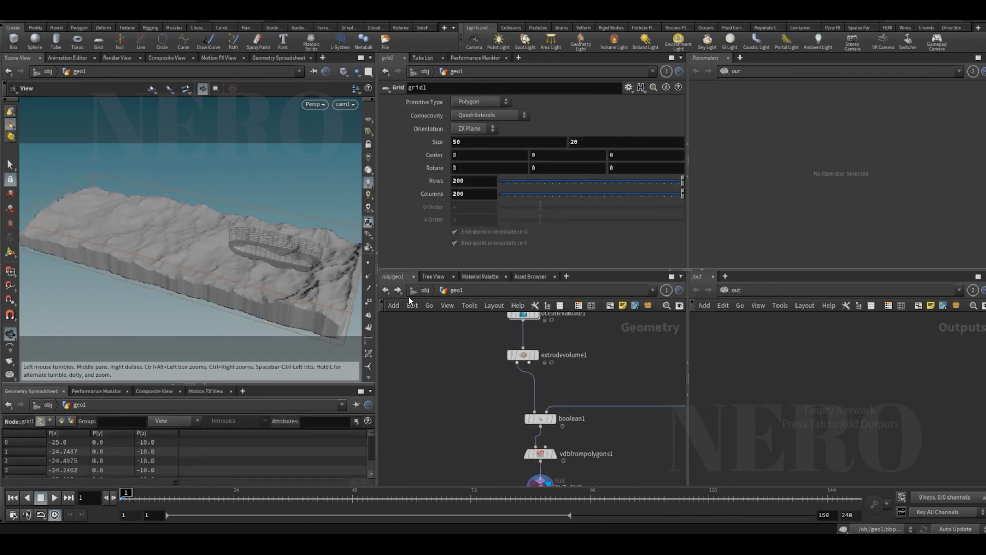
left_click(386, 289)
scroll(486, 439, "down", 2)
left_click_drag(478, 405, 552, 468)
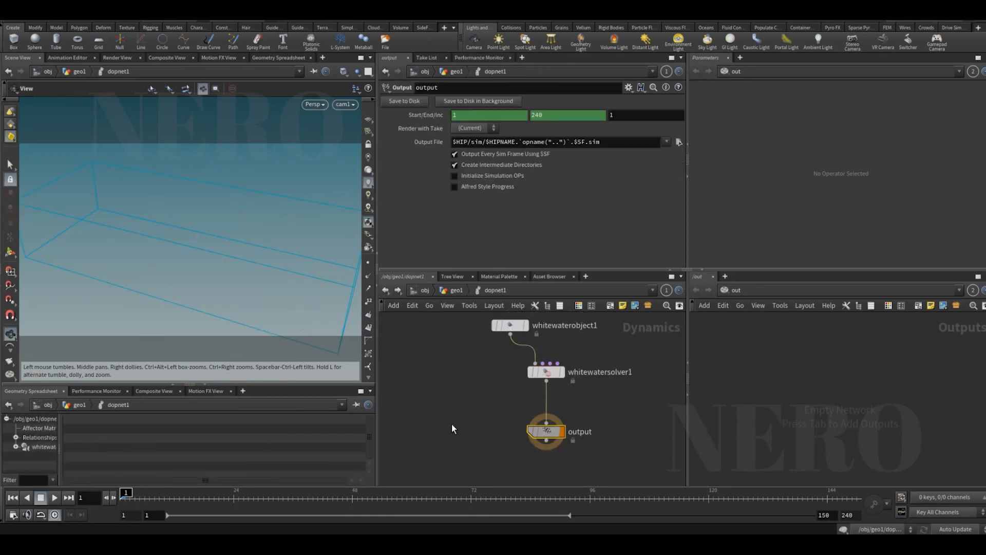
Enable Add State Attributes on the Whitewater Solver.
left_click_drag(499, 394, 548, 364)
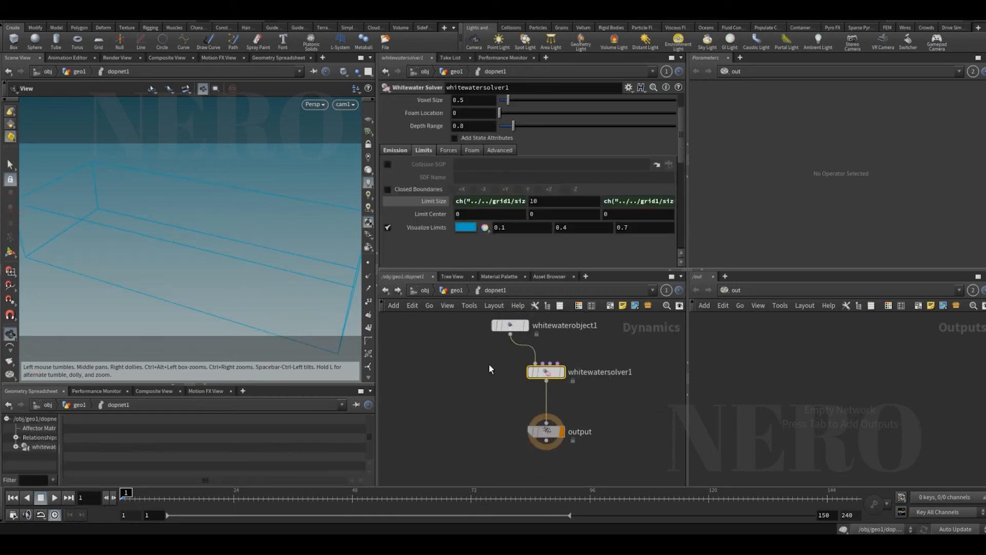
left_click(454, 138)
scroll(436, 343, "up", 2)
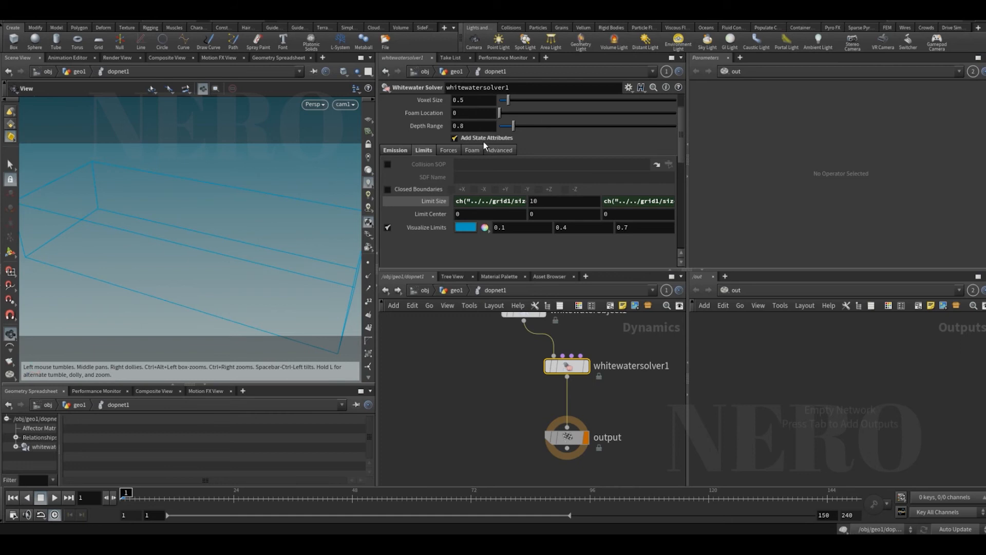
Enable Color Particles by Depth on the Whitewater Object.
middle_click_drag(545, 352, 541, 399)
left_click(518, 356)
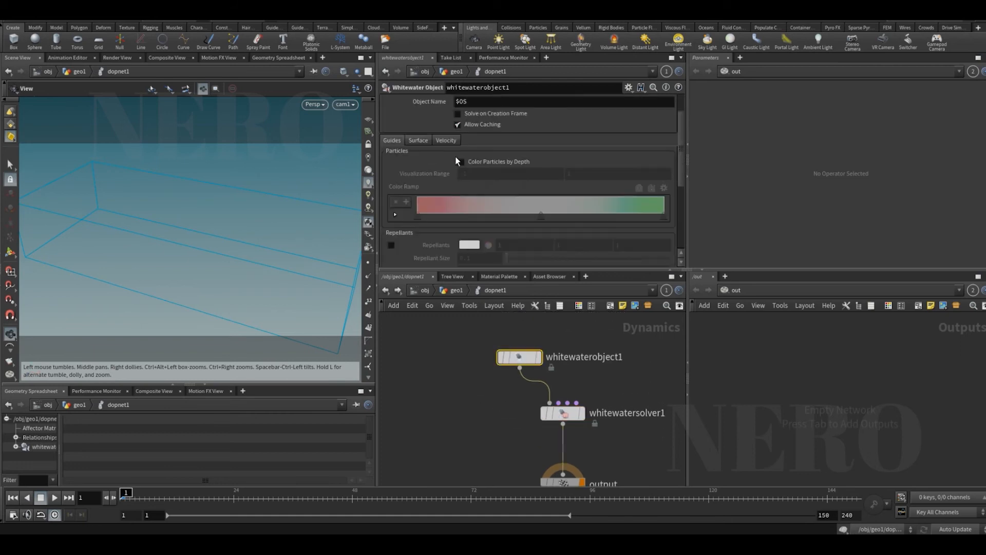
left_click(485, 161)
scroll(485, 378, "down", 2)
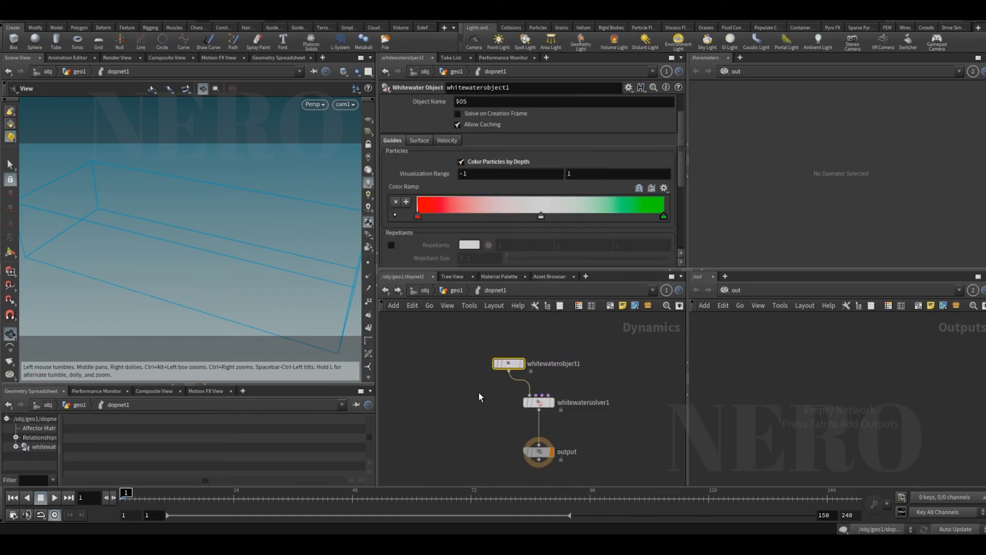
Simulate the whitewater up to frame 15 and inspect the particles emitted around the hull over the early frames.
middle_click_drag(483, 429, 476, 407)
left_click_drag(506, 407, 552, 425)
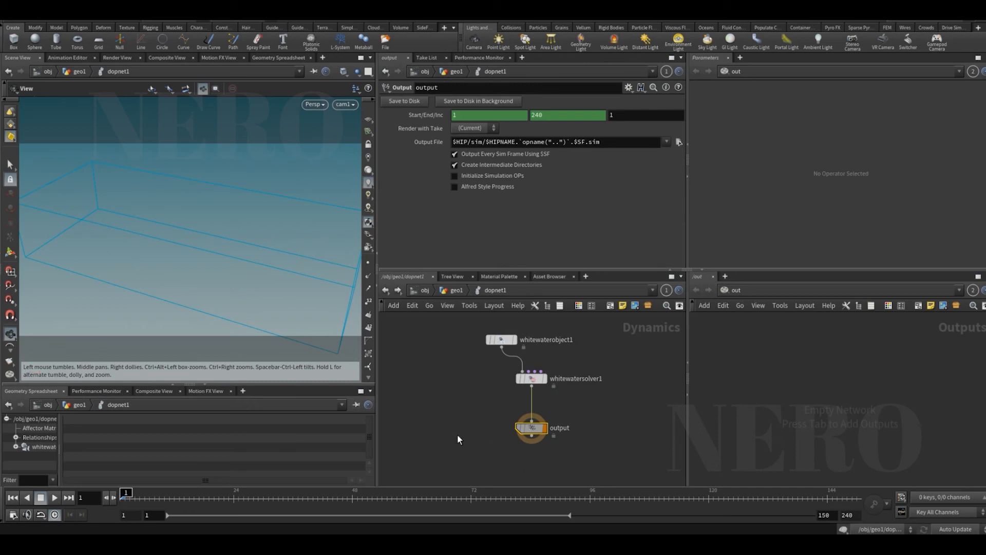
left_click(188, 498)
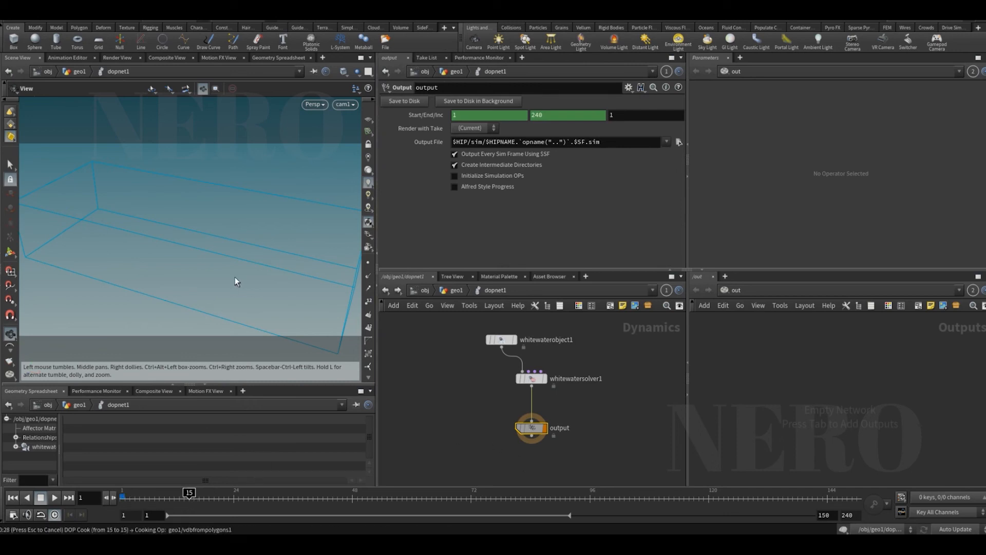
left_click_drag(234, 277, 245, 264)
scroll(244, 264, "up", 4)
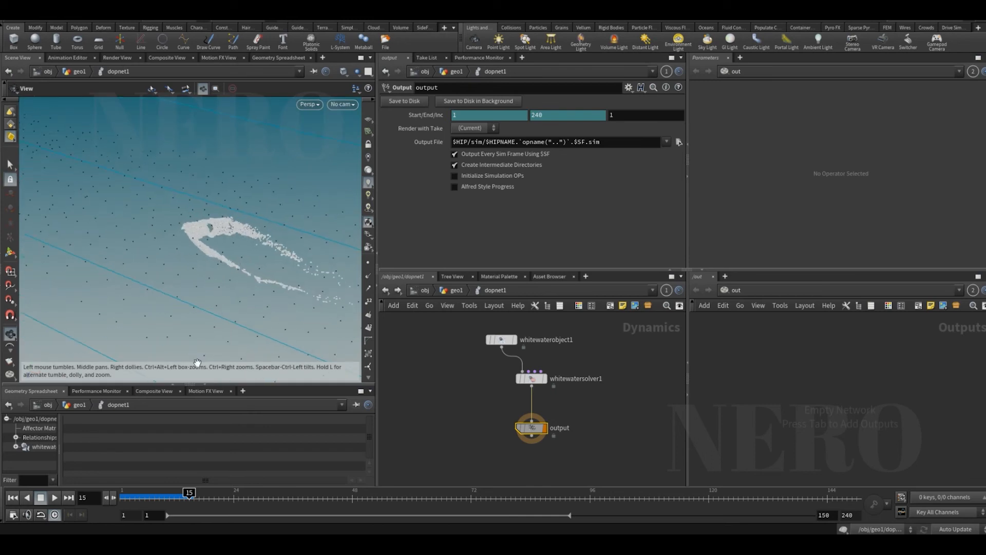
left_click_drag(134, 496, 179, 491)
left_click_drag(242, 255, 251, 280)
Return to geo1 and display the ship hull's trail1 node.
left_click(531, 378)
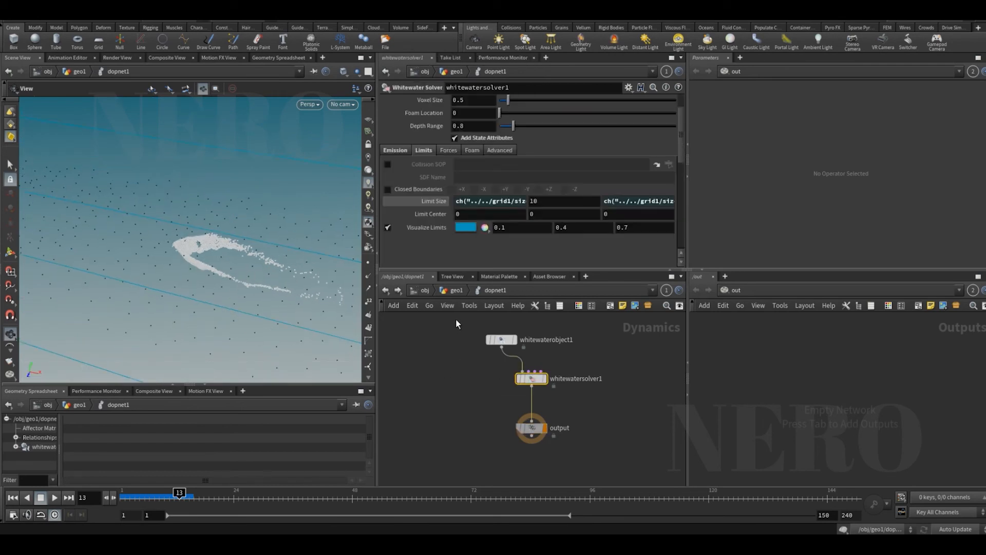
left_click(457, 290)
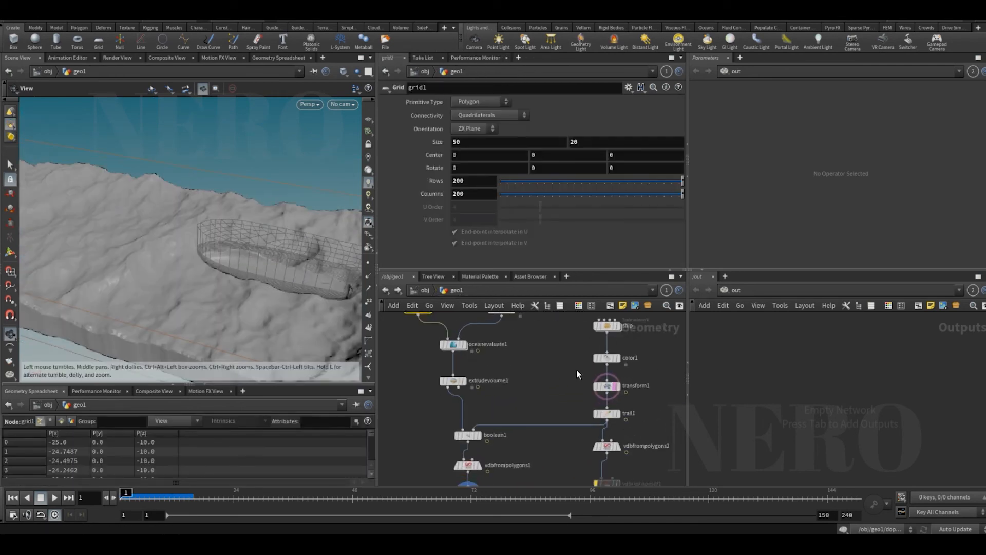
left_click(600, 386)
scroll(512, 394, "down", 1)
middle_click_drag(565, 399, 496, 373)
left_click_drag(295, 274, 285, 283)
middle_click_drag(494, 369, 441, 329)
scroll(486, 368, "up", 2)
left_click_drag(448, 356, 564, 382)
left_click(522, 369)
Branch a new Null off the output of trail1, beside vdbfrompolygons2.
left_click(532, 375)
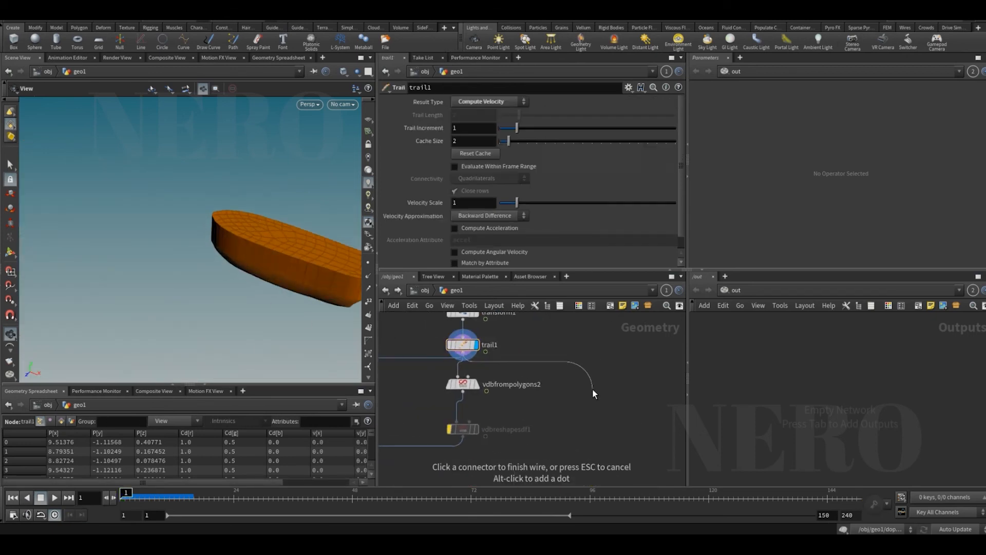
key("Tab")
type("nu")
key("Return")
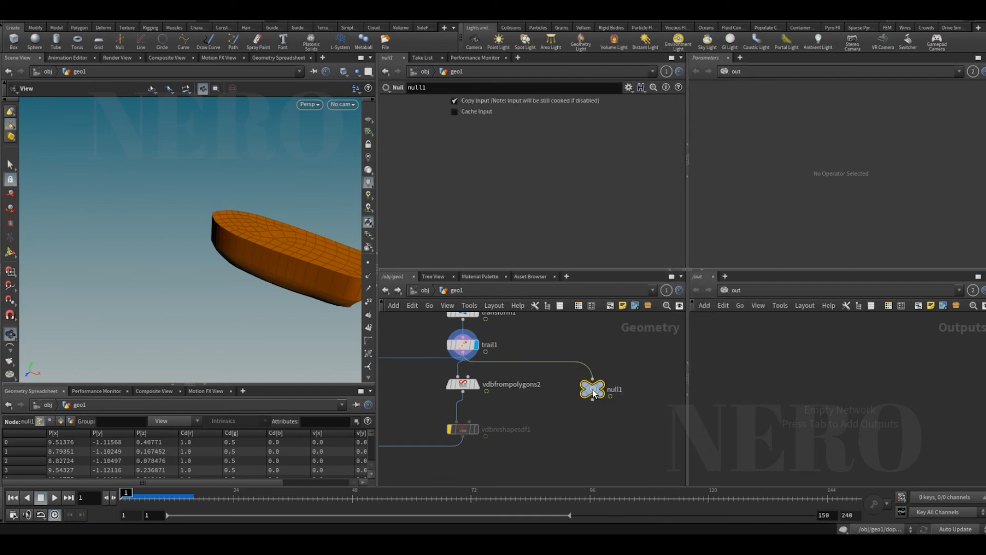
Rename the new Null beside vdbfrompolygons2 as OUT_collider and colour the node dark purple.
left_click(599, 385)
left_click_drag(594, 392, 601, 386)
double_click(622, 384)
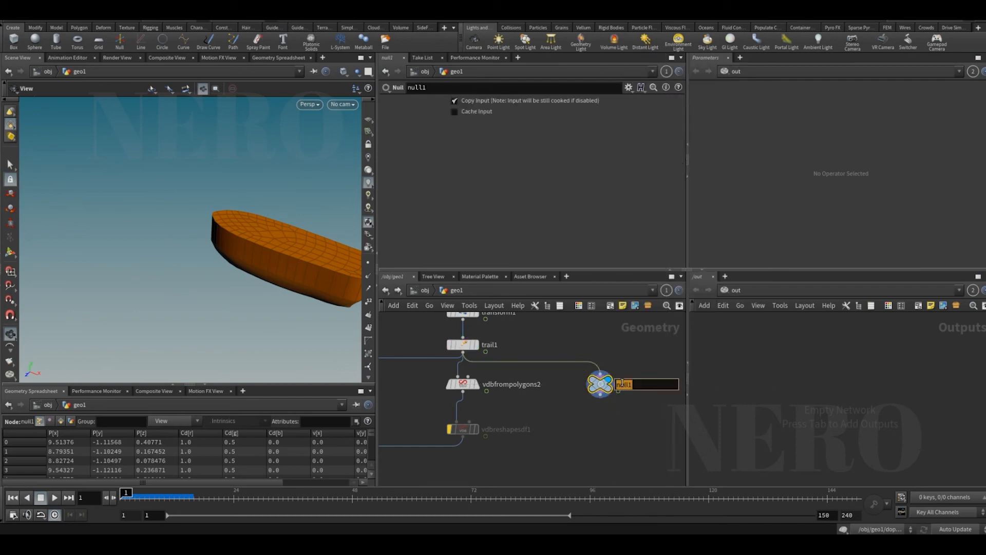
type("ou")
type("T_collider")
key("Return")
key("c")
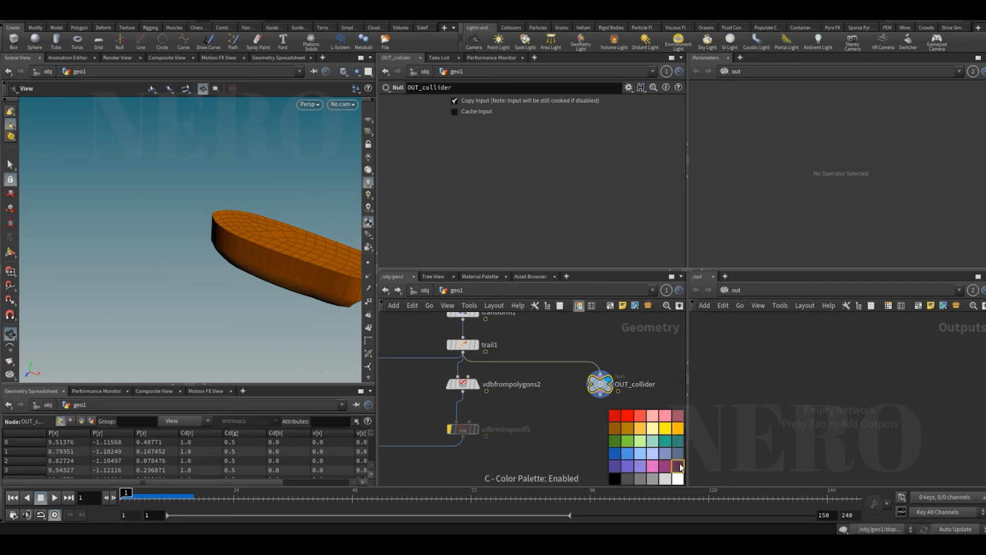
key("c")
Enable the Collision SOP limit on whitewatersolver1 inside dopnet1 and reference /obj/geo1/OUT_collider in it.
key("ctrl+c")
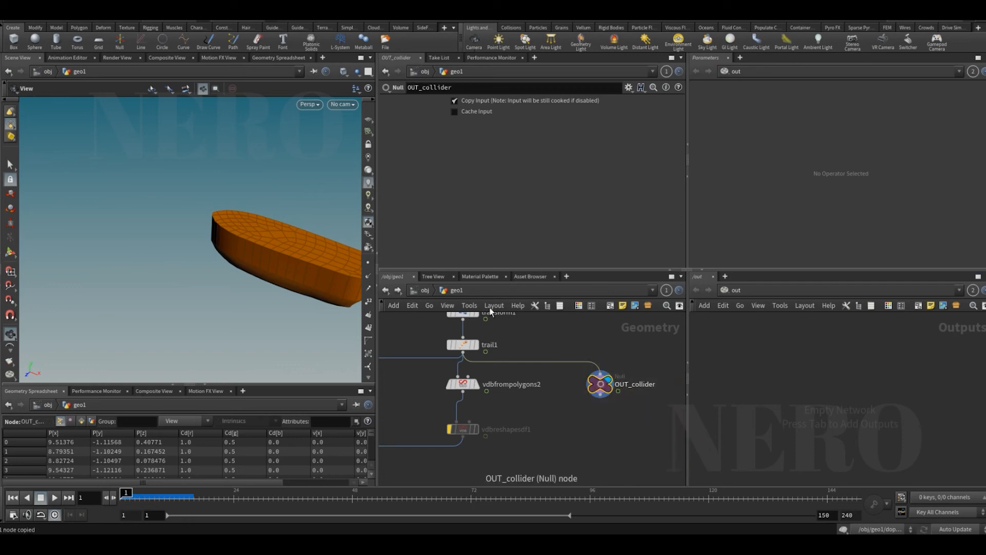
left_click(397, 291)
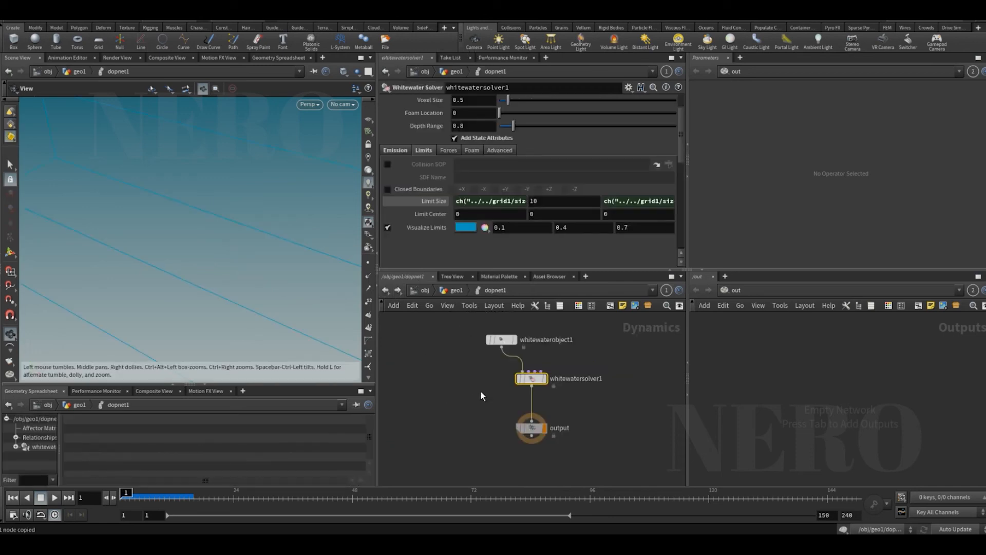
left_click(387, 165)
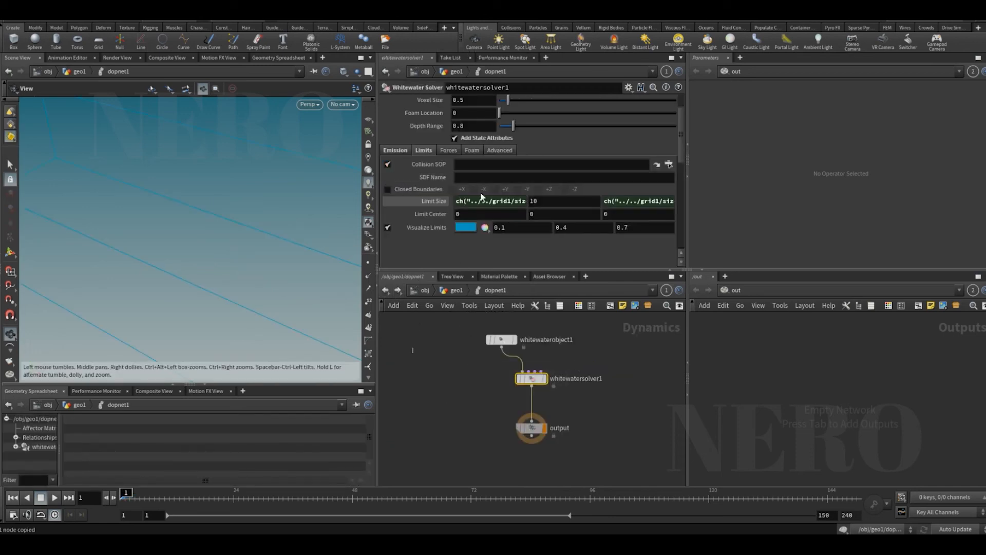
left_click(480, 165)
key("ctrl+v")
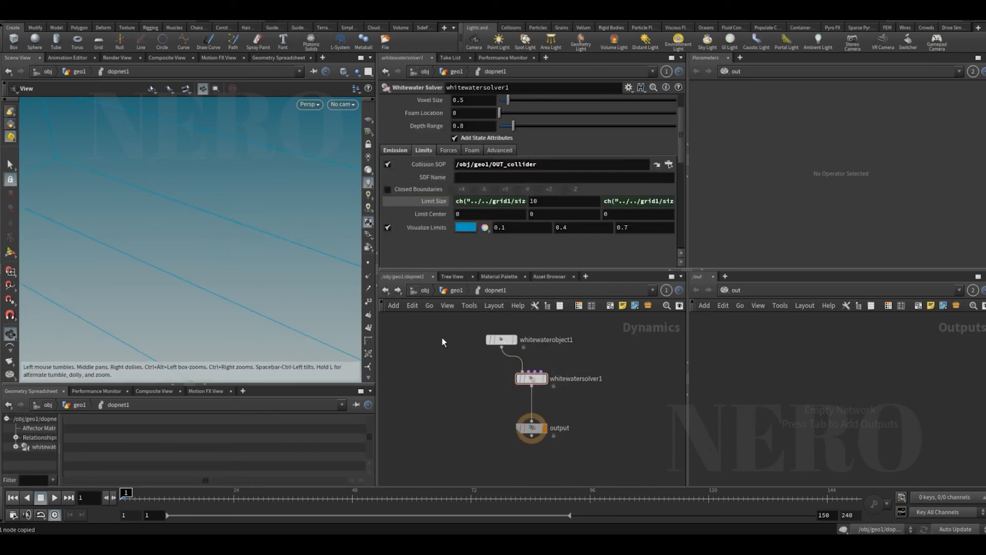
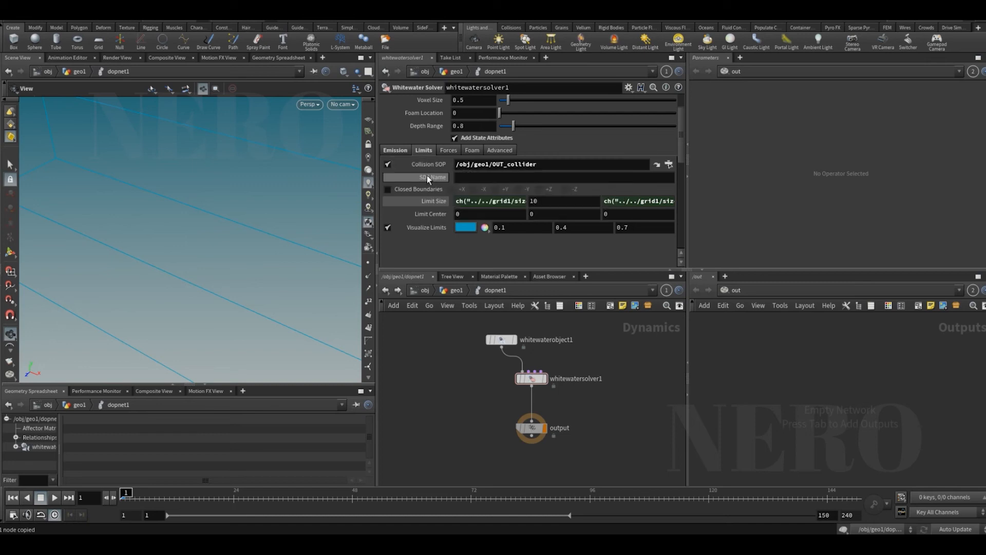
left_click_drag(582, 165, 456, 165)
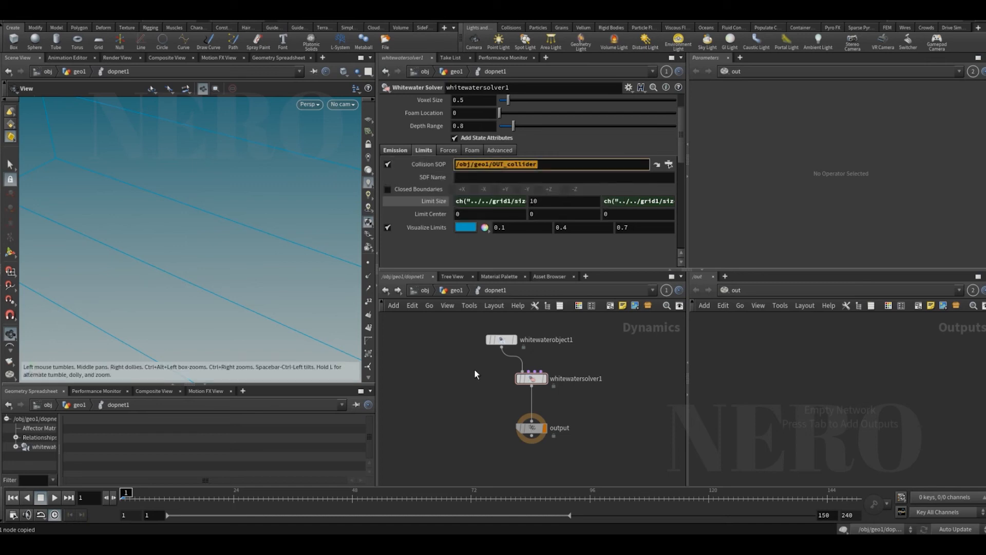
left_click(467, 380)
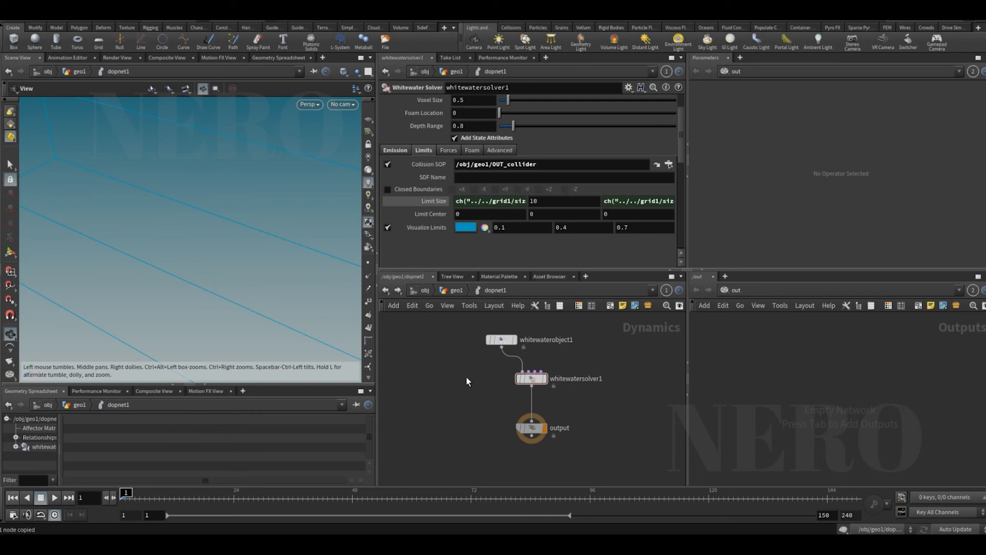
Resimulate the whitewater up to frame 15 with the collider active and inspect the particles.
left_click(187, 497)
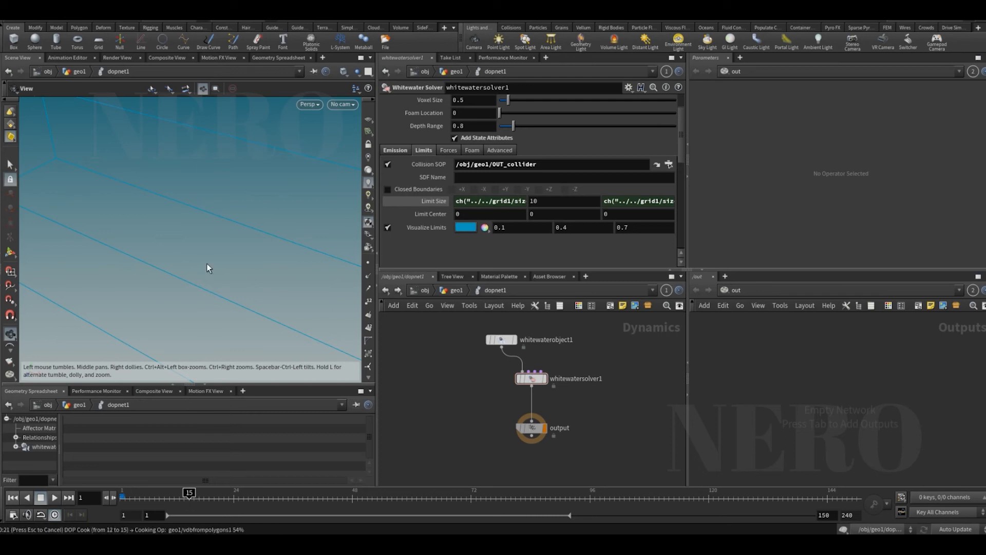
left_click_drag(258, 239, 226, 252)
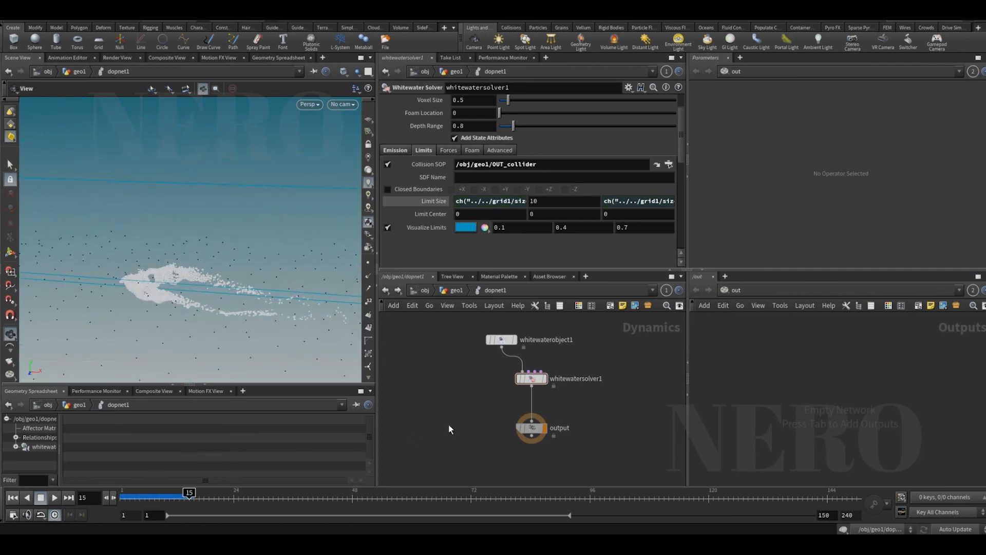
Return to geo1 and place a Dop Import node below dopnet1.
key("u")
middle_click_drag(433, 452, 547, 413)
scroll(548, 413, "down", 4)
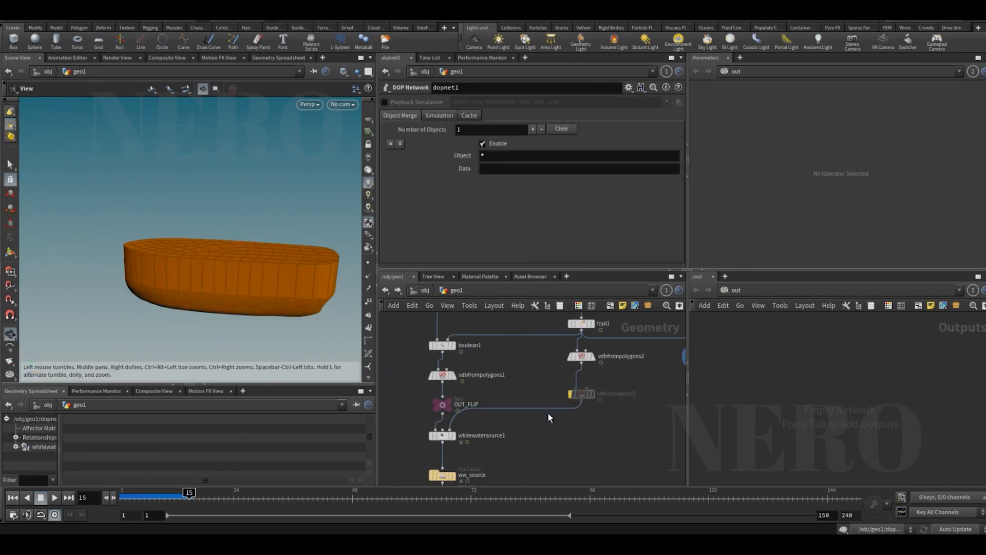
middle_click_drag(484, 469, 506, 420)
scroll(507, 420, "up", 3)
left_click(531, 374)
key("ctrl+z")
key("Tab")
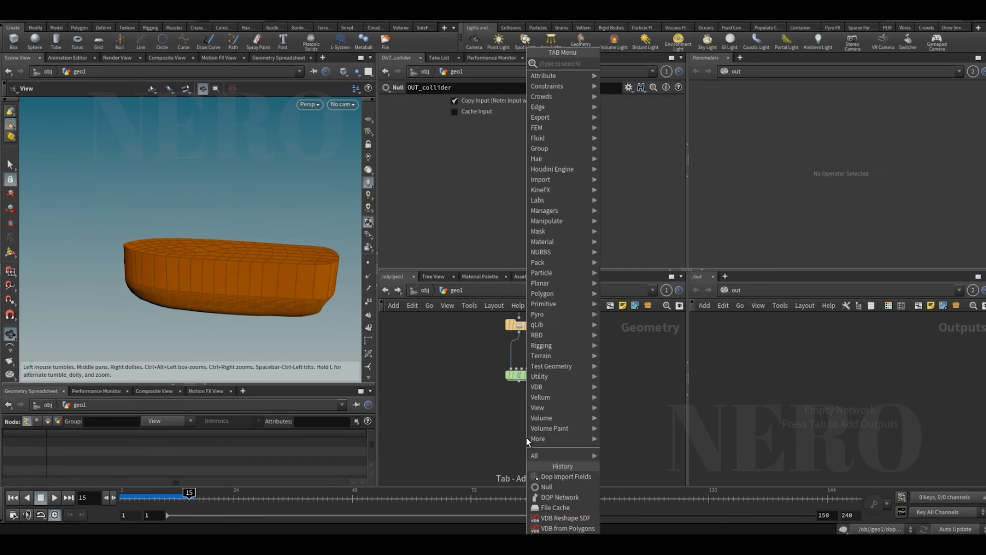
type("dop")
key("Down")
key("Return")
left_click(526, 436)
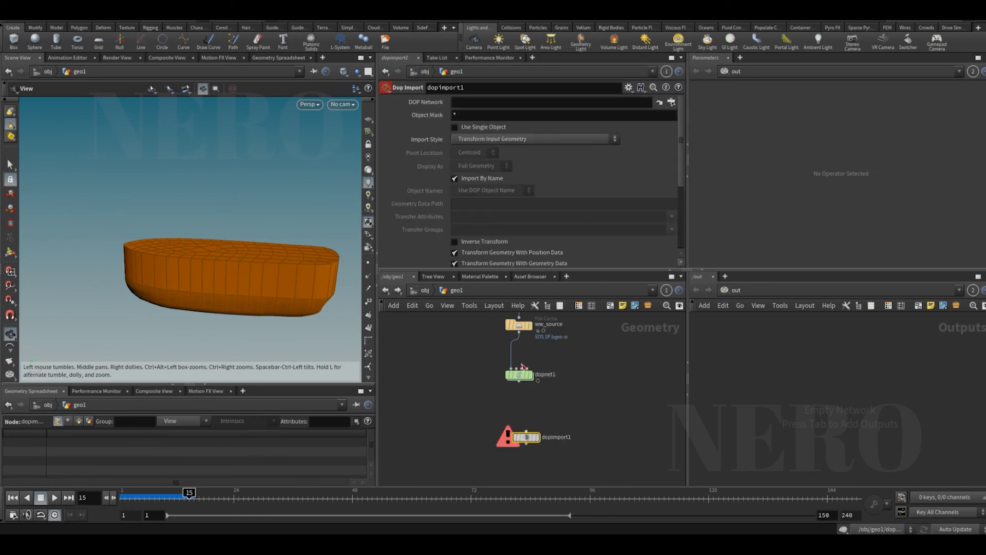
Set the Dop Import to ../dopnet1 with object mask whit* and Fetch Geometry from DOP Network, and display it.
left_click_drag(520, 374, 493, 102)
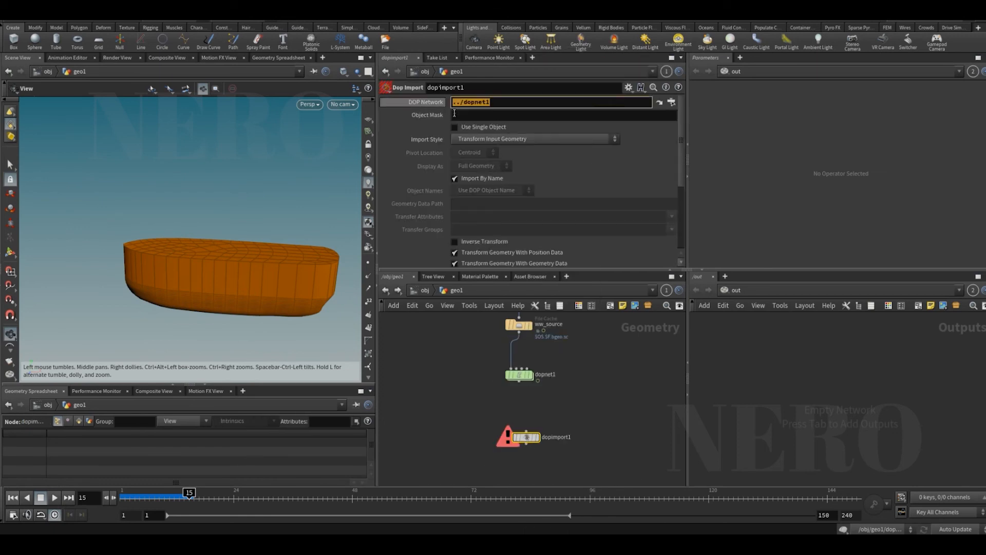
left_click(476, 112)
type("w")
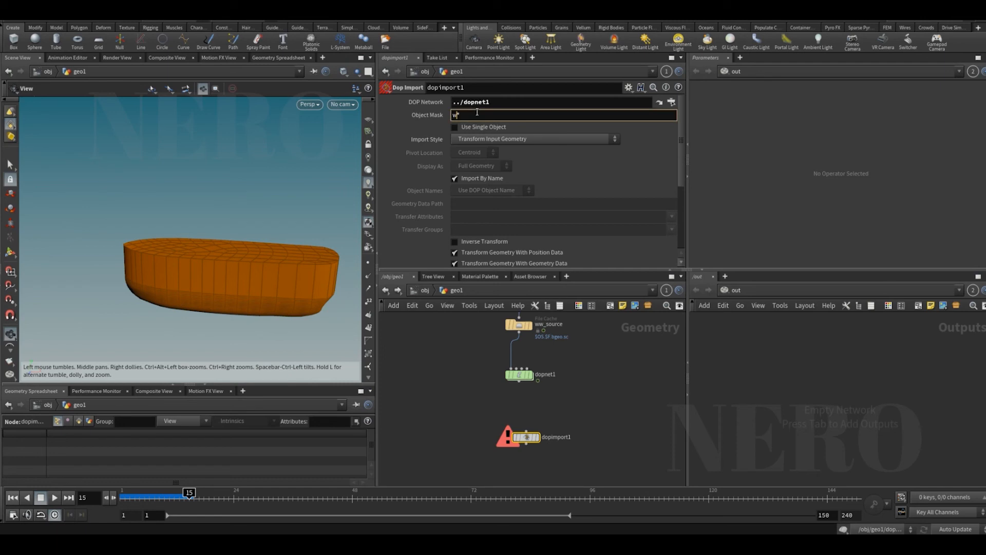
type("hit")
key("Return")
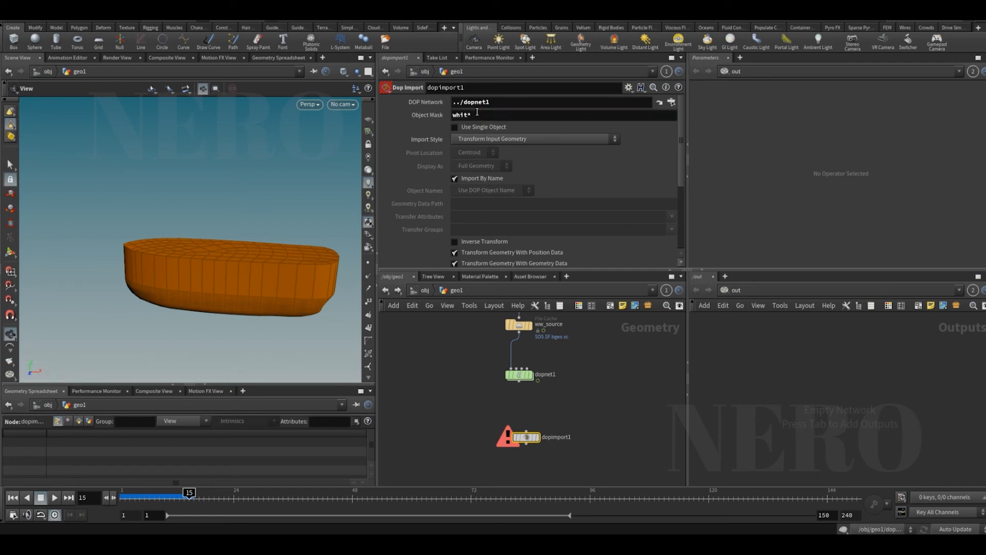
left_click(477, 140)
left_click(477, 161)
left_click(537, 437)
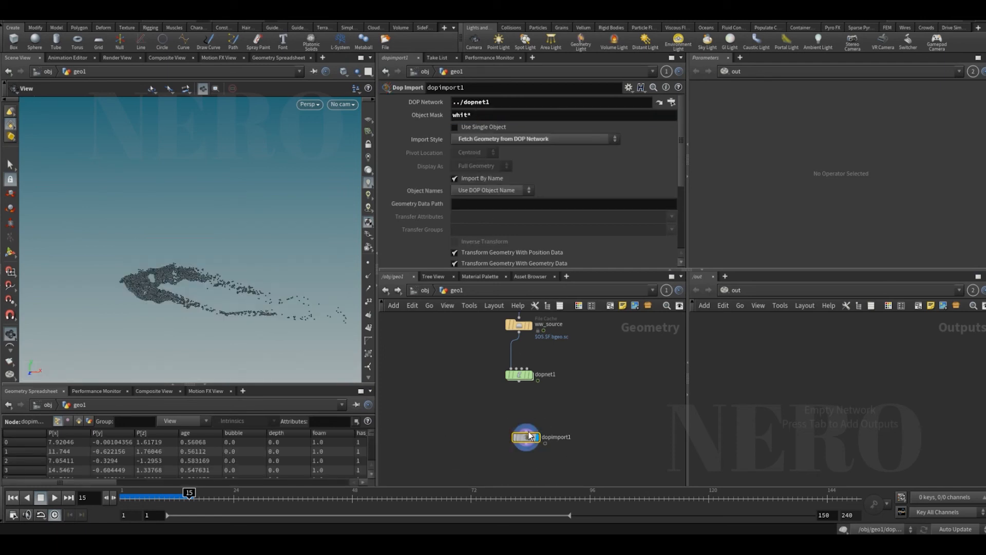
Show the OUT_collider hull in the viewport together with the imported whitewater particles.
key("h")
mouse_move(575, 382)
middle_mouse_down()
mouse_move(562, 425)
mouse_move(591, 417)
middle_mouse_up()
left_click(590, 392)
key("shift+w")
left_click_drag(272, 241, 237, 268)
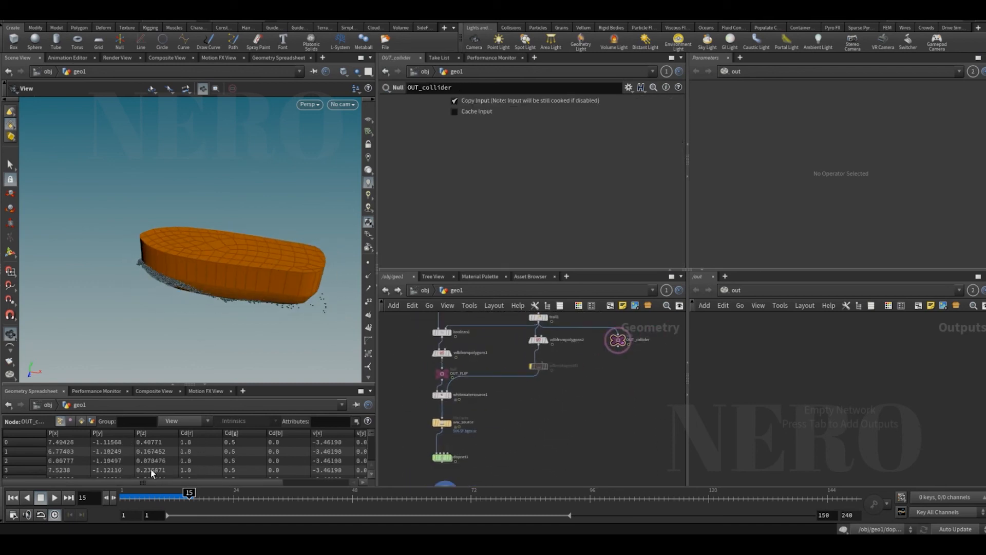
Inspect the particles against the hull at frame 12, simulate to frame 33, and check frame 29.
left_click_drag(189, 494, 169, 494)
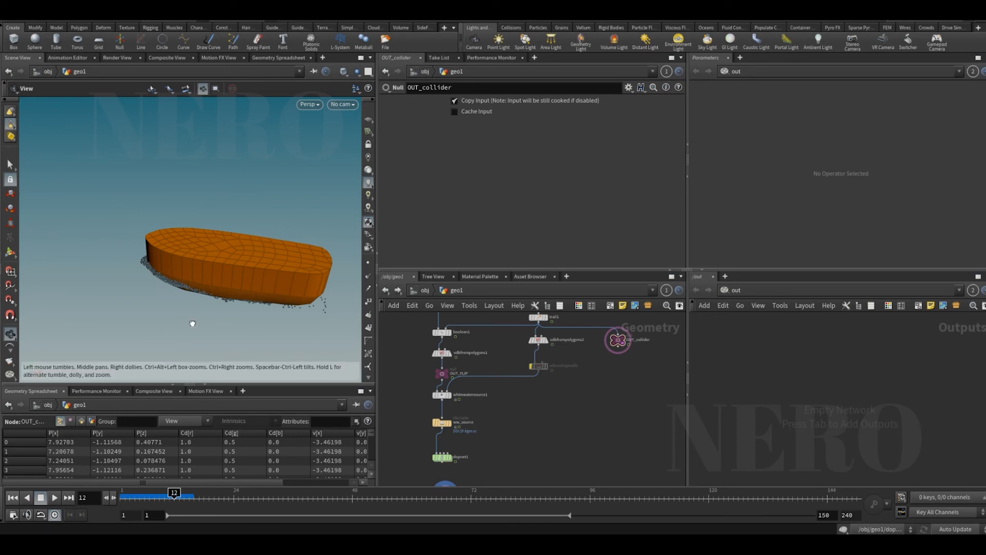
mouse_move(191, 321)
left_mouse_down()
mouse_move(253, 278)
mouse_move(179, 273)
mouse_move(128, 288)
mouse_move(211, 294)
mouse_move(205, 267)
mouse_move(275, 283)
mouse_move(251, 311)
mouse_move(271, 328)
left_mouse_up()
scroll(230, 277, "up", 3)
left_click(278, 499)
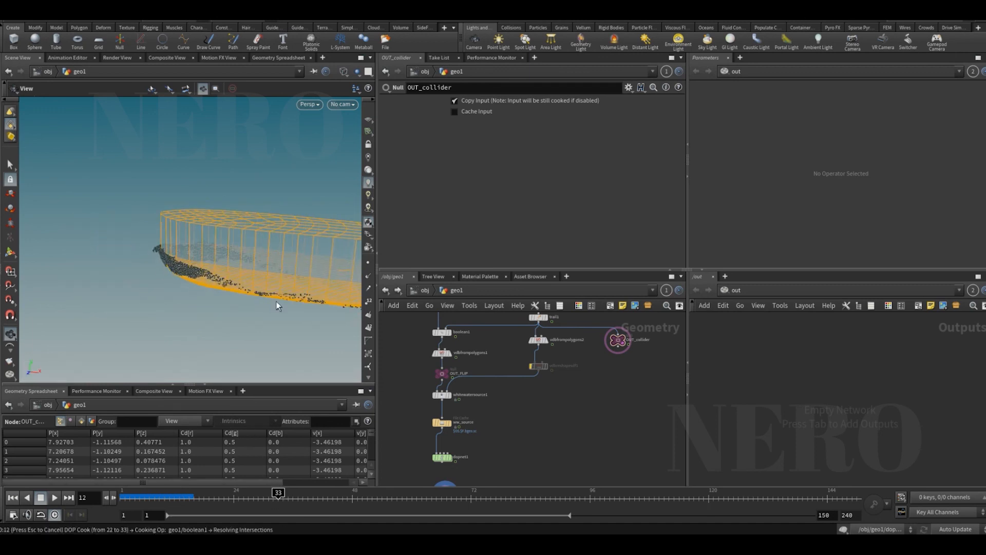
left_click_drag(258, 496, 268, 496)
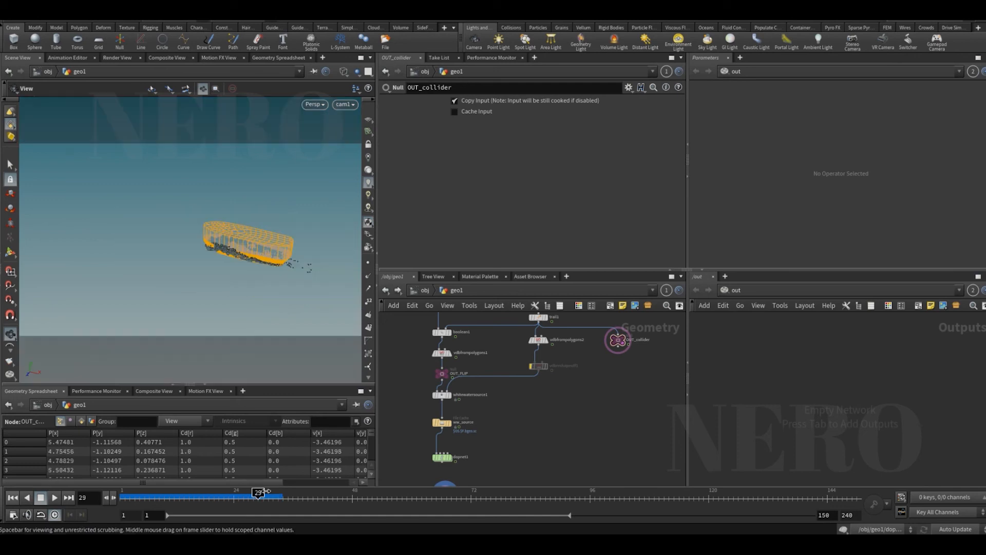
mouse_move(269, 234)
left_mouse_down()
mouse_move(266, 246)
mouse_move(253, 224)
mouse_move(277, 264)
mouse_move(241, 241)
mouse_move(267, 241)
left_mouse_up()
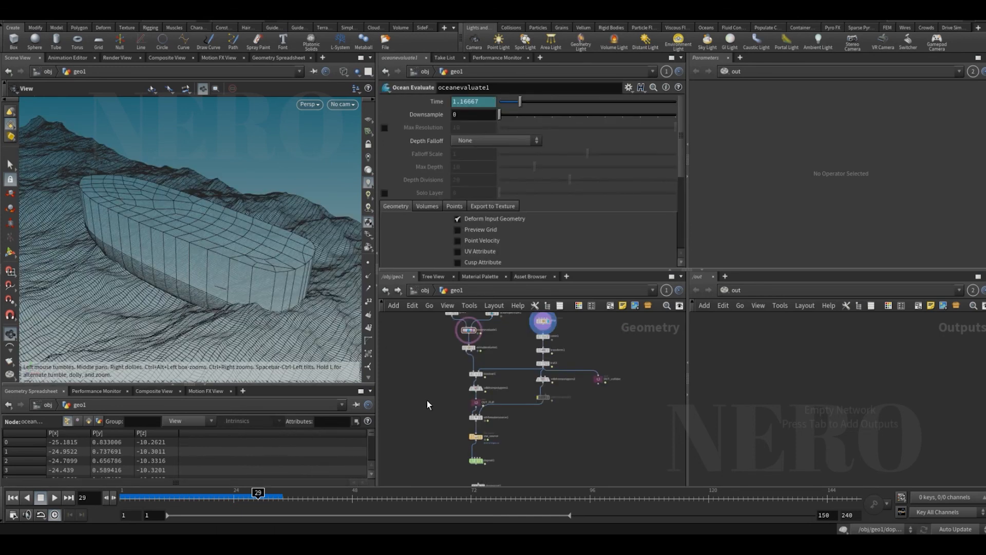
Display dopimport1 with the ocean surface and OUT_collider at frame 29 and examine the whitewater around the hull in wireframe.
key("shift+w")
middle_click_drag(426, 446, 422, 387)
scroll(434, 415, "up", 3)
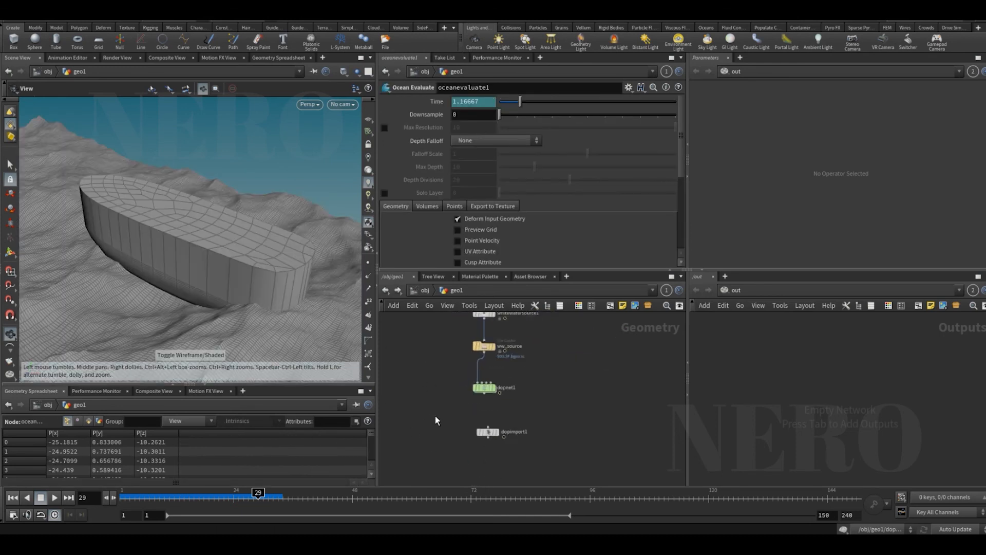
left_click(497, 432)
left_click_drag(259, 324, 271, 267)
scroll(270, 267, "down", 2)
middle_click_drag(618, 345, 587, 396)
left_click_drag(585, 393, 573, 399)
left_click(611, 354)
middle_click_drag(534, 467, 554, 378)
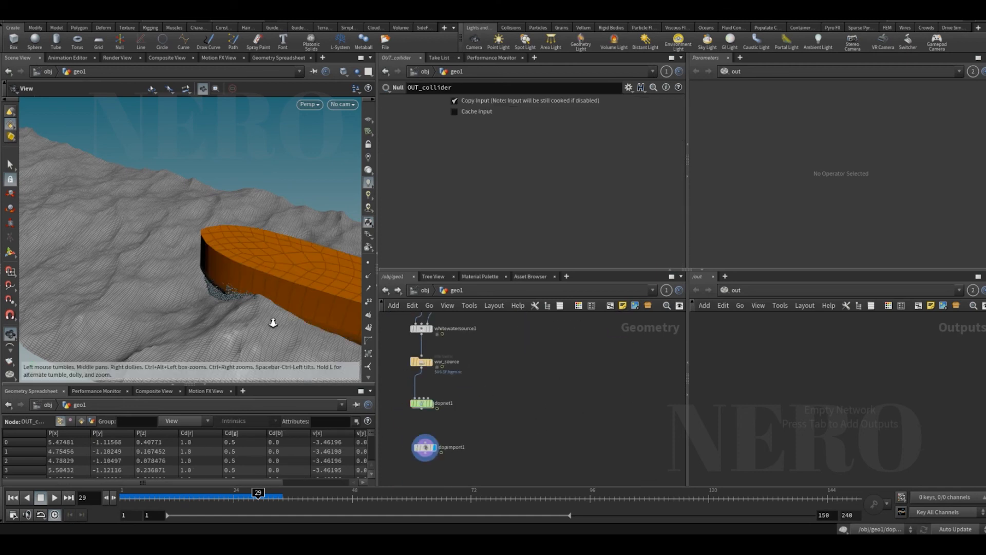
mouse_move(273, 322)
left_mouse_down()
mouse_move(253, 286)
mouse_move(279, 298)
mouse_move(252, 294)
left_mouse_up()
key("shift+w")
scroll(454, 380, "up", 4)
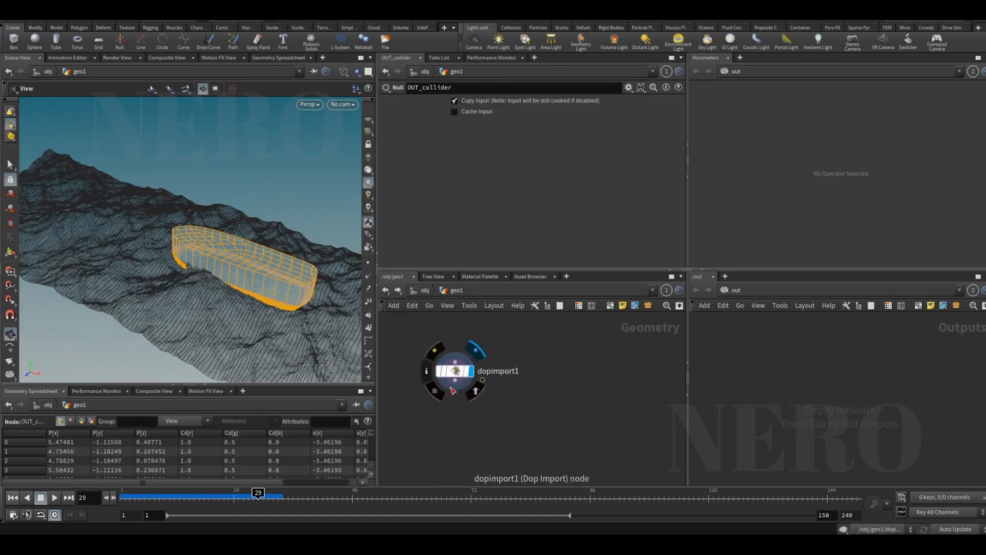
Add a displayed Color node after dopimport1 and set its constant colour to blue (0, 0.5, 1).
left_click(453, 370)
key("Tab")
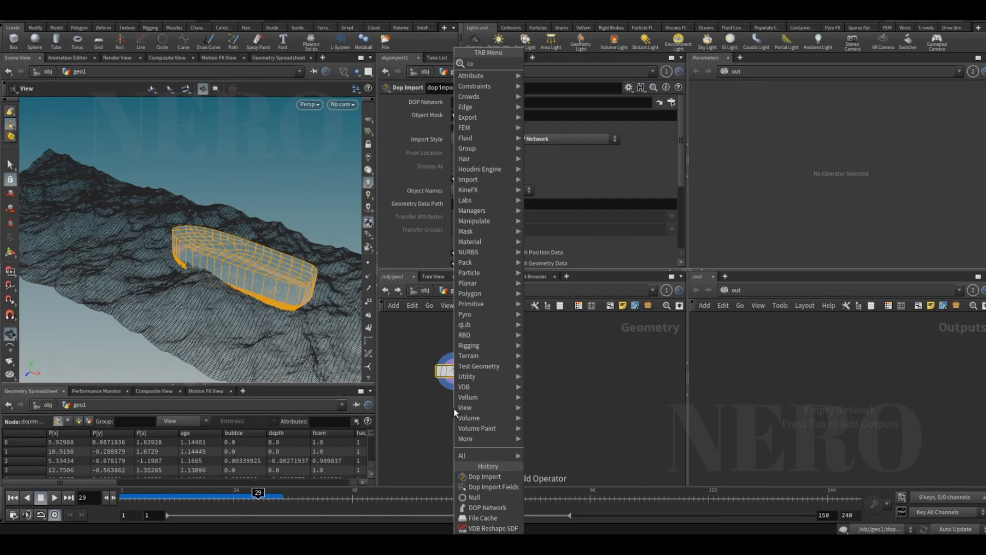
type("color")
key("Return")
left_click(454, 409)
key("r")
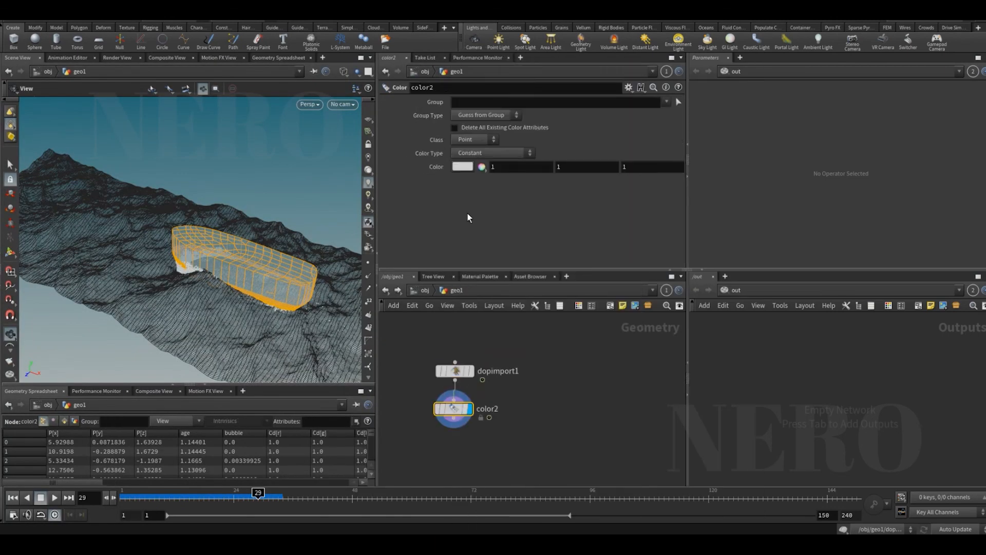
left_click(467, 167)
left_click(539, 102)
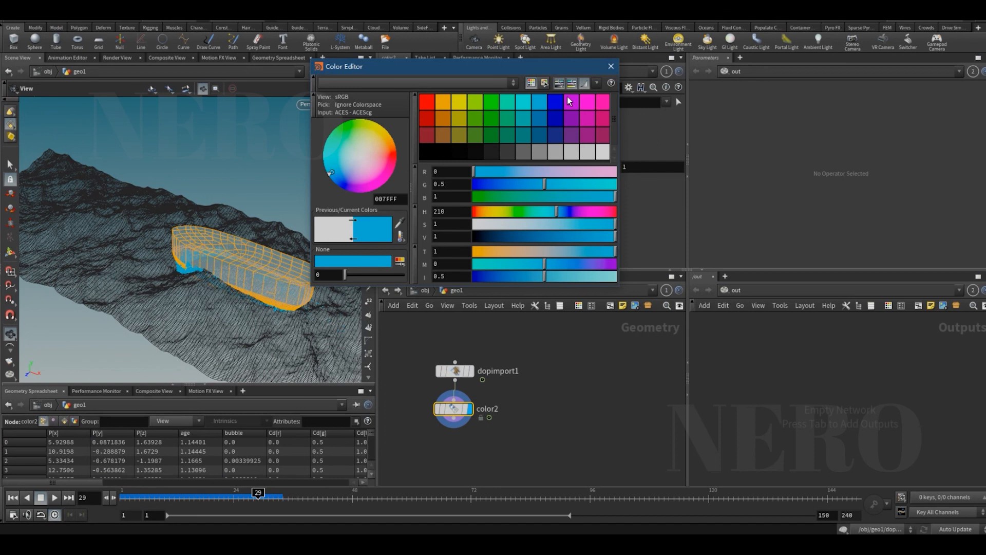
left_click(609, 70)
Examine the blue whitewater around the hull's waterline and scrub through the early simulated frames.
left_click_drag(235, 258, 254, 259)
left_click(555, 425)
left_click_drag(179, 298, 228, 311)
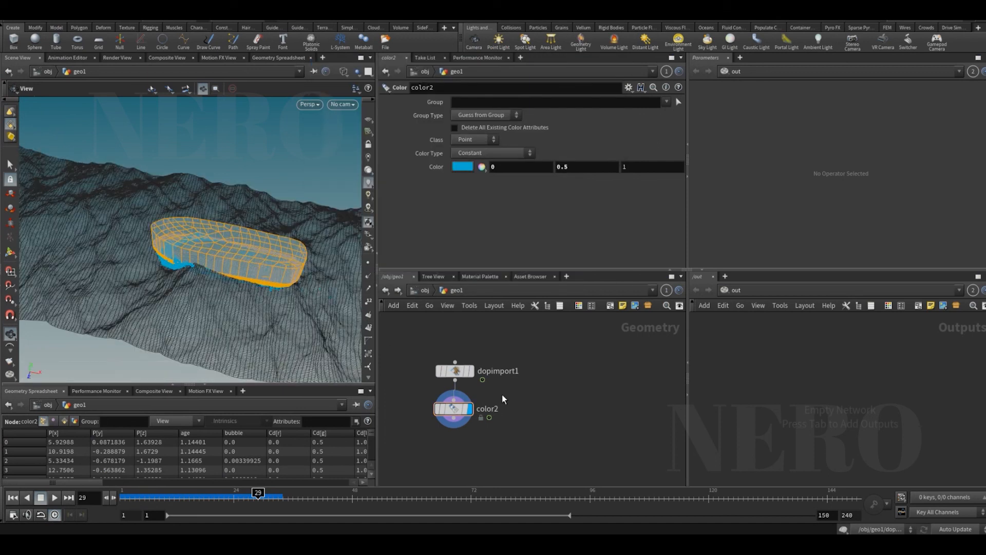
left_click_drag(235, 267, 262, 277)
left_click_drag(130, 496, 276, 491)
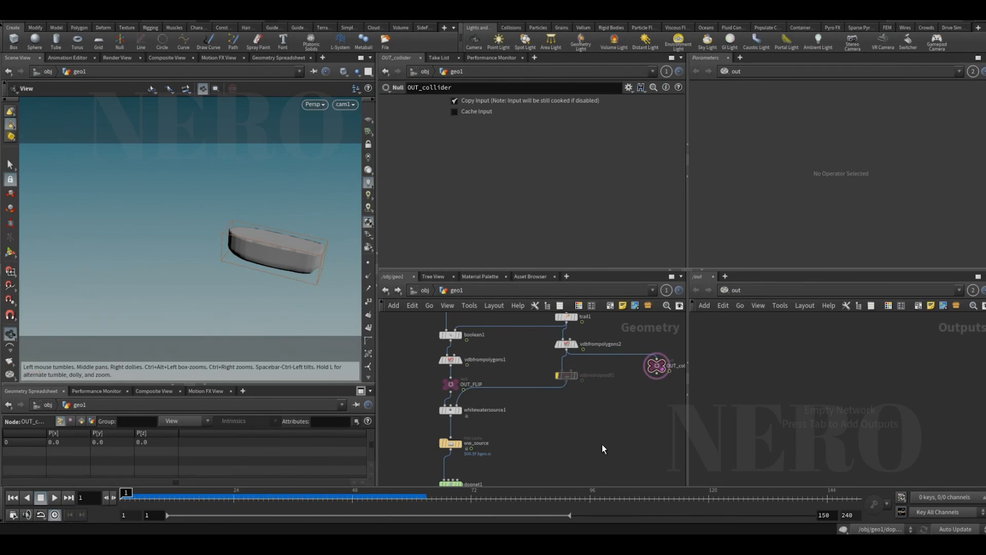
Open dopnet1 and review the Collision SOP and SDF Name settings in whitewatersolver1's limits.
middle_click_drag(563, 438, 582, 419)
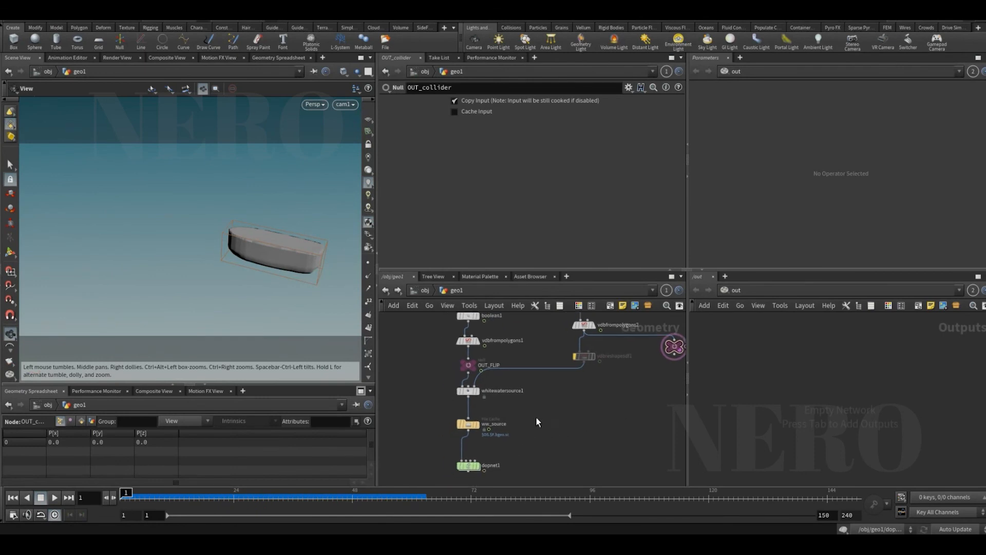
scroll(535, 416, "up", 2)
middle_click_drag(395, 456, 439, 414)
left_click(502, 432)
double_click(498, 431)
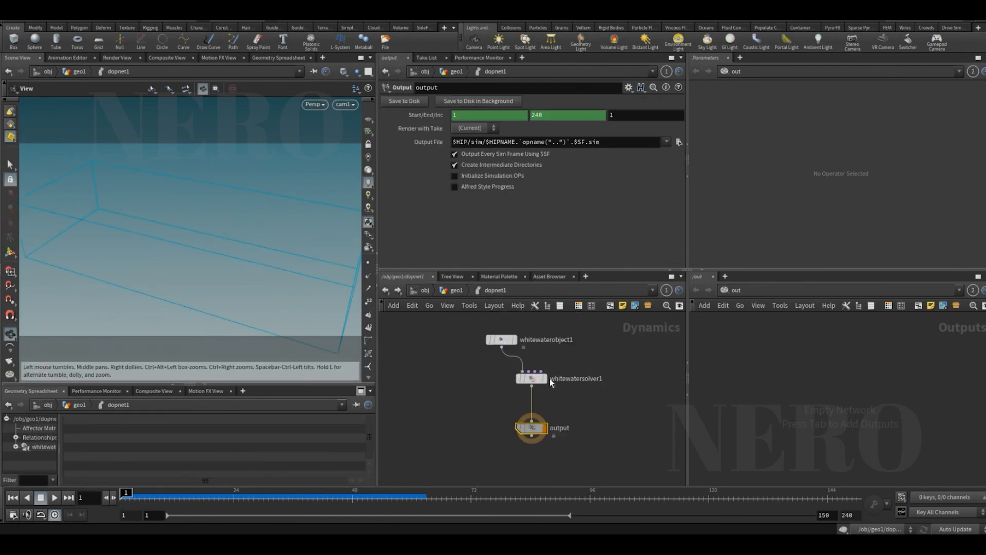
left_click(540, 417)
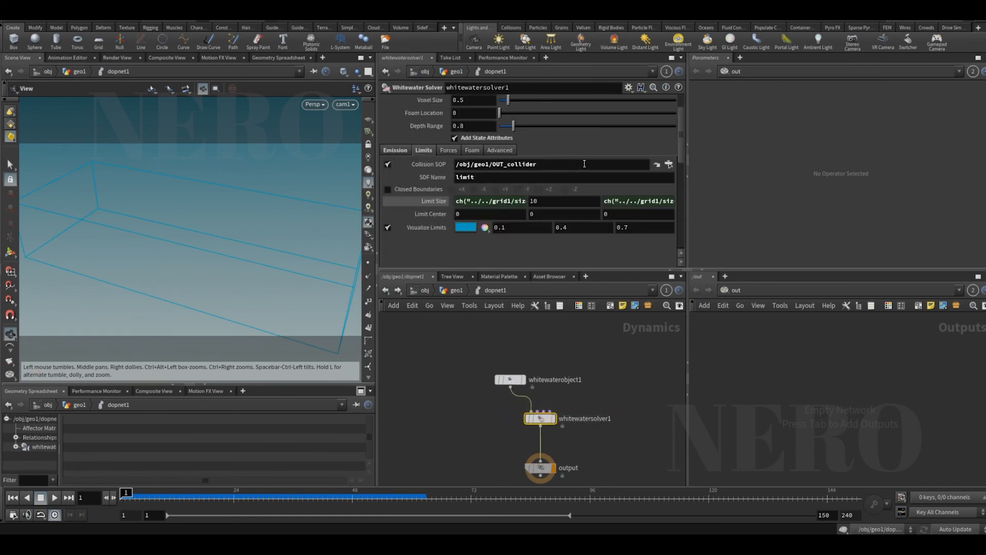
left_click_drag(584, 164, 338, 187)
left_click(467, 381)
left_click_drag(403, 179, 392, 182)
Return to geo1 and examine how OUT_collider is wired to vdbfrompolygons2.
key("u")
scroll(565, 405, "up", 1)
mouse_move(613, 352)
middle_mouse_down()
mouse_move(565, 404)
mouse_move(481, 459)
middle_mouse_up()
scroll(562, 412, "down", 1)
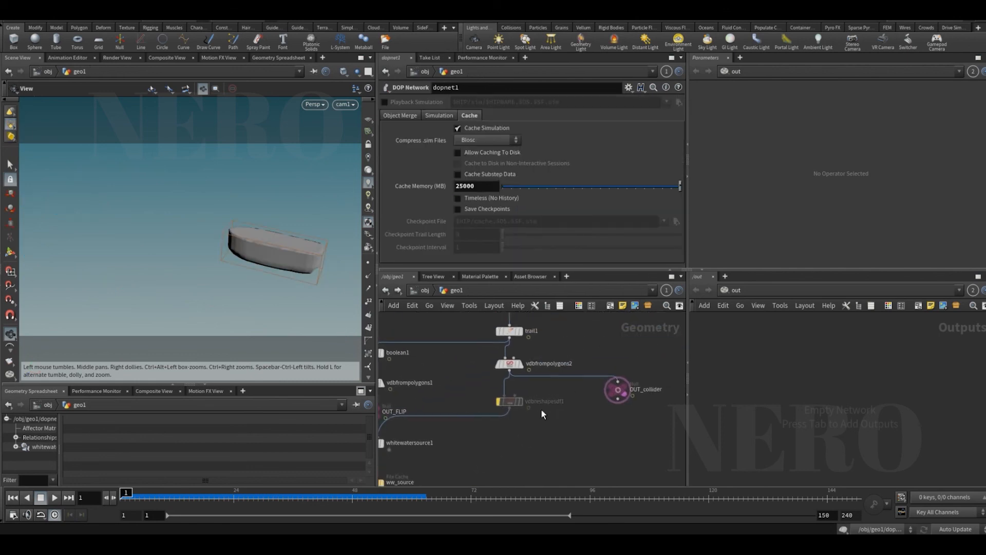
Try feeding OUT_collider directly from trail1 and reconnect its input to vdbfrompolygons2.
scroll(568, 390, "up", 1)
left_click(489, 359)
middle_click_drag(455, 319, 467, 336)
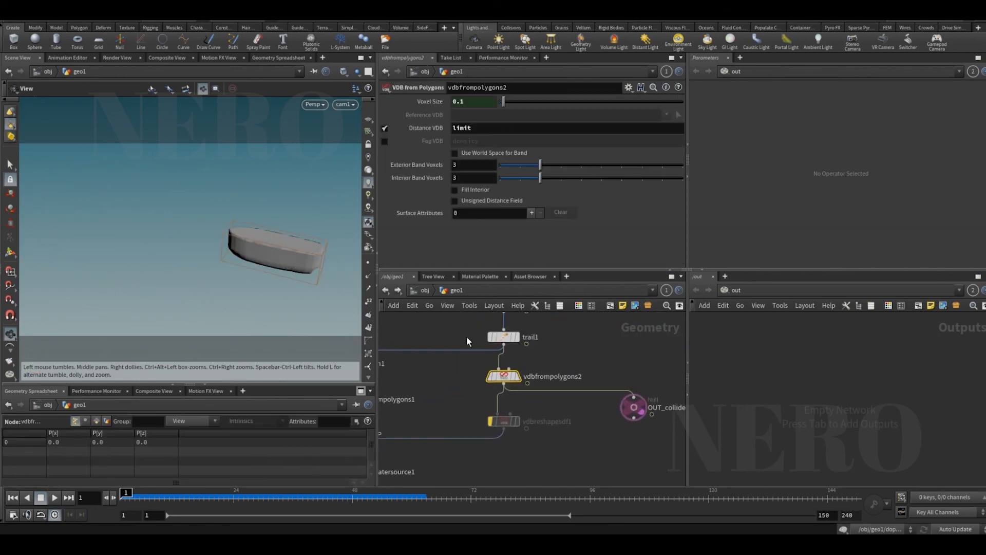
left_click(503, 352)
left_click(635, 397)
left_click_drag(608, 428, 649, 387)
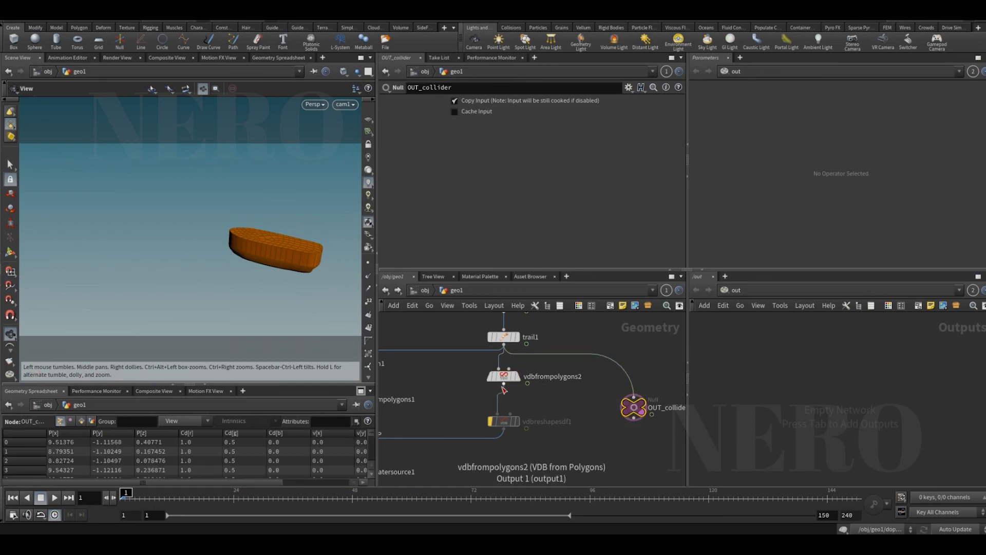
left_click(504, 384)
left_click(612, 404)
Display vdbfrompolygons2 and review the Distance VDB name that OUT_collider passes on.
left_click(512, 377)
left_click(517, 377)
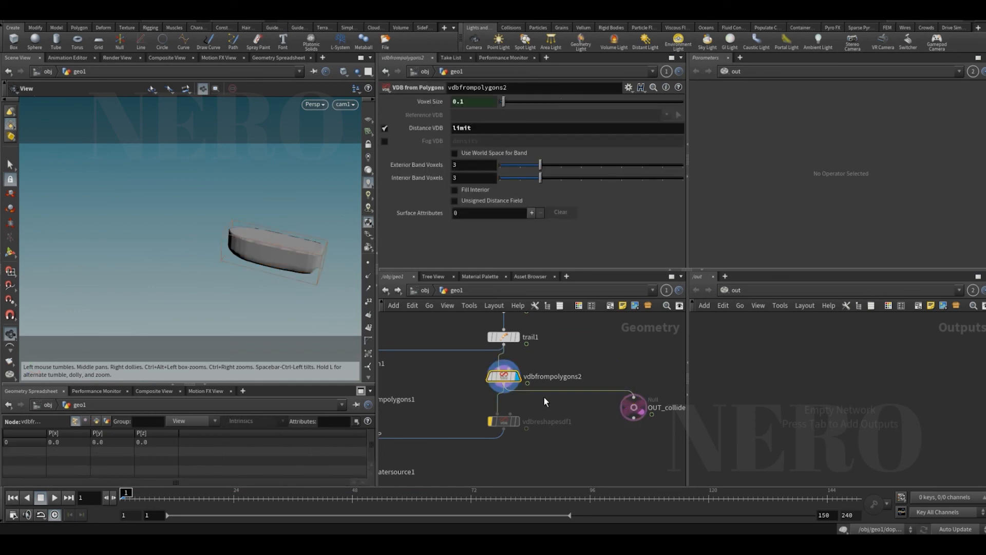
left_click_drag(580, 442, 651, 399)
left_click(505, 377)
double_click(493, 127)
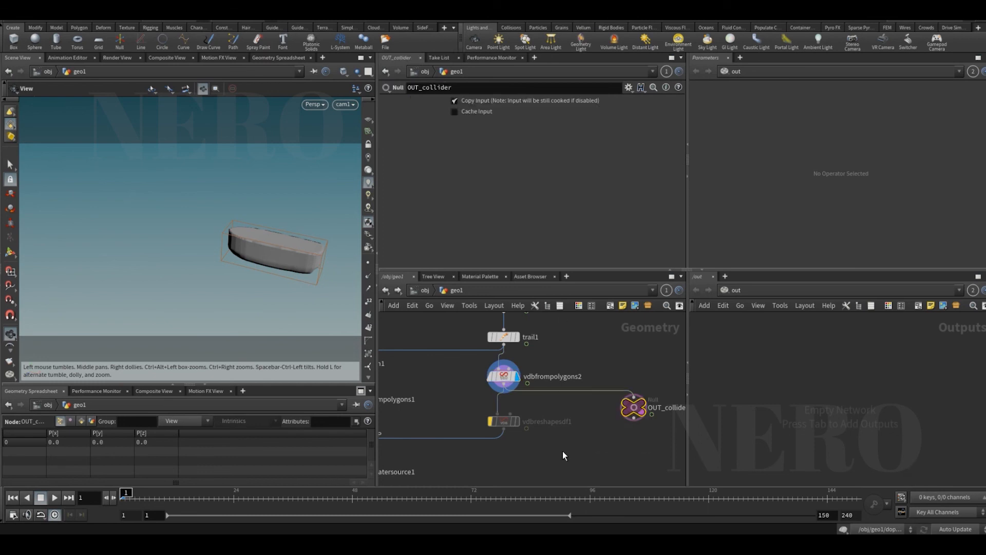
Open dopnet1 and check whitewatersolver1's Collision SOP path and SDF Name against the collider VDB.
middle_click_drag(545, 464, 513, 391)
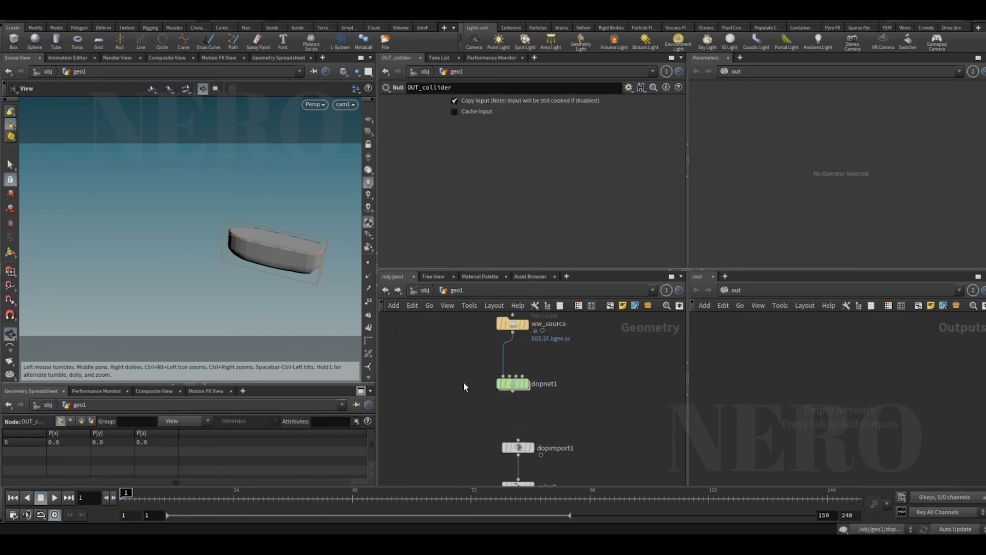
left_click(522, 389)
double_click(523, 389)
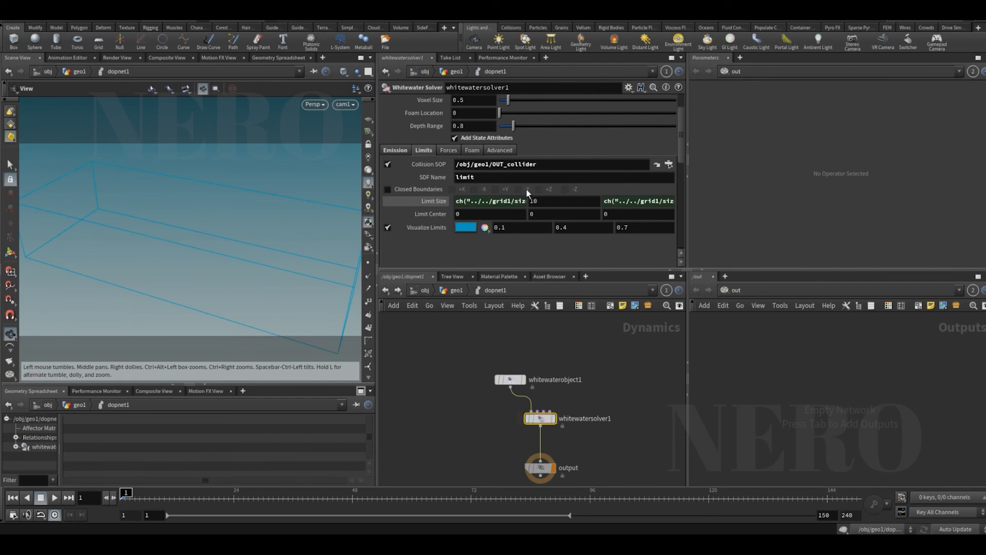
double_click(579, 167)
left_click(531, 176)
Return to geo1, display color2, and simulate the whitewater to frame 72, scrubbing back through the cached frames.
key("u")
scroll(464, 396, "down", 1)
middle_click_drag(471, 421, 463, 349)
left_click(511, 397)
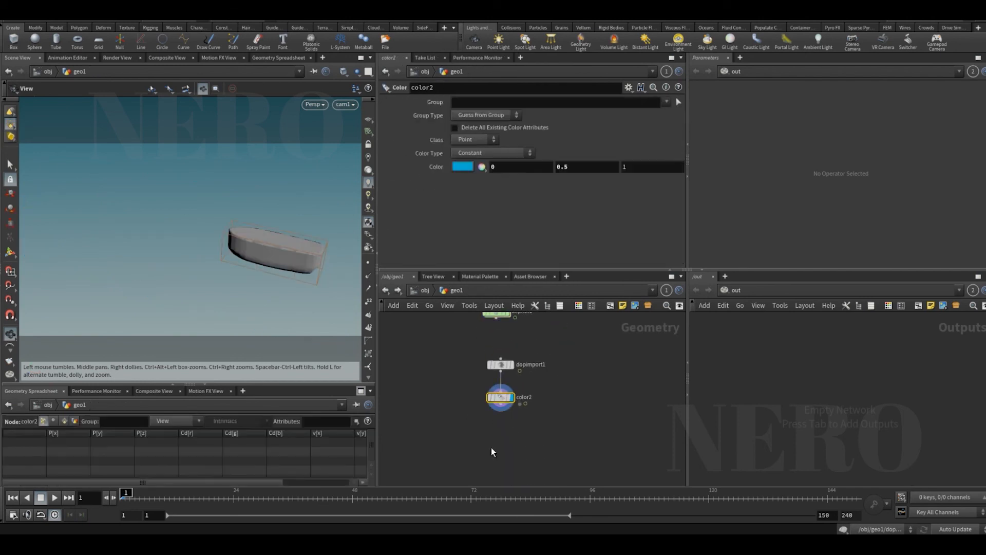
left_click(473, 499)
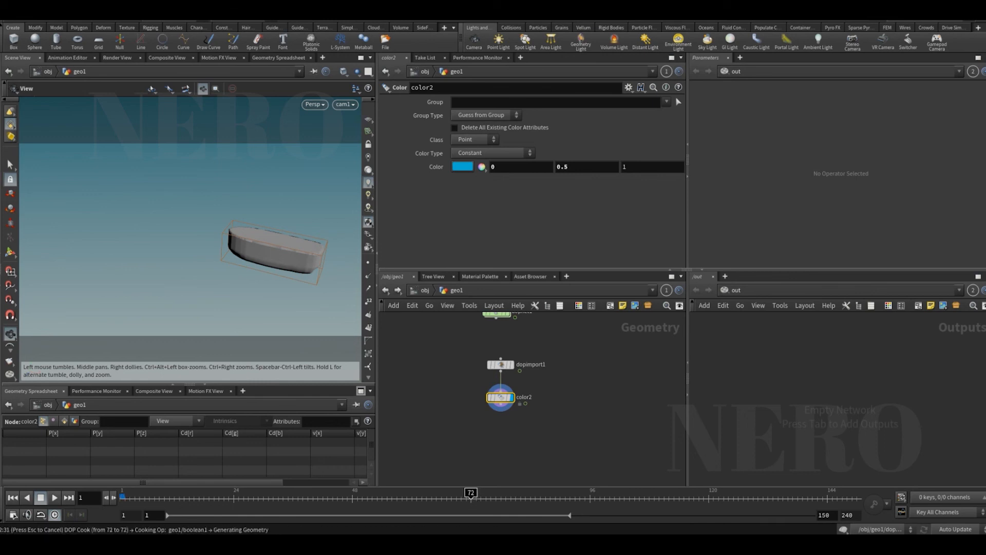
left_click_drag(141, 497, 451, 496)
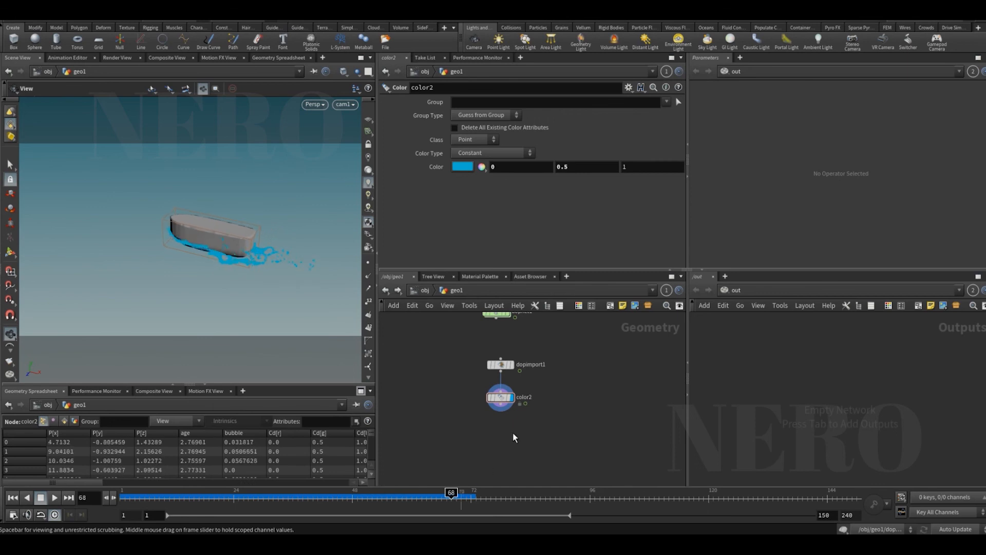
Template extrudevolume1 so the shaded ocean shows with the whitewater, and scrub the simulation up to frame 74.
scroll(599, 365, "down", 2)
middle_click_drag(598, 364, 580, 468)
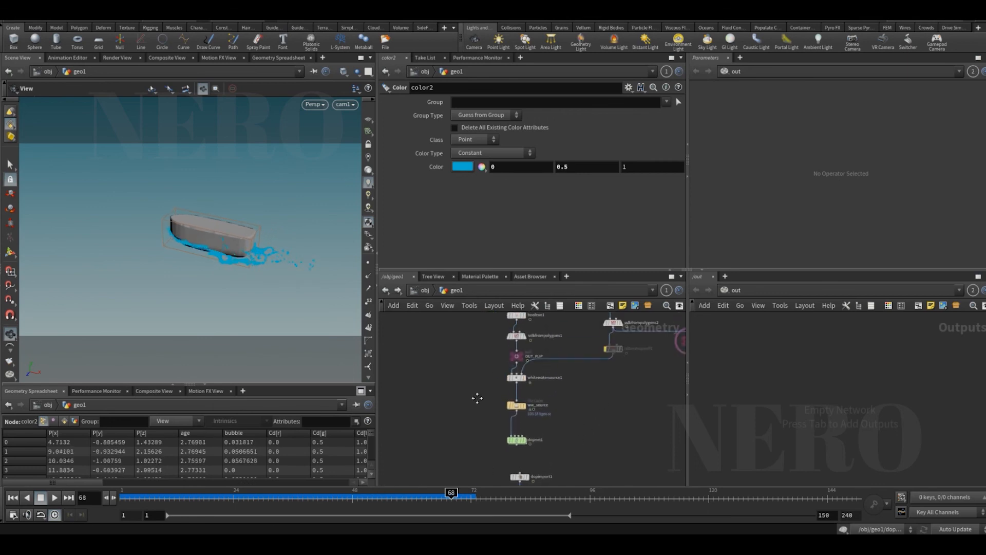
middle_click_drag(476, 398, 482, 486)
middle_click_drag(484, 380, 476, 412)
scroll(476, 403, "up", 2)
left_click_drag(477, 386, 522, 399)
key("r")
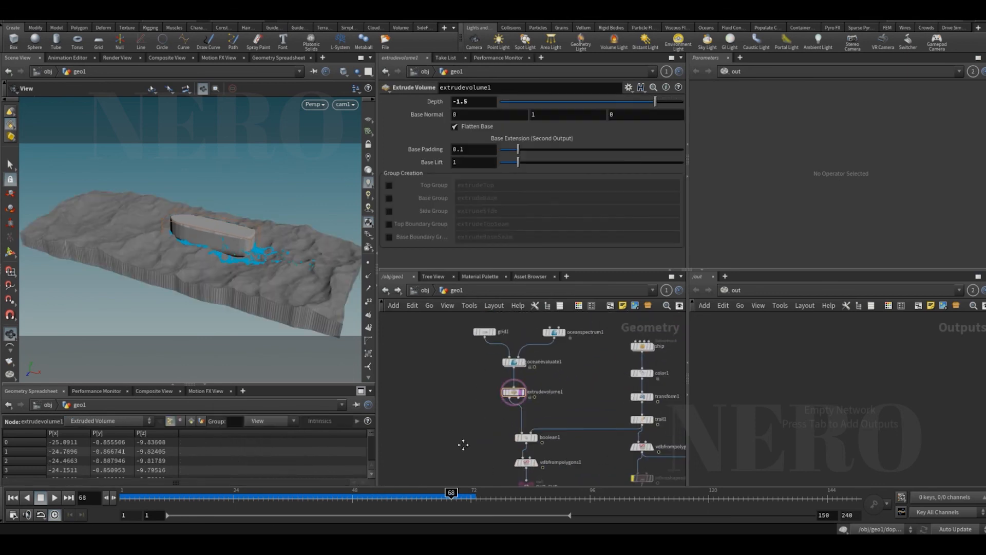
middle_click_drag(463, 445, 440, 388)
left_click_drag(173, 494, 330, 494)
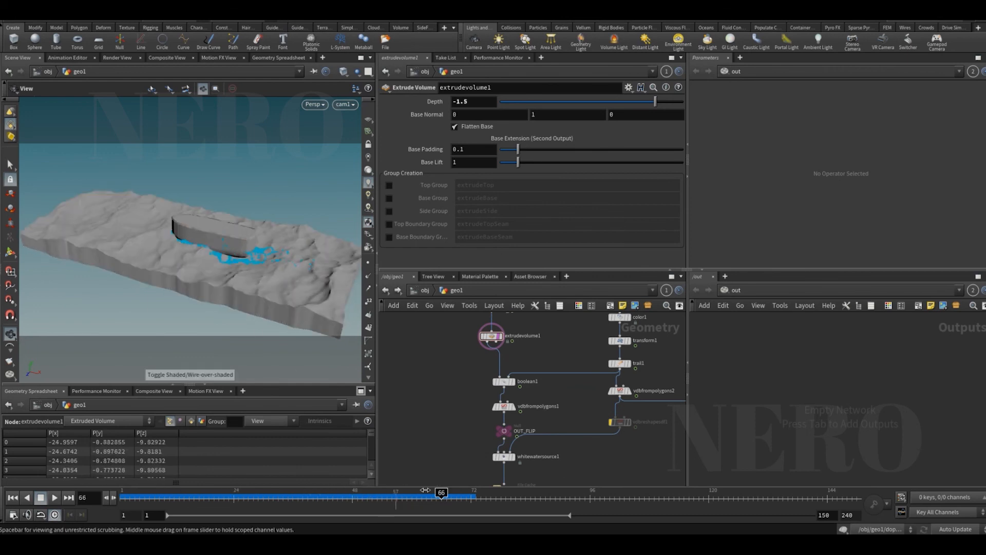
left_click(469, 497)
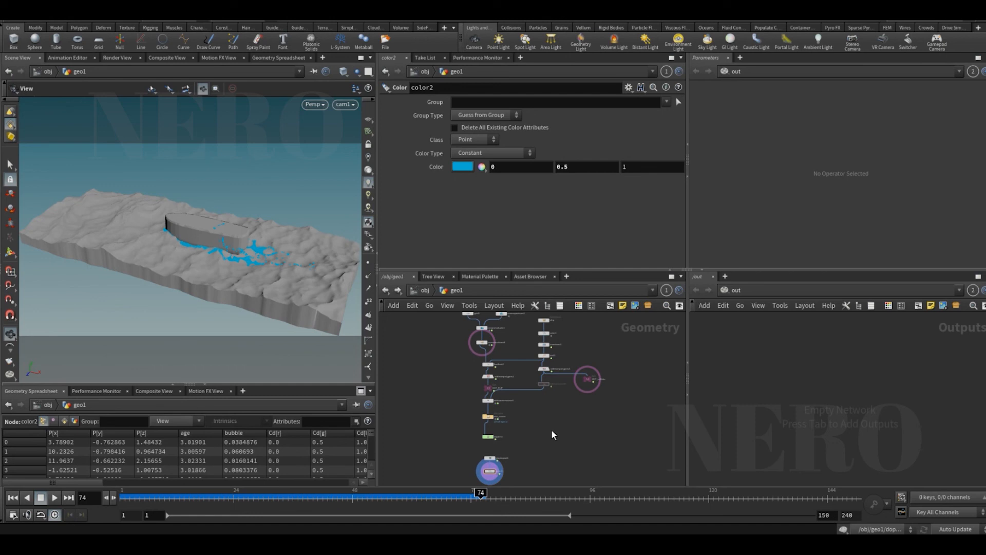
Display OUT_FLIP and inspect its node info for the surface and vel VDB fields.
scroll(493, 414, "up", 3)
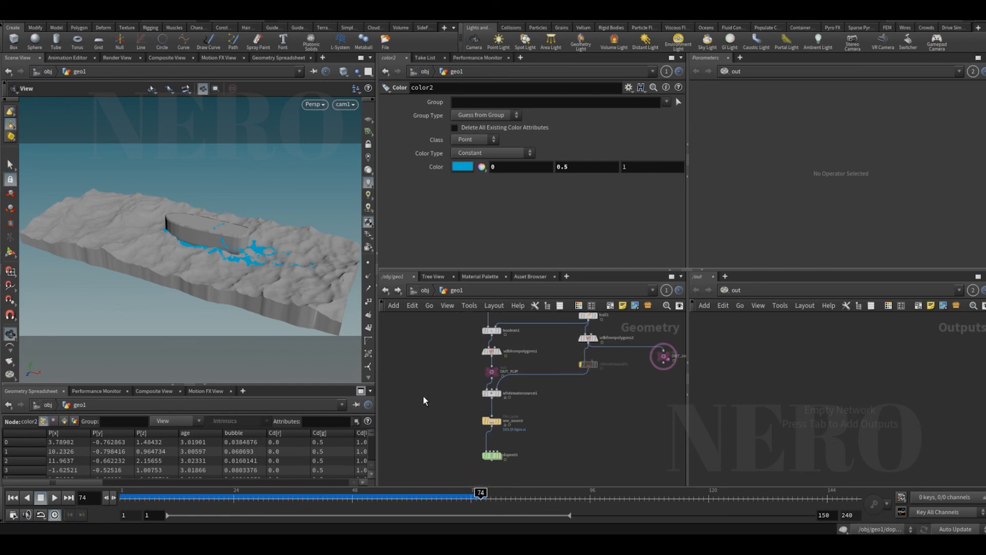
scroll(452, 395, "up", 3)
left_click(496, 375)
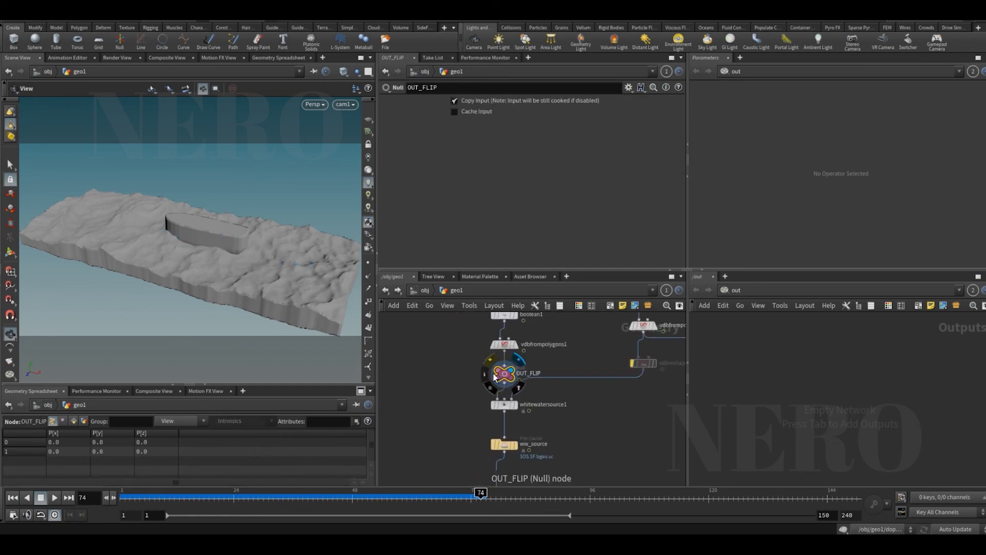
left_click(485, 373)
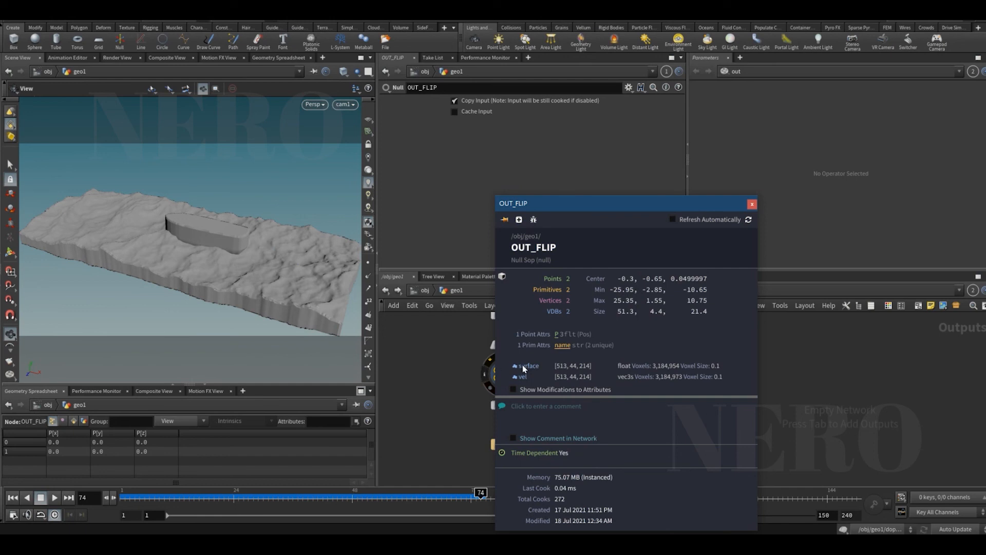
left_click_drag(559, 208, 745, 178)
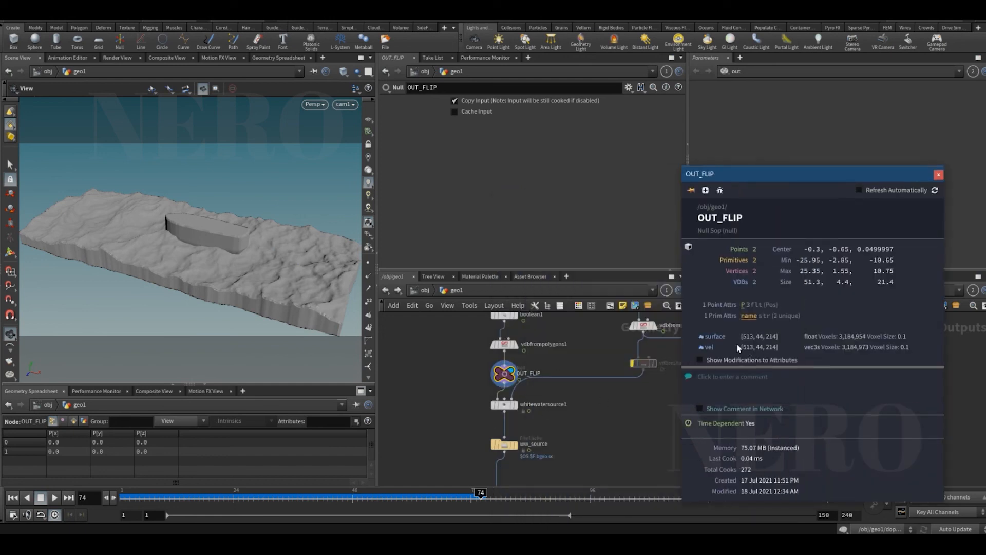
left_click(599, 423)
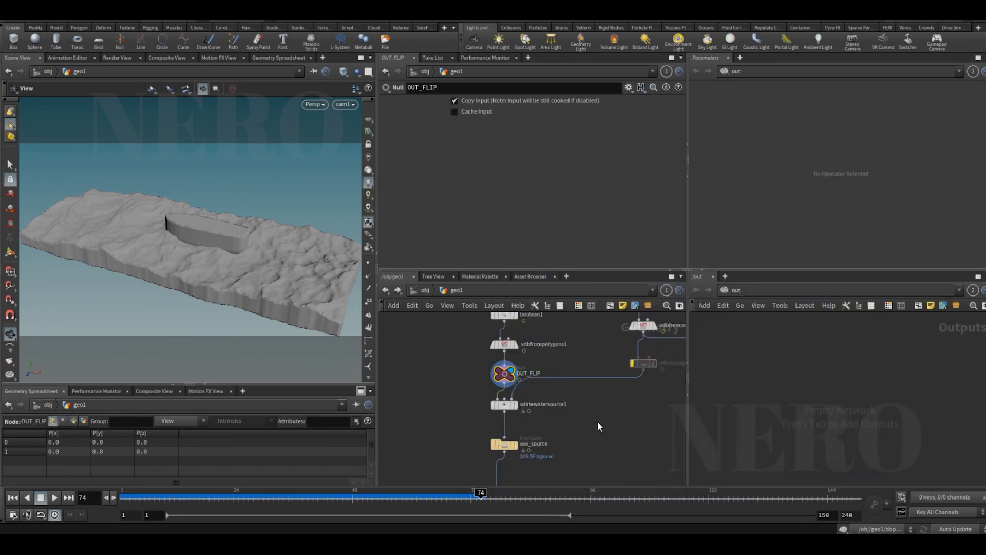
Add a separate DOP Network beside the OUT_FLIP branch in geo1 and name it FLIP_simulation.
scroll(575, 417, "down", 2)
middle_click_drag(477, 361, 491, 377)
key("Tab")
type("fo")
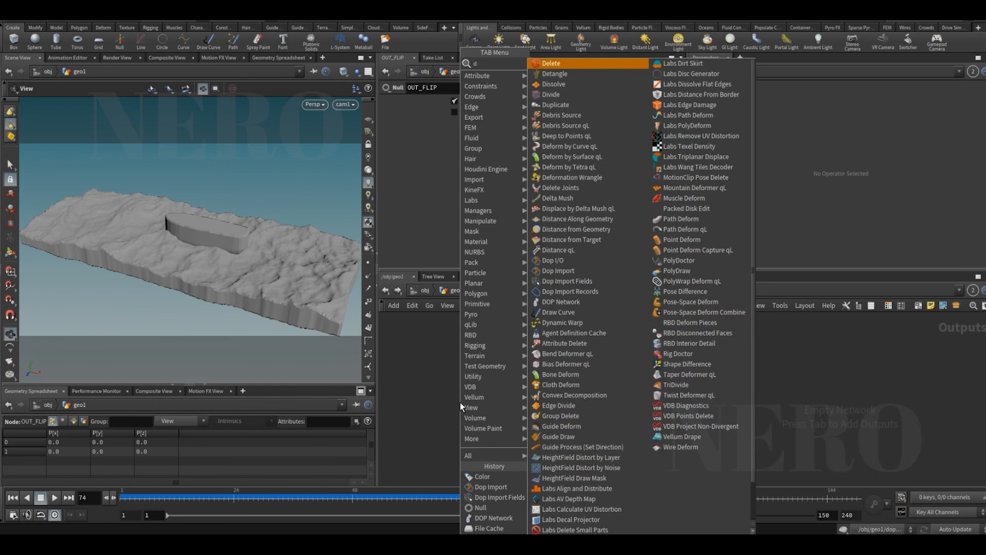
key("Escape")
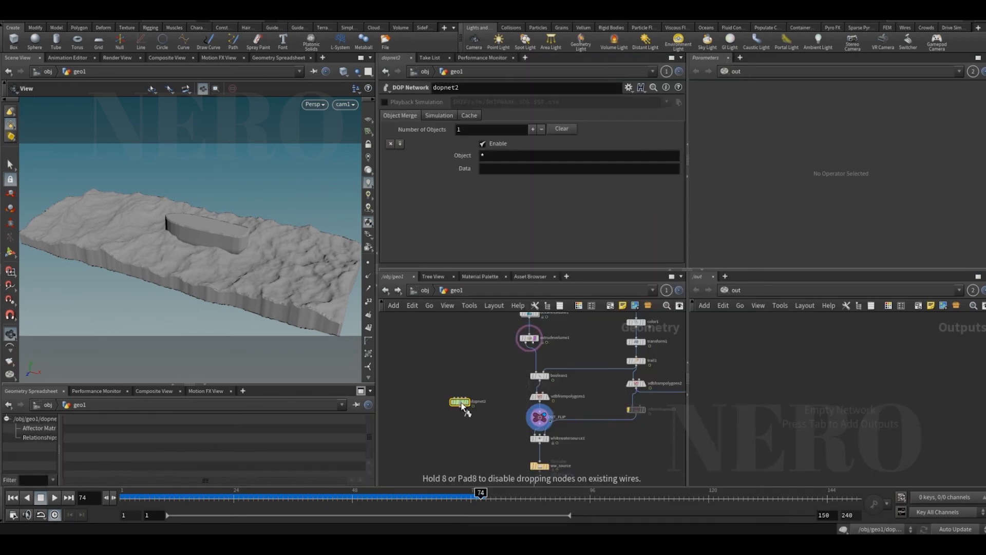
left_click(460, 401)
left_click(474, 401)
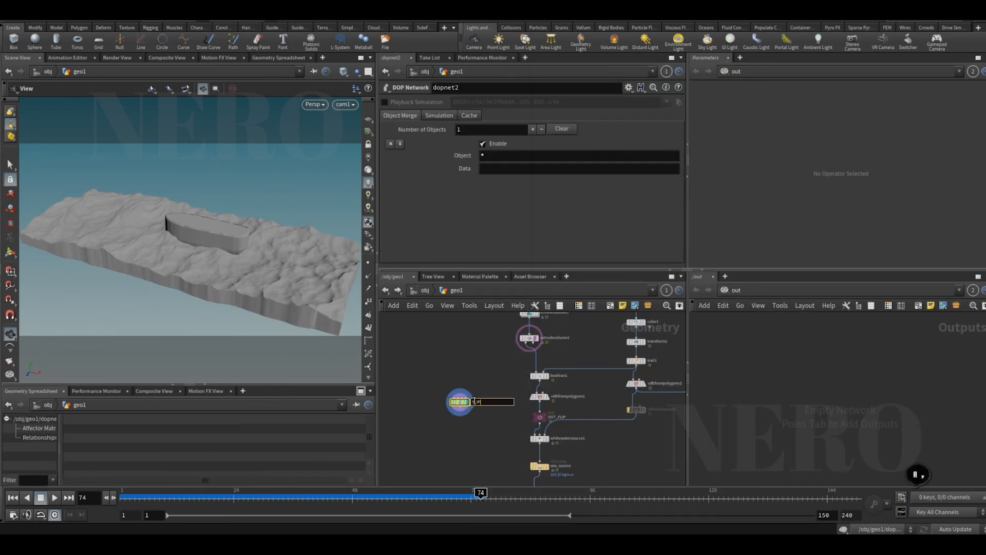
type("FLIP_simulation")
key("Return")
scroll(469, 396, "up", 3)
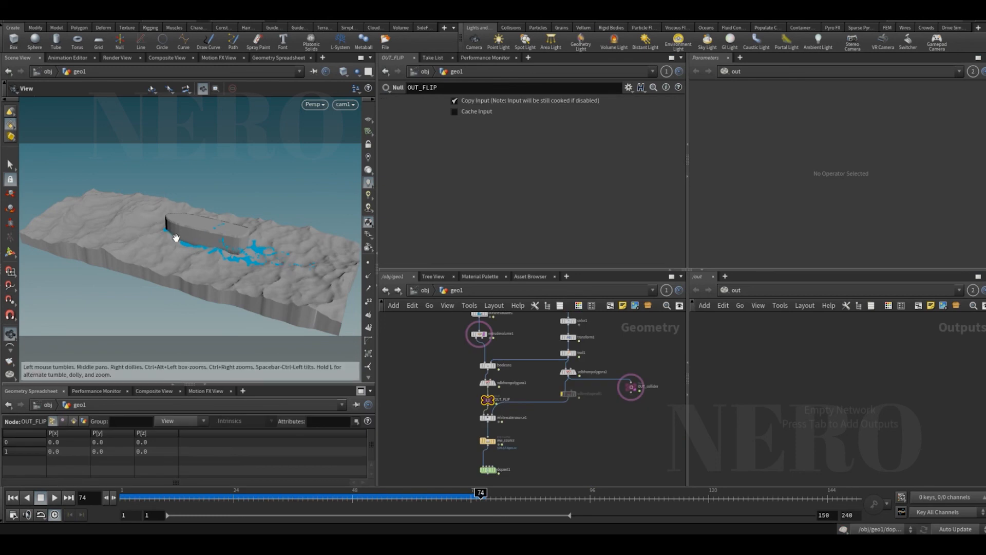
Examine the whitewater around the hull and its wake at frame 74 from several close and distant angles.
left_click_drag(175, 237, 197, 246)
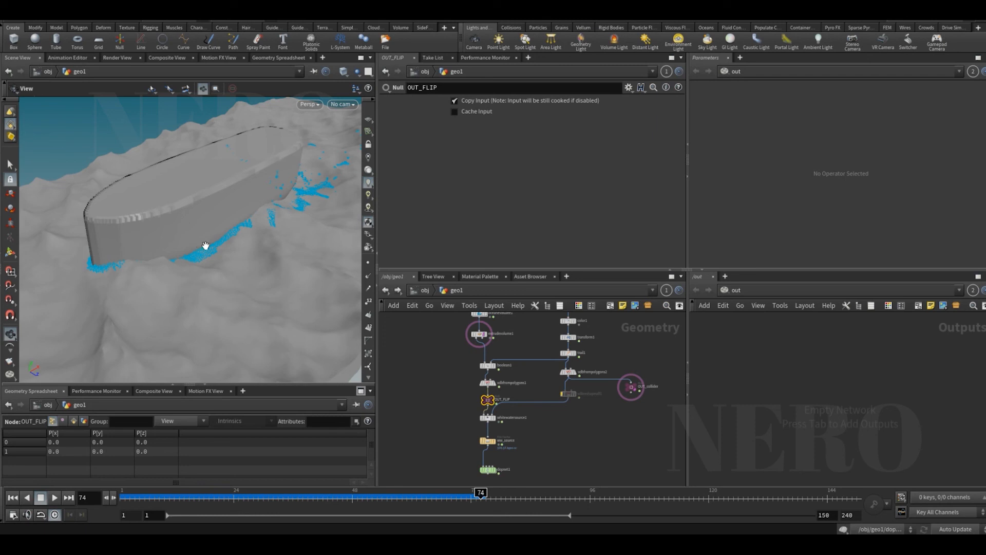
left_click_drag(205, 245, 228, 192)
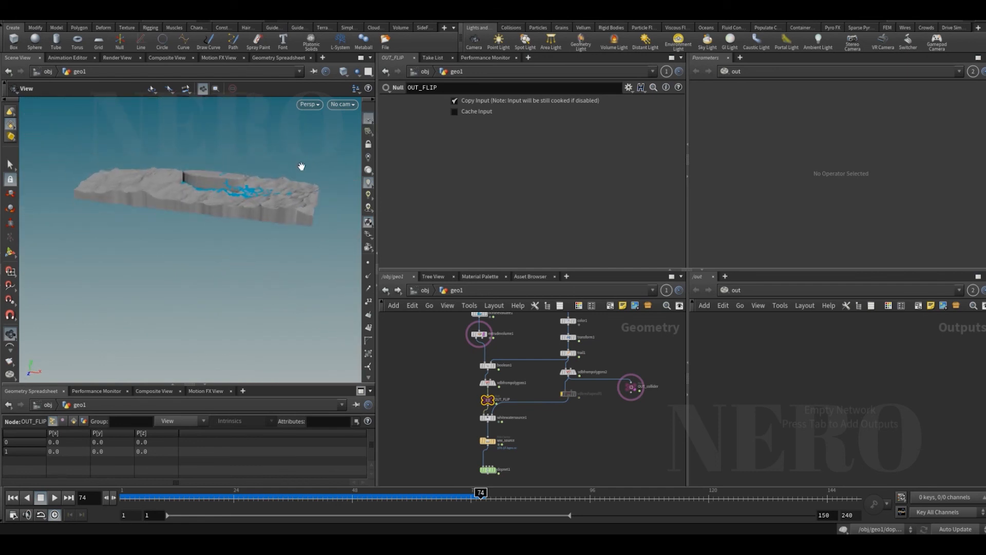
left_click_drag(302, 166, 222, 158)
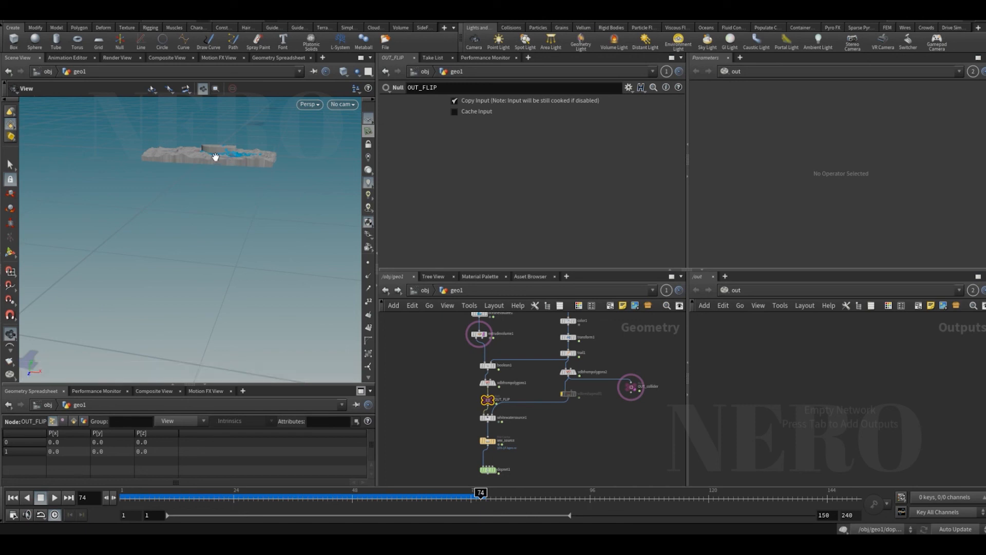
key("g")
left_click_drag(216, 242, 223, 229)
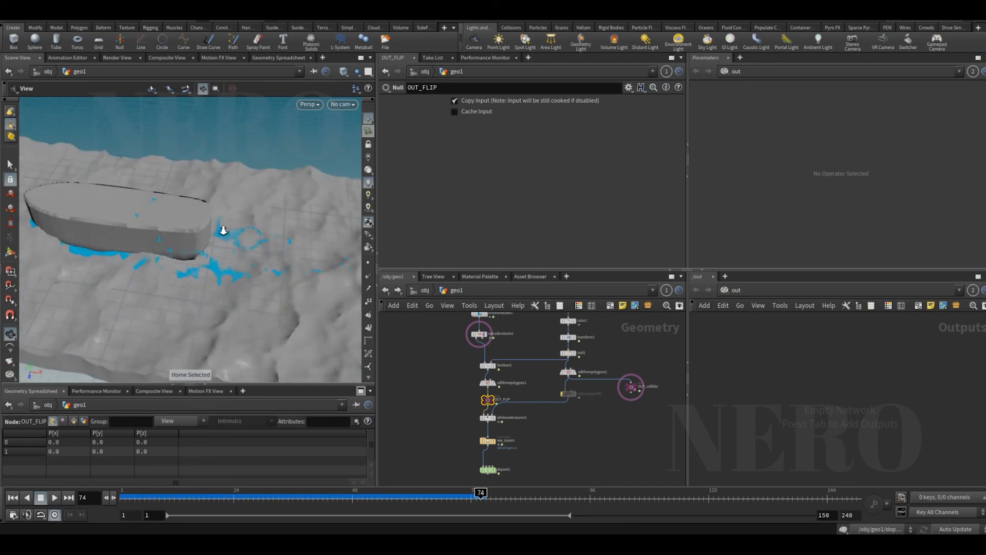
right_click_drag(223, 229, 180, 271)
left_click_drag(181, 271, 266, 270)
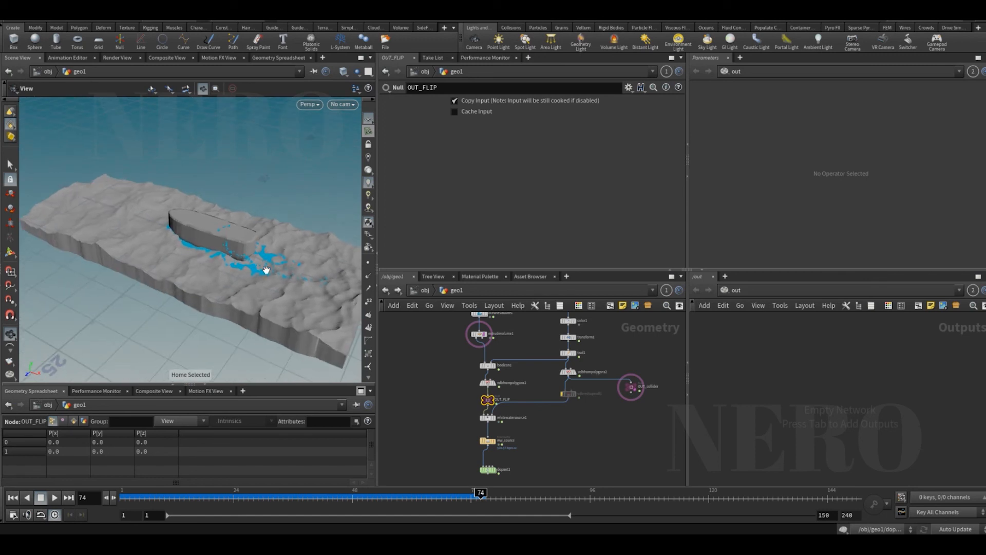